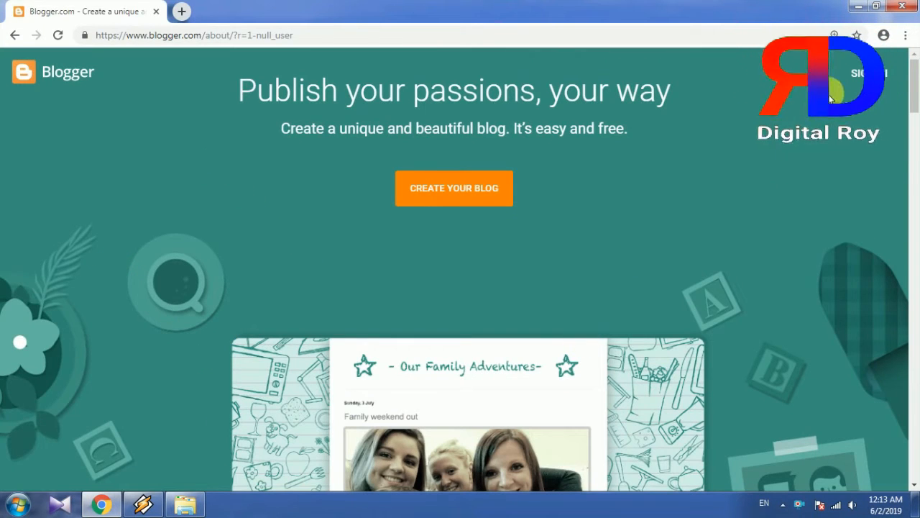
# Step: Sign in to Blogger with the first listed Google account, submitting the account password
pyautogui.click(427, 199)
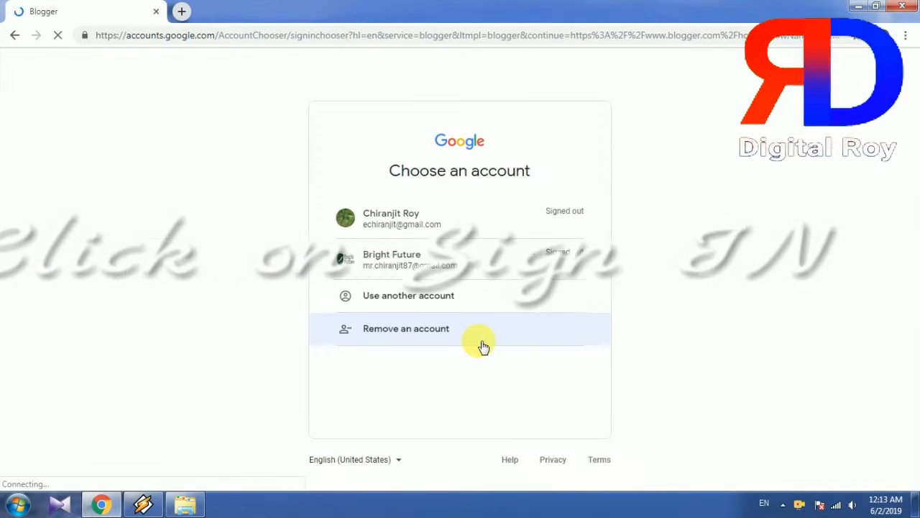
pyautogui.click(406, 223)
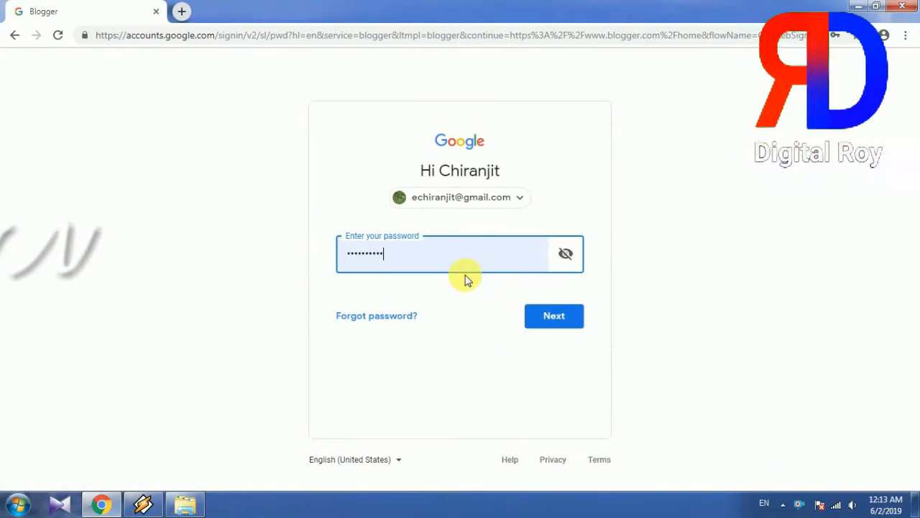
pyautogui.click(564, 319)
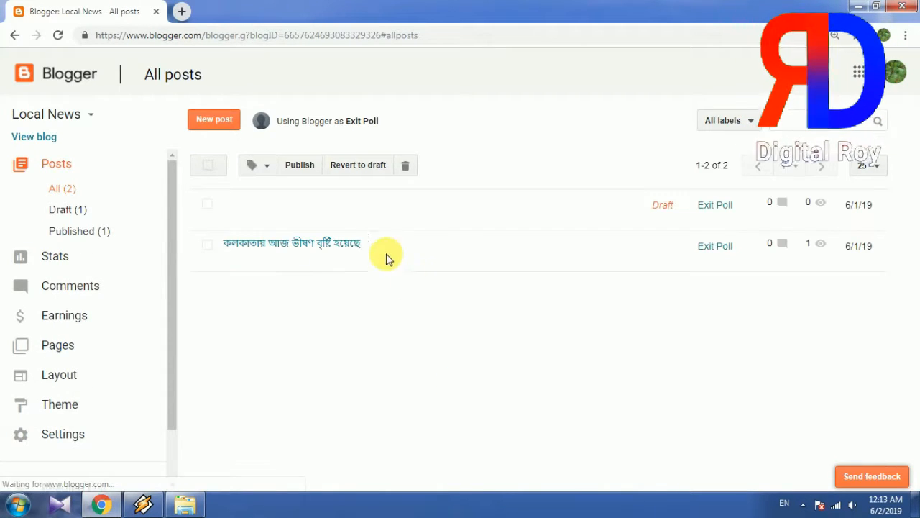
# Step: Start a new blog from the blog list and title it Bangla News
pyautogui.click(81, 114)
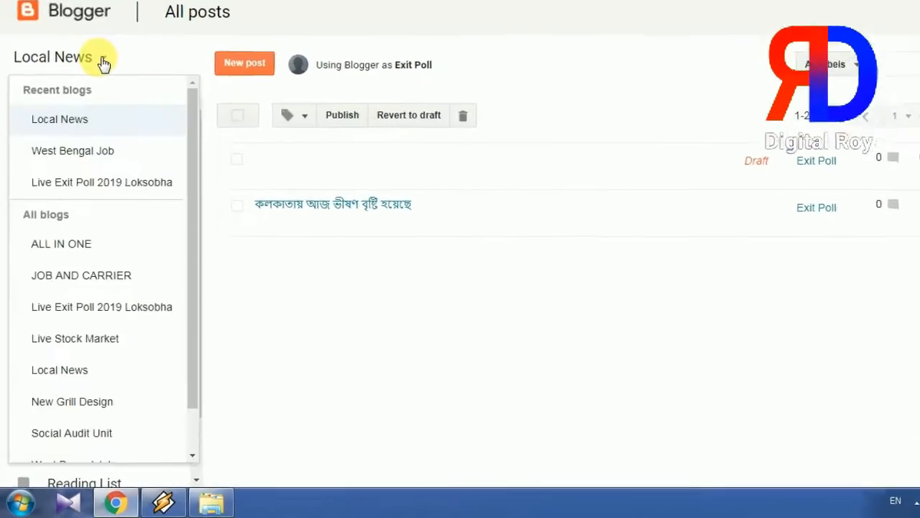
pyautogui.scroll(-2, 155, 295)
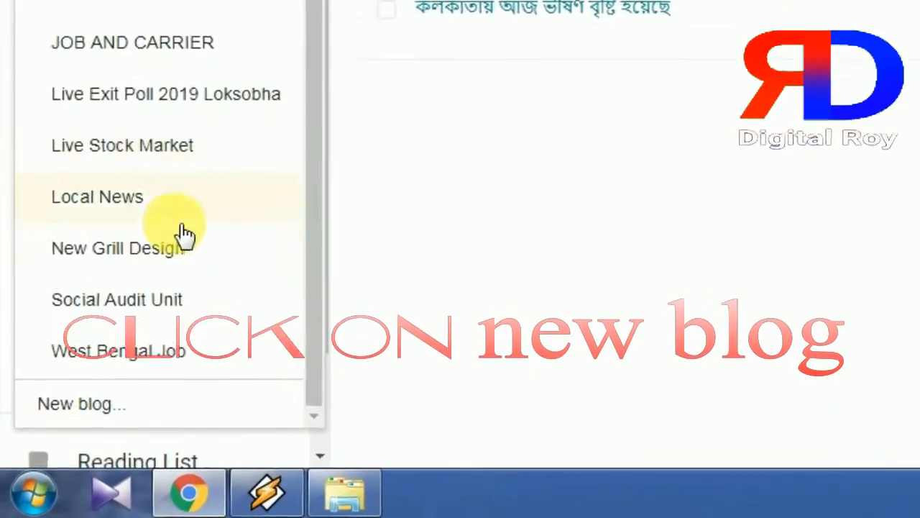
pyautogui.click(79, 432)
pyautogui.write('Bangla New')
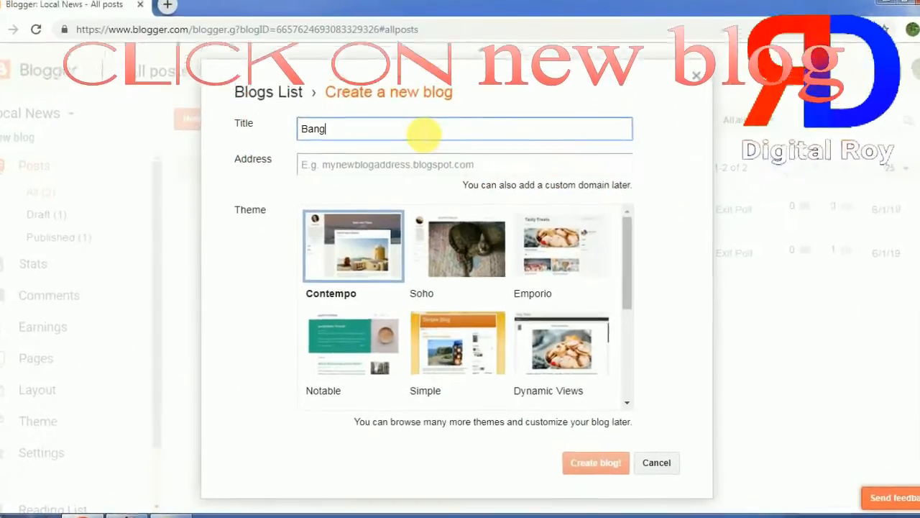
pyautogui.write('s')
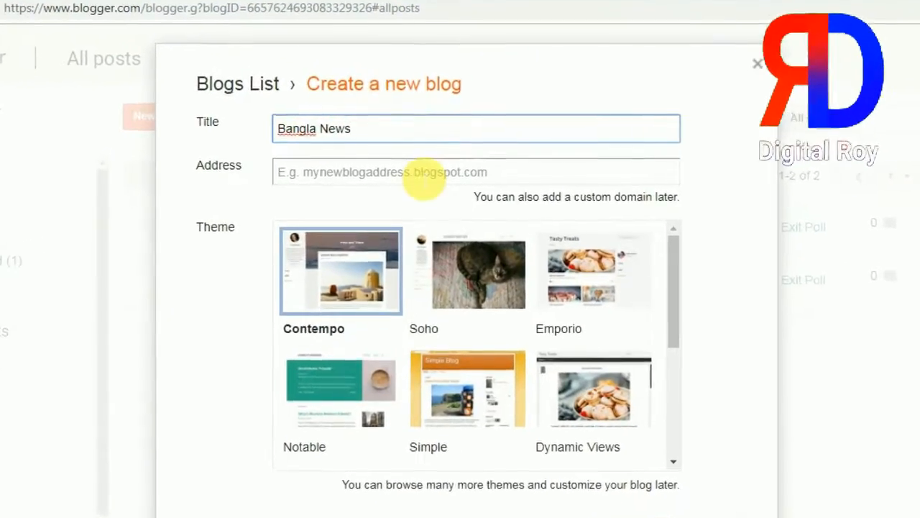
# Step: Set the address to bangalnews99.blogspot.com and create the blog, declining the Google Domains offer
pyautogui.click(420, 167)
pyautogui.write('bangalnews')
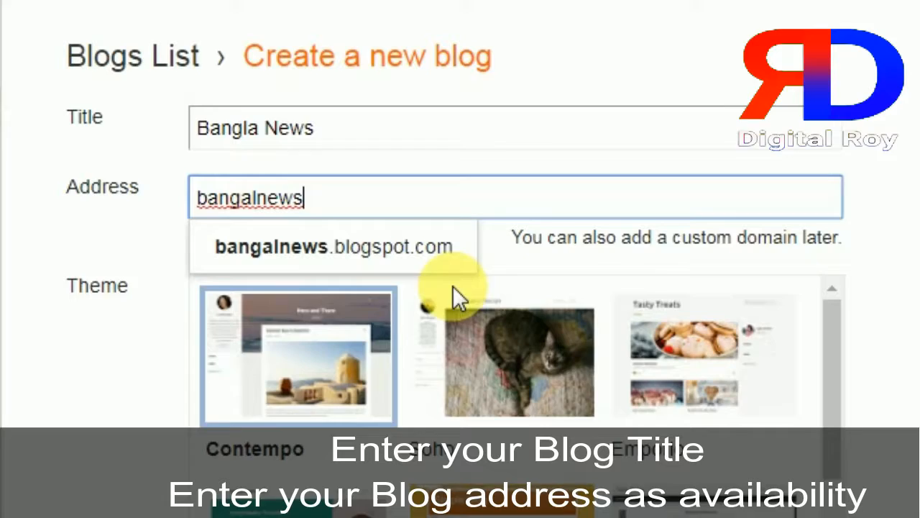
pyautogui.click(451, 231)
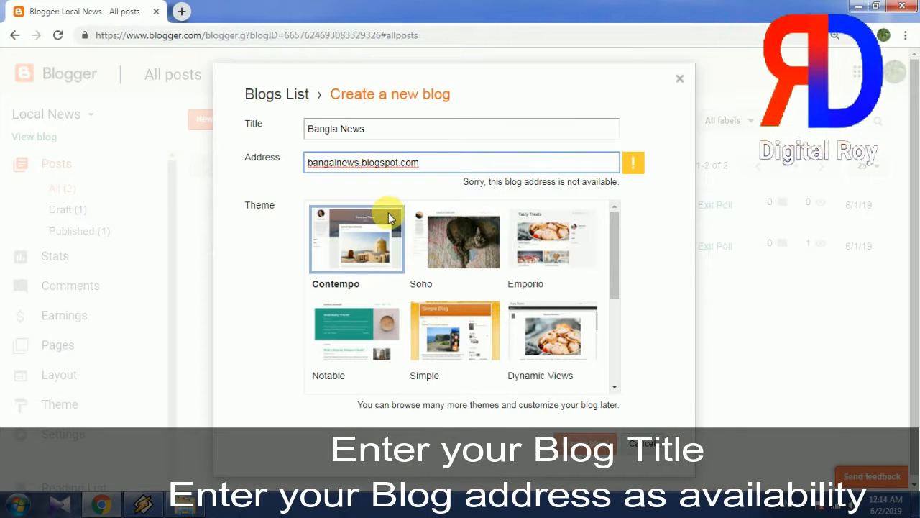
pyautogui.write('99')
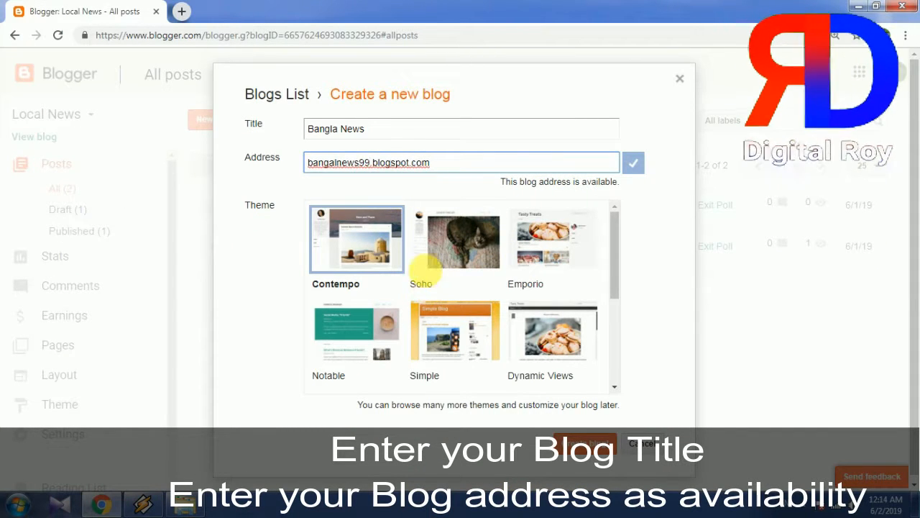
pyautogui.click(601, 444)
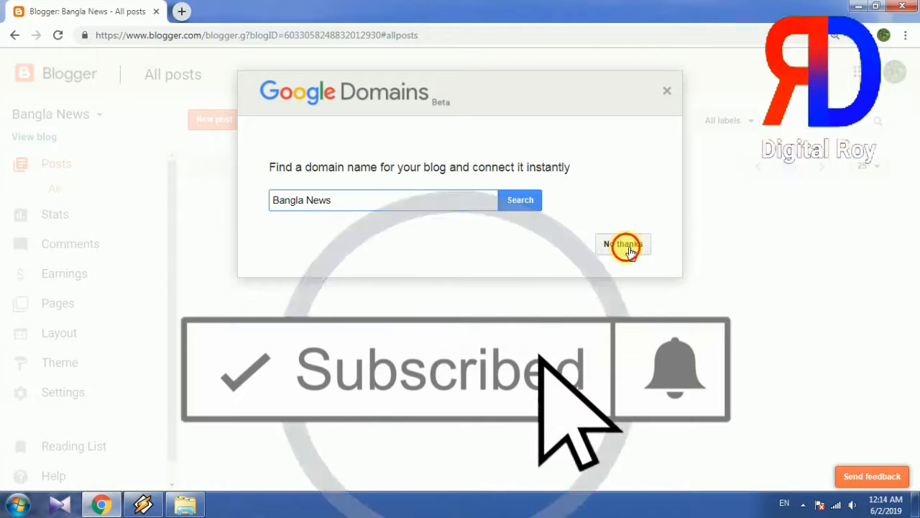
pyautogui.click(623, 244)
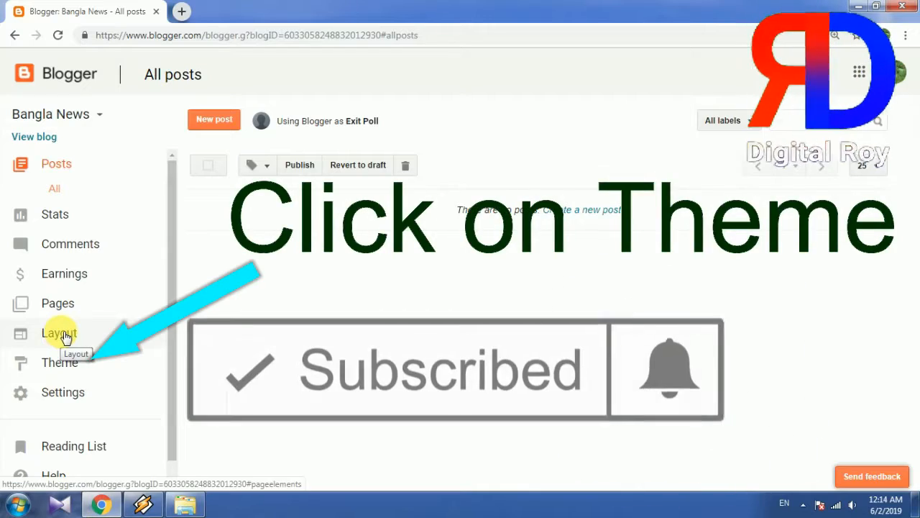
# Step: Restore the blog's theme from the Liberty Free Version XML file in the Themes folder's Liberty Free Version subfolder and reload the theme page
pyautogui.click(59, 363)
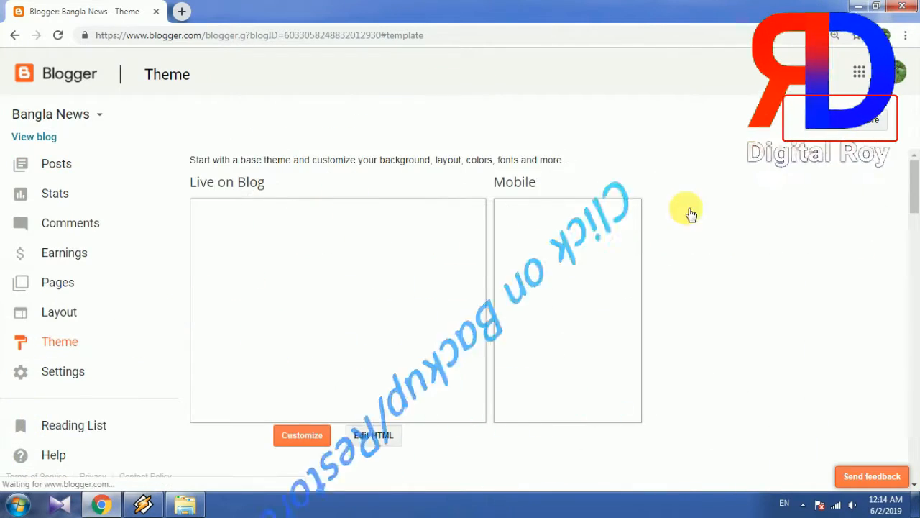
pyautogui.click(809, 133)
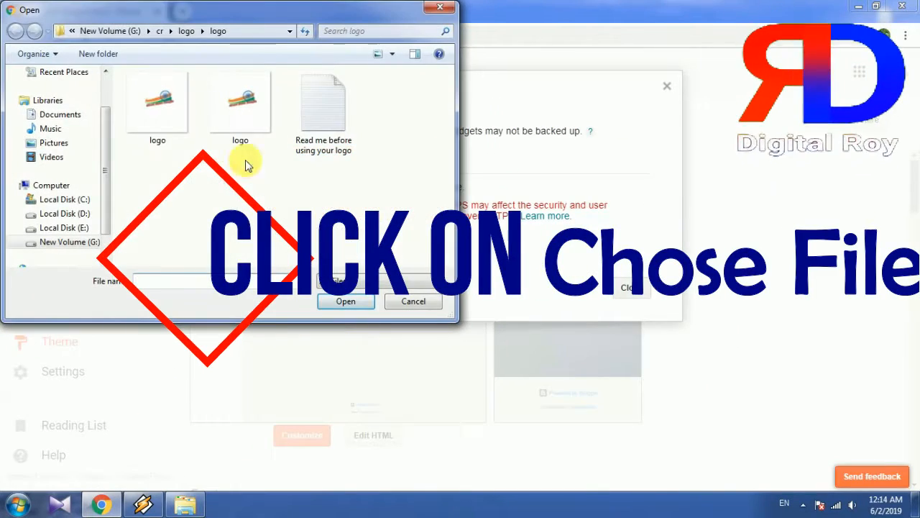
pyautogui.click(100, 32)
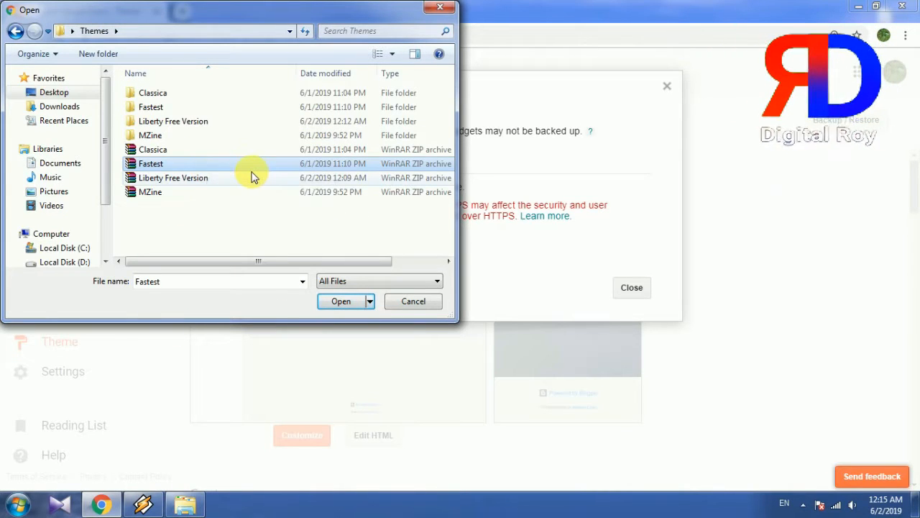
pyautogui.doubleClick(245, 123)
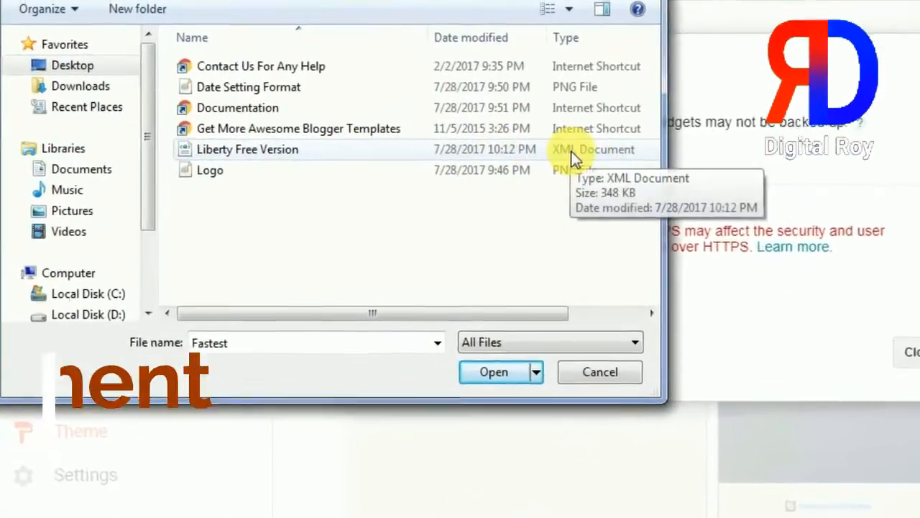
pyautogui.doubleClick(503, 149)
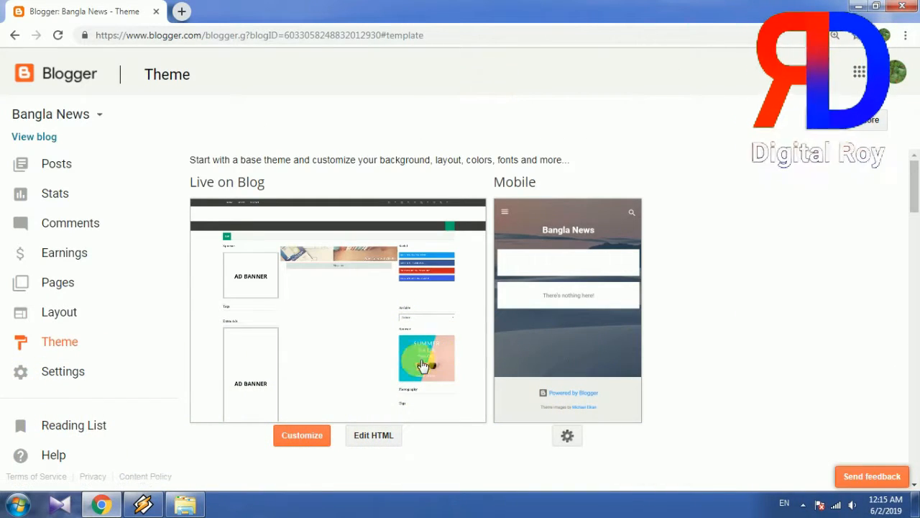
pyautogui.click(72, 346)
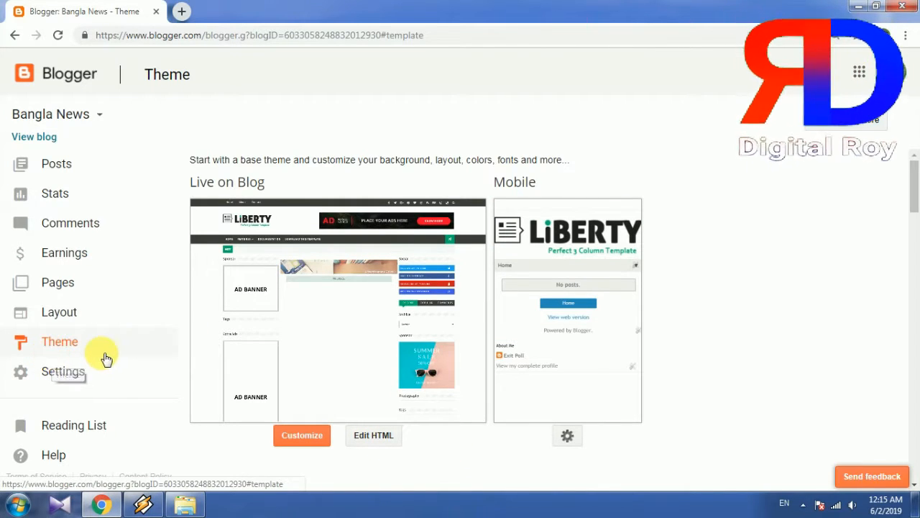
# Step: Open the blog's layout and examine its gadget sections from the theme options down to the footer widgets
pyautogui.click(59, 317)
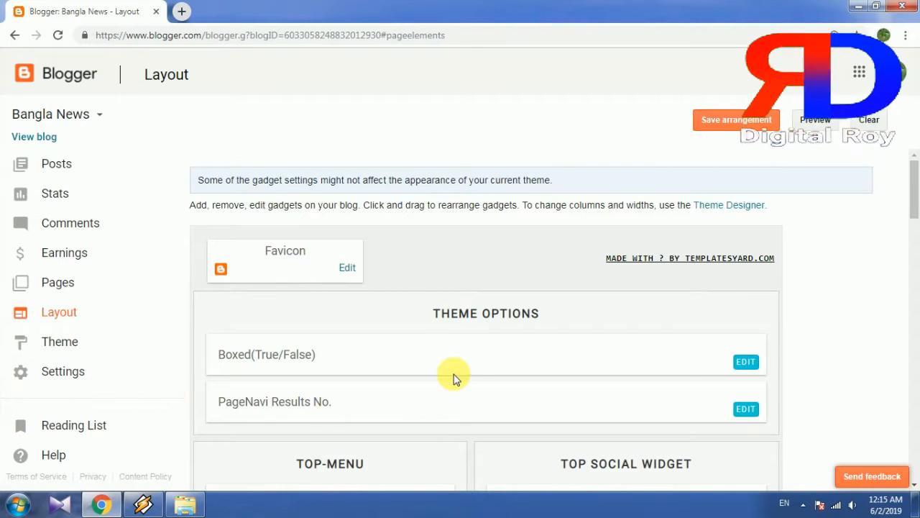
pyautogui.scroll(-3, 467, 365)
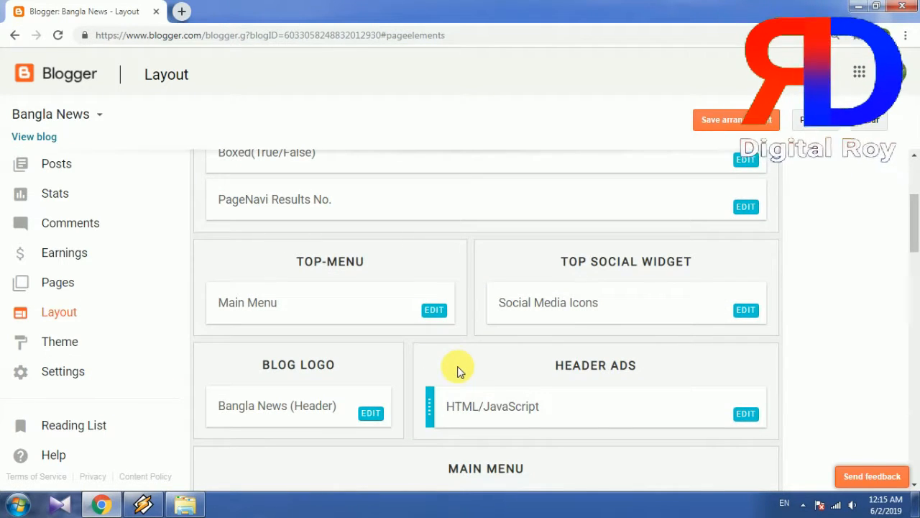
pyautogui.scroll(-4, 460, 371)
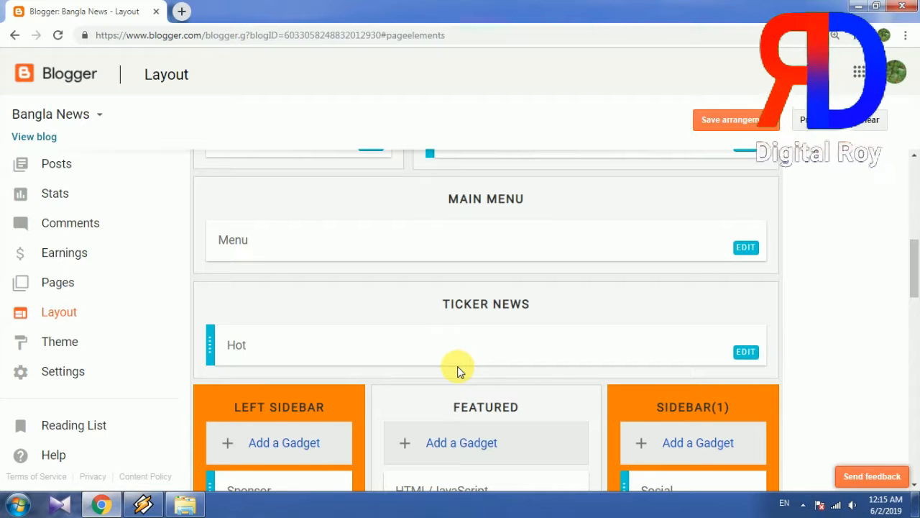
pyautogui.scroll(-12, 459, 372)
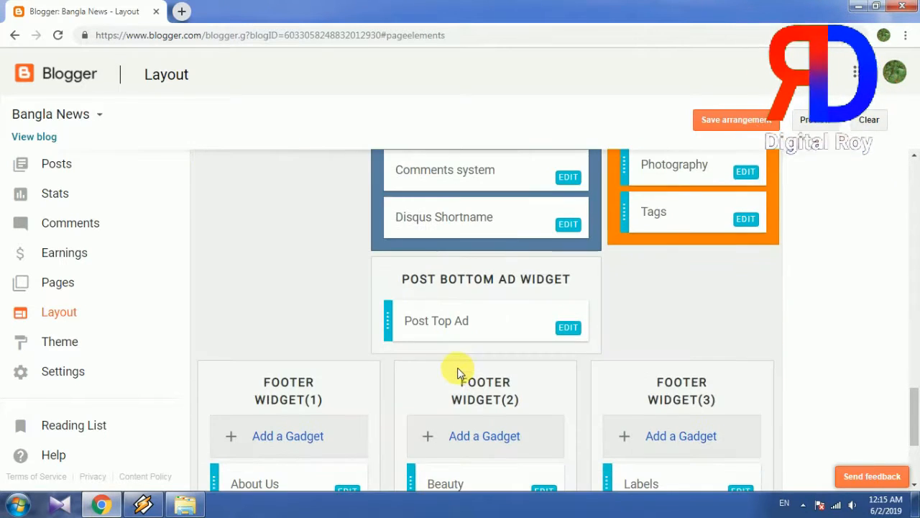
pyautogui.scroll(-3, 459, 374)
pyautogui.scroll(15, 458, 374)
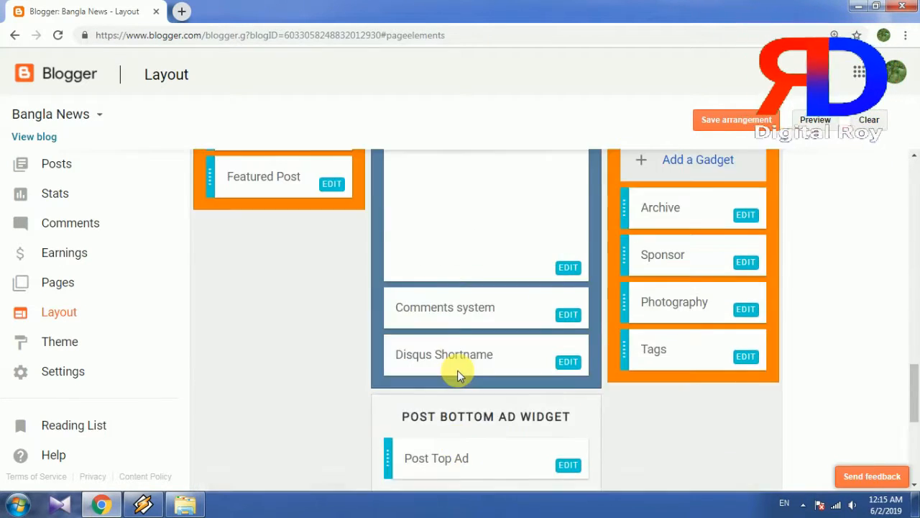
pyautogui.scroll(2, 460, 376)
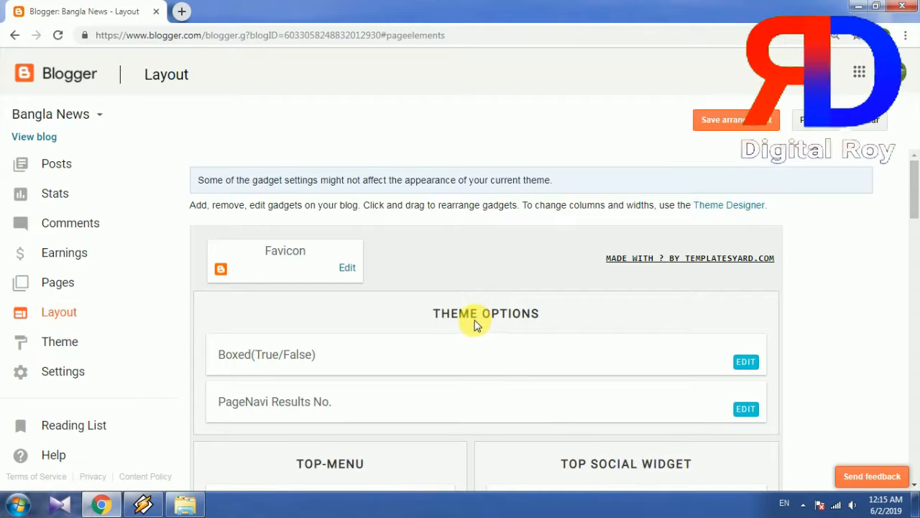
# Step: Preview the blog layout and look over the page's header, menus, ad areas and sidebars
pyautogui.click(808, 122)
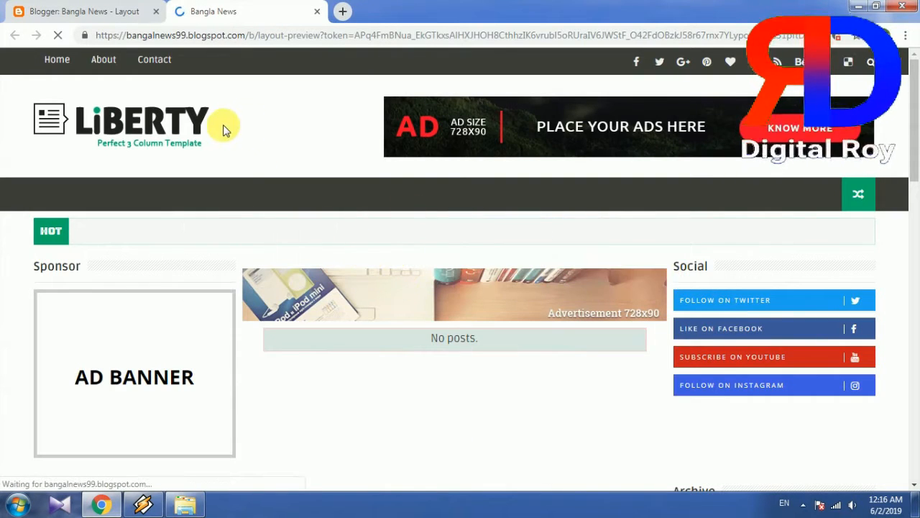
pyautogui.scroll(-1, 424, 402)
pyautogui.scroll(-7, 416, 399)
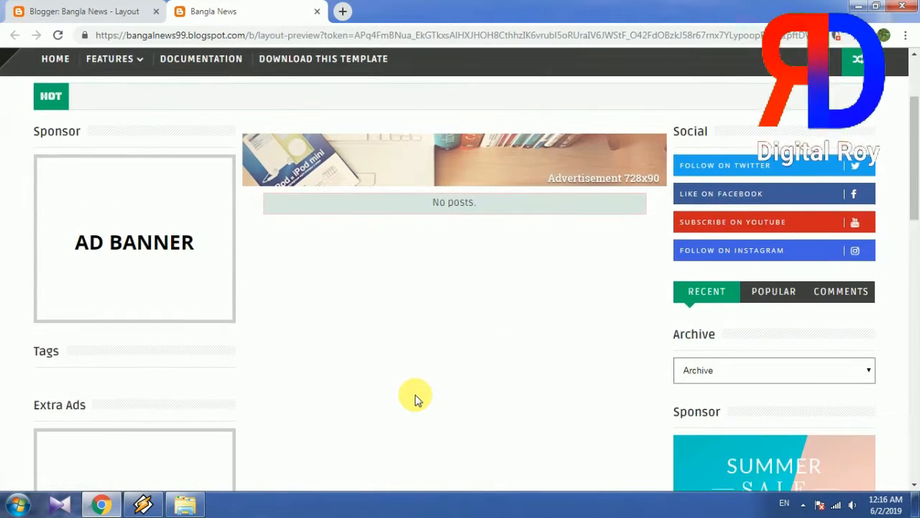
pyautogui.scroll(8, 416, 399)
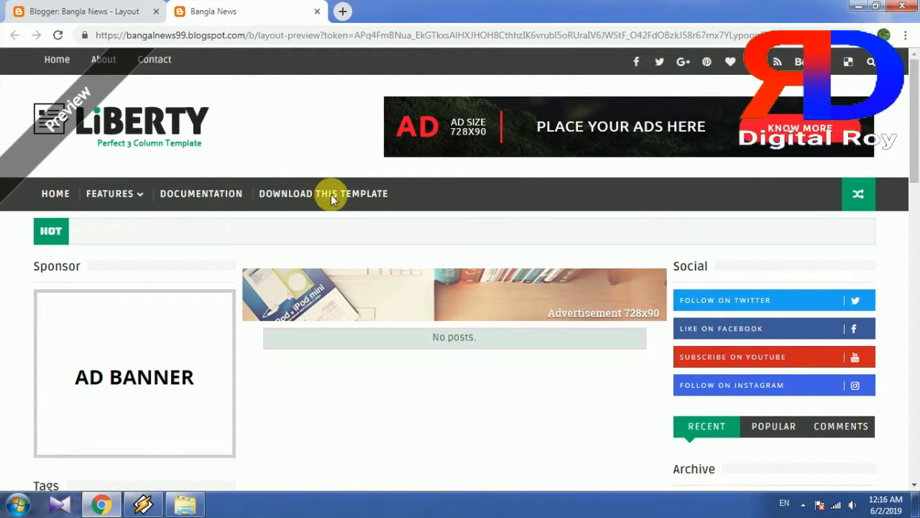
# Step: Compare the layout's theme options, top menu and header sections with the previewed blog page
pyautogui.click(93, 14)
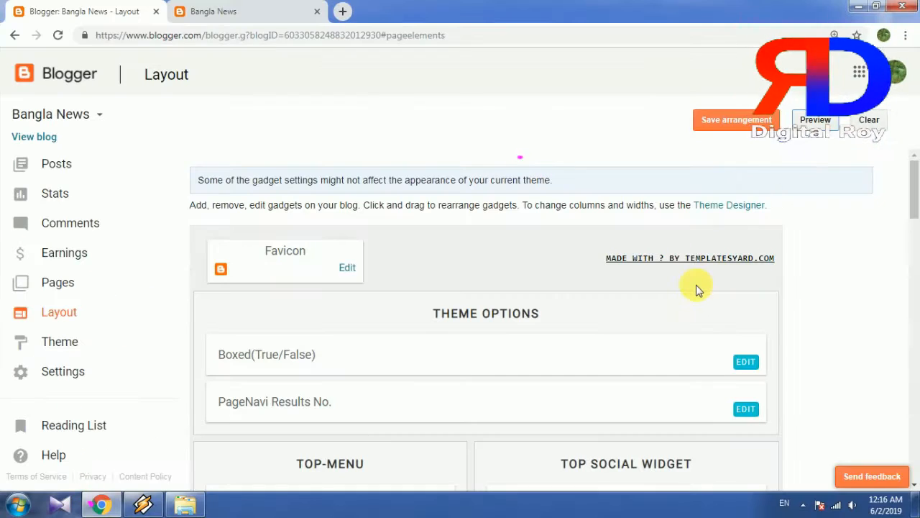
pyautogui.scroll(-2, 695, 294)
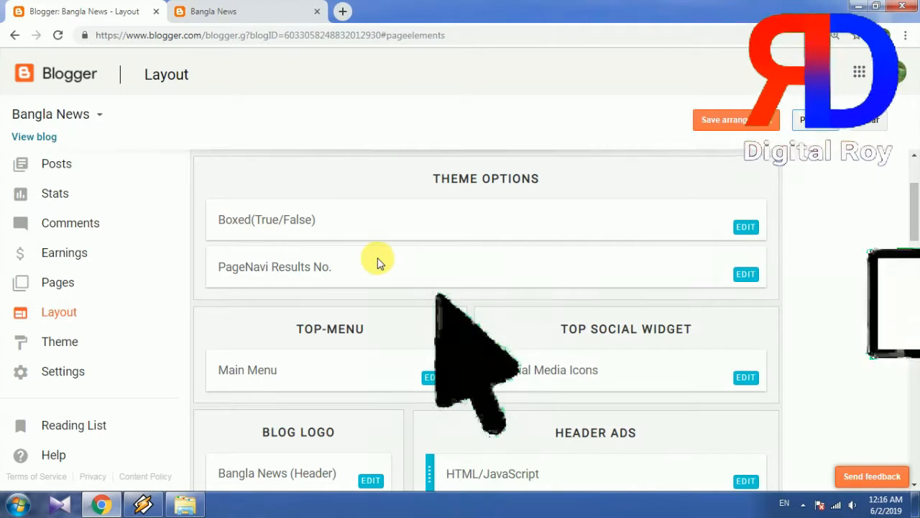
pyautogui.scroll(-2, 376, 266)
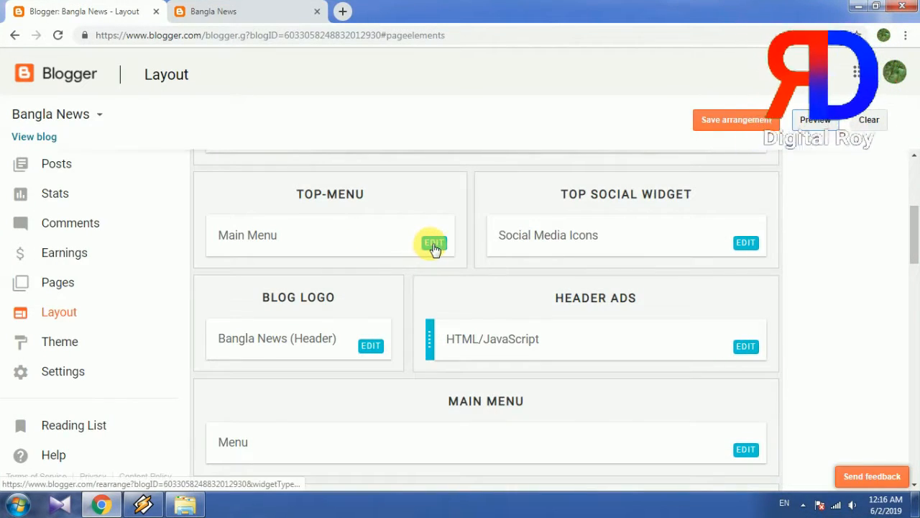
pyautogui.scroll(3, 435, 248)
pyautogui.click(263, 10)
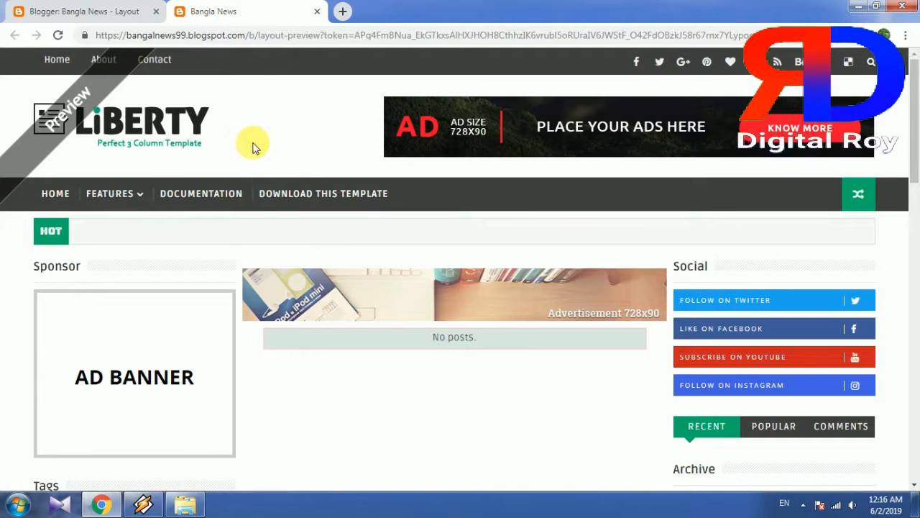
pyautogui.click(94, 11)
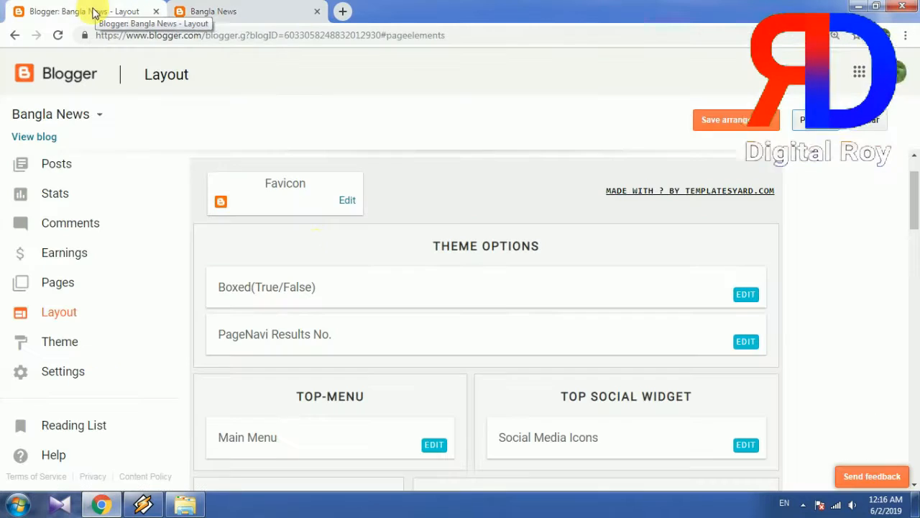
pyautogui.scroll(-2, 359, 300)
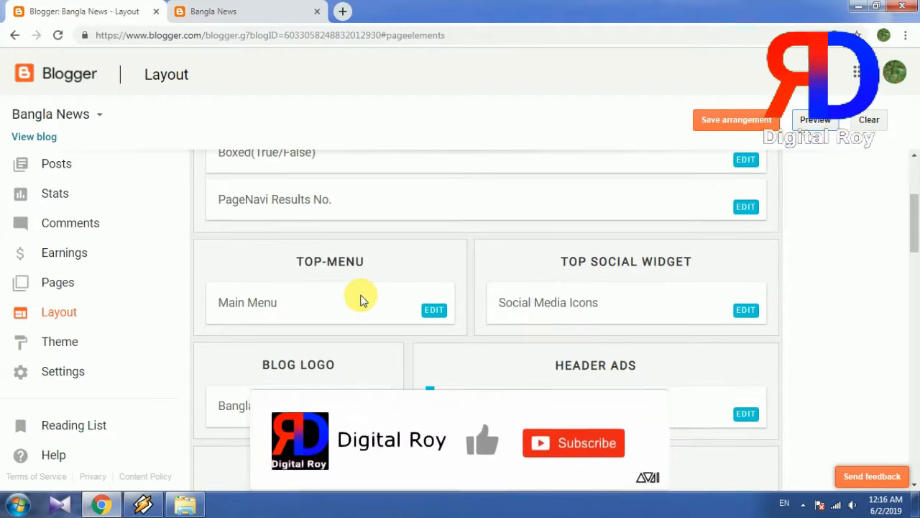
pyautogui.scroll(2, 359, 300)
pyautogui.scroll(-1, 360, 305)
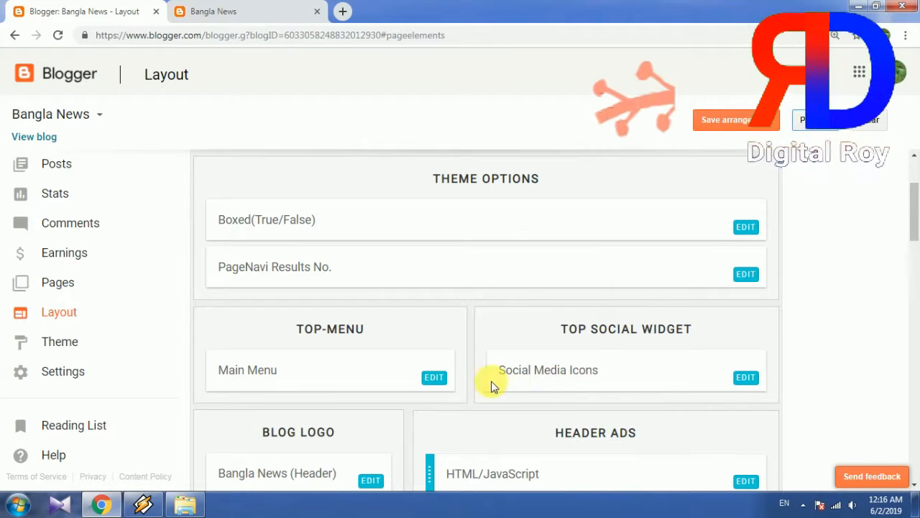
# Step: Open the top menu's link list and examine its items and the Home link's name and URL, then close it unchanged
pyautogui.click(433, 377)
pyautogui.scroll(-1, 430, 370)
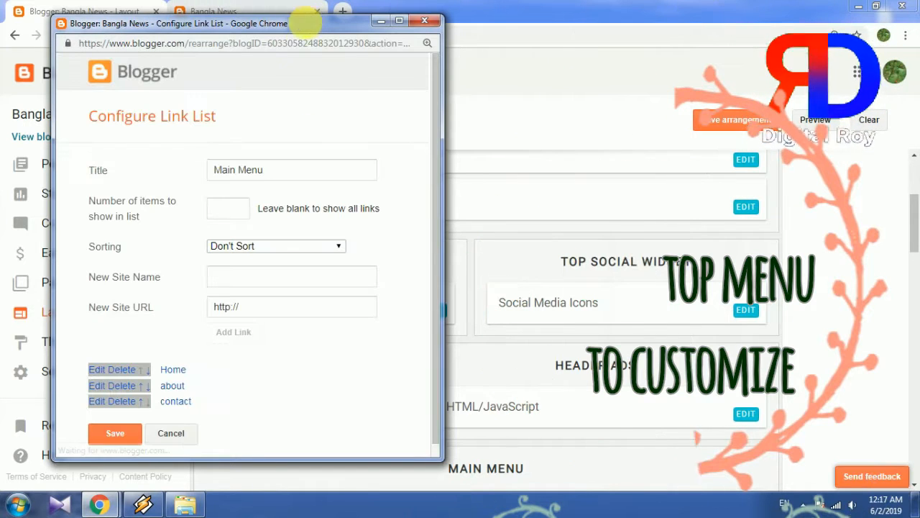
pyautogui.scroll(-1, 294, 177)
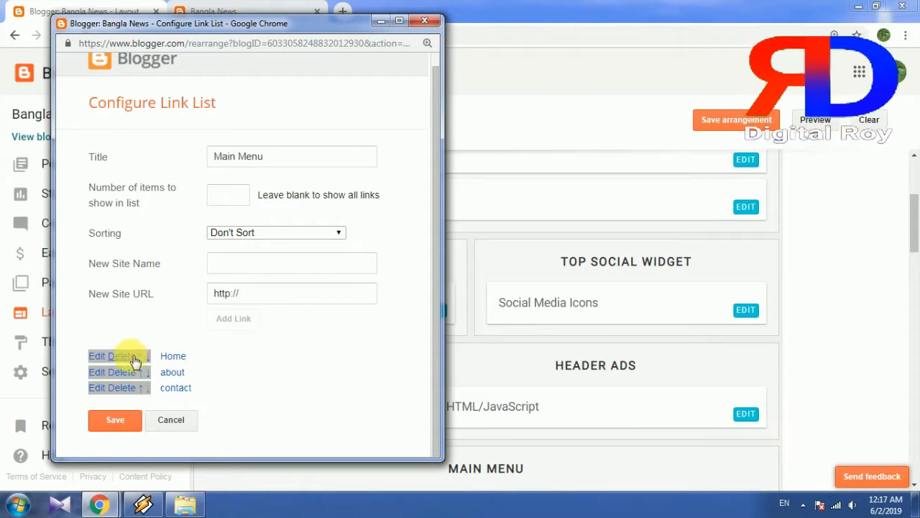
pyautogui.click(100, 356)
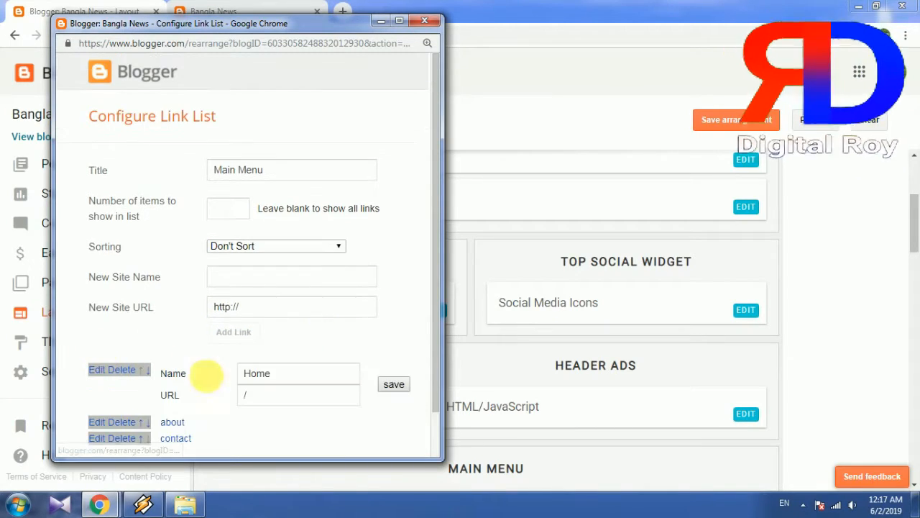
pyautogui.scroll(-1, 330, 388)
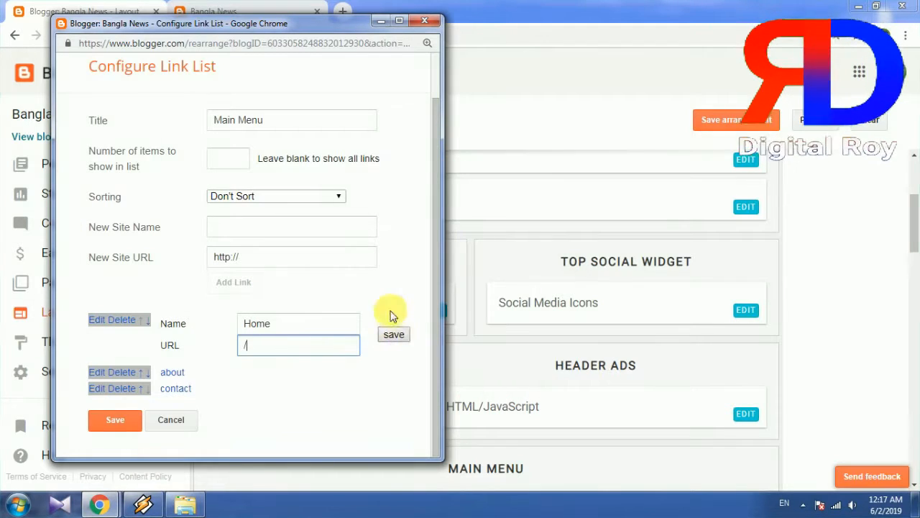
pyautogui.click(428, 25)
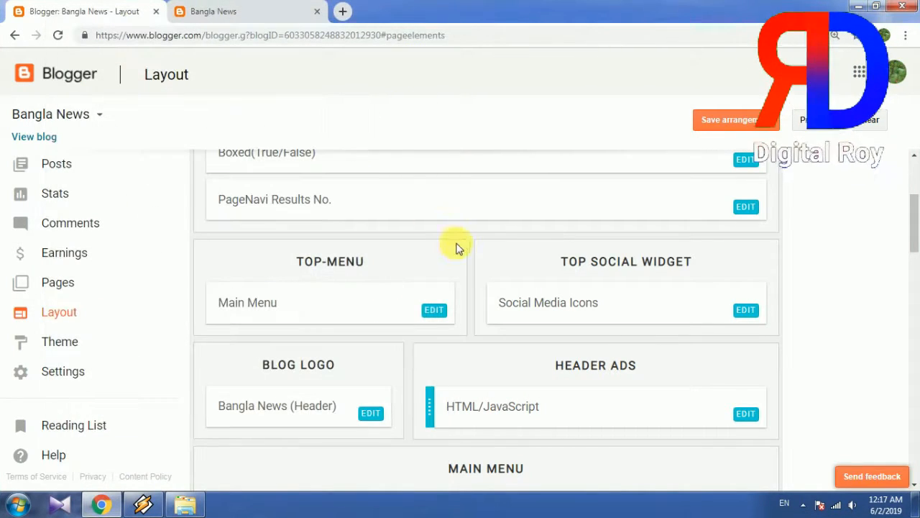
# Step: Open the blog's posts list in a separate browser tab and start a new post
pyautogui.scroll(3, 256, 161)
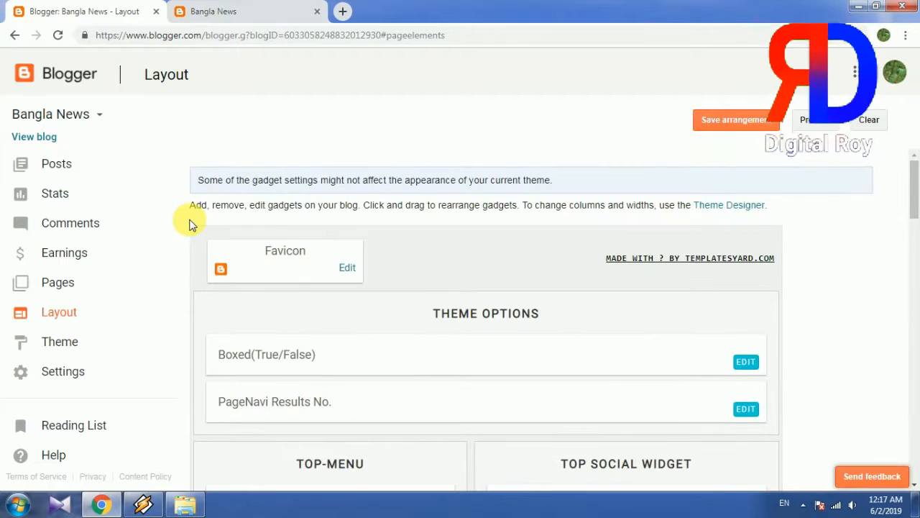
pyautogui.rightClick(56, 165)
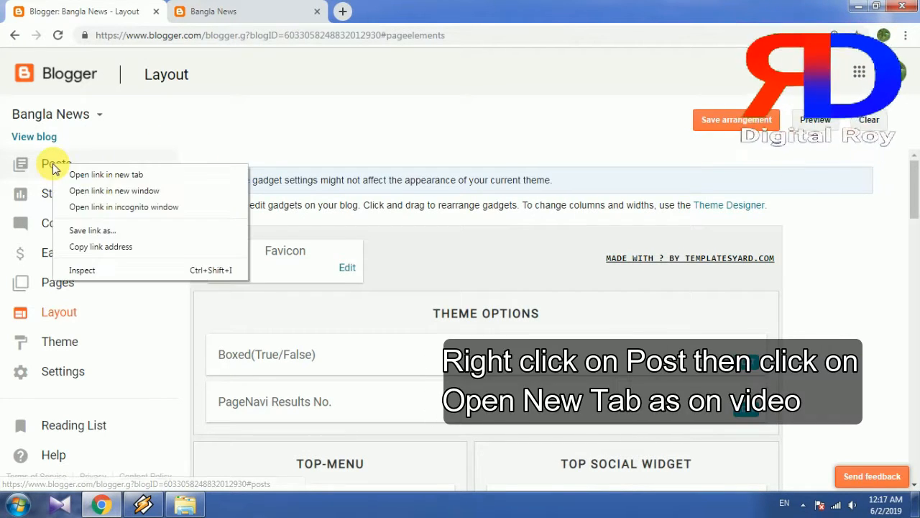
pyautogui.click(93, 172)
pyautogui.click(394, 10)
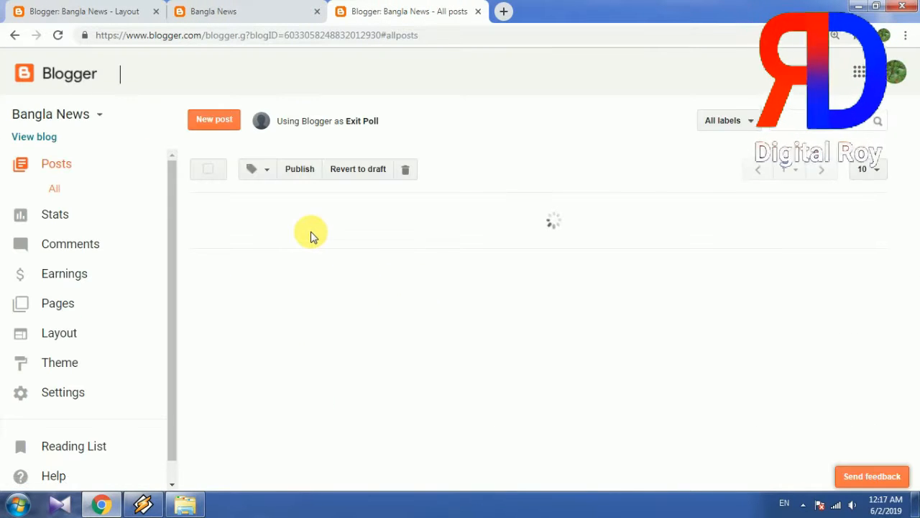
pyautogui.click(219, 121)
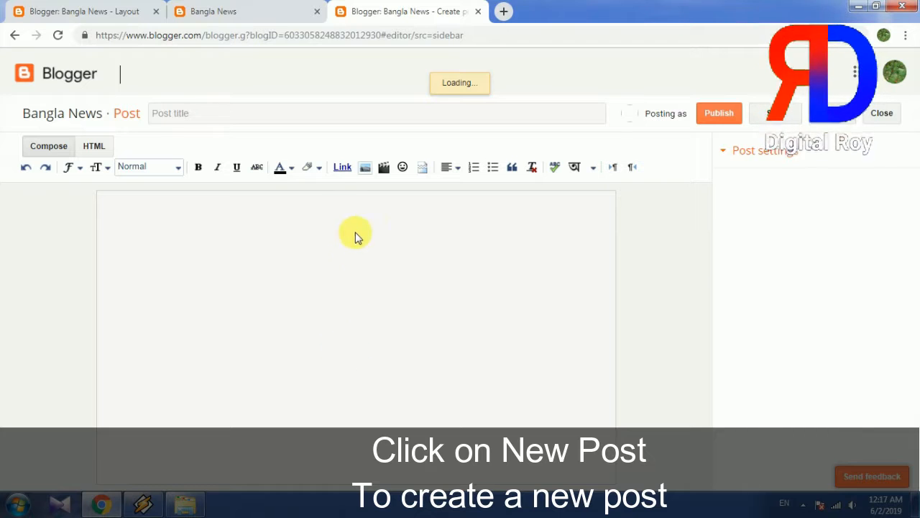
# Step: Title the post "About" and enter "This is a local news portal ........." as its body text
pyautogui.click(287, 115)
pyautogui.write('Ab')
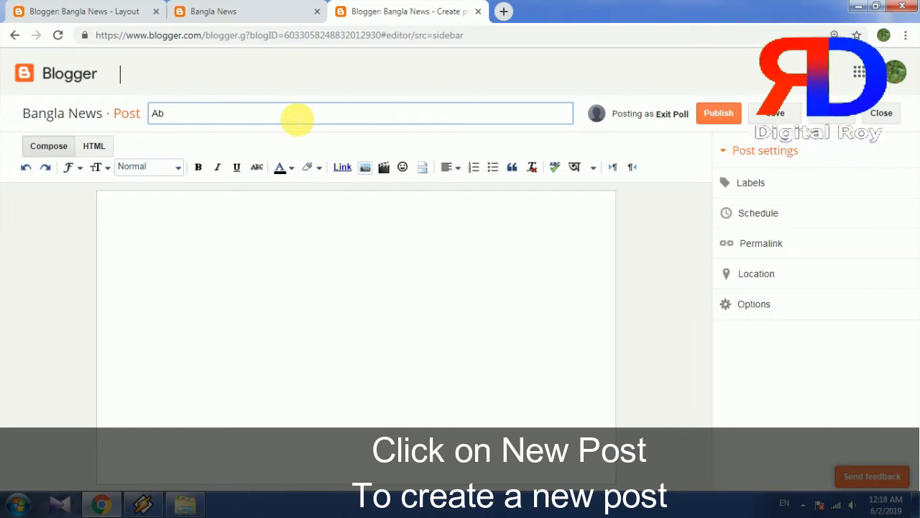
pyautogui.write('out')
pyautogui.click(233, 241)
pyautogui.write('This is')
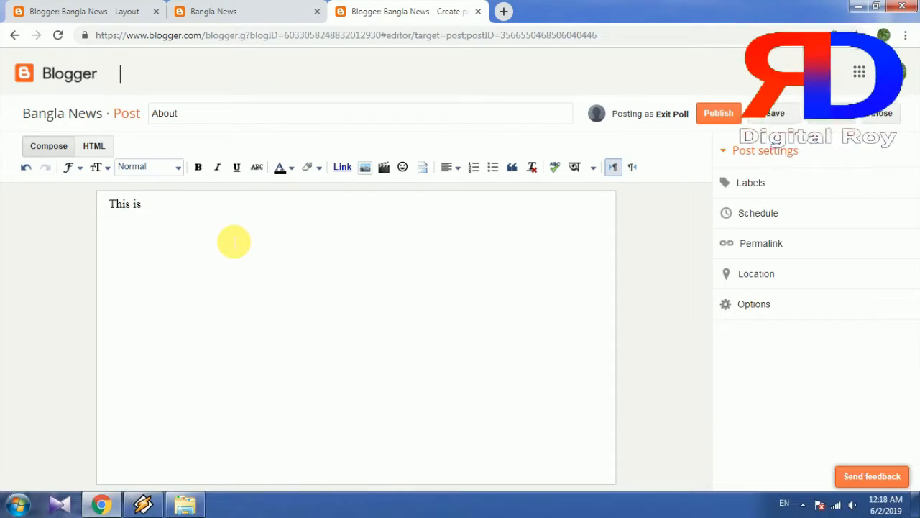
pyautogui.write(' a local news portal ........')
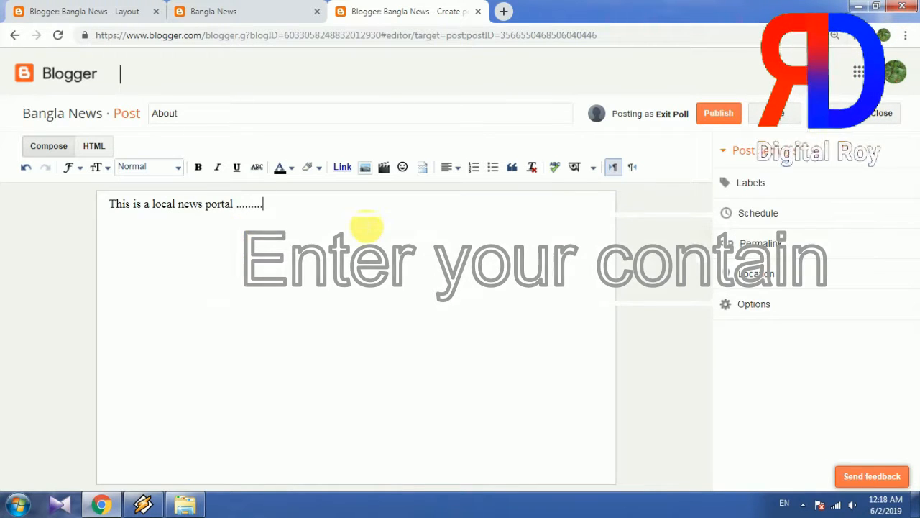
# Step: Upload the first logo image from the logo folder and insert it into the About post
pyautogui.click(366, 167)
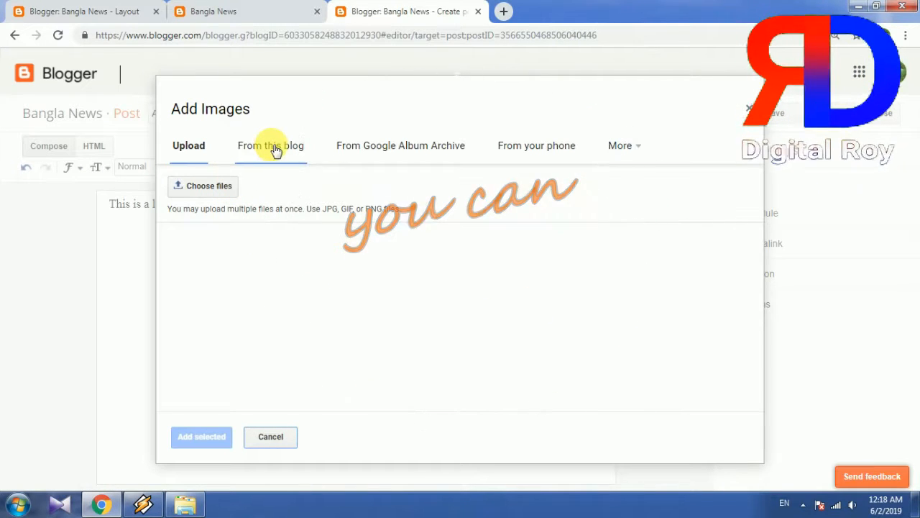
pyautogui.click(216, 184)
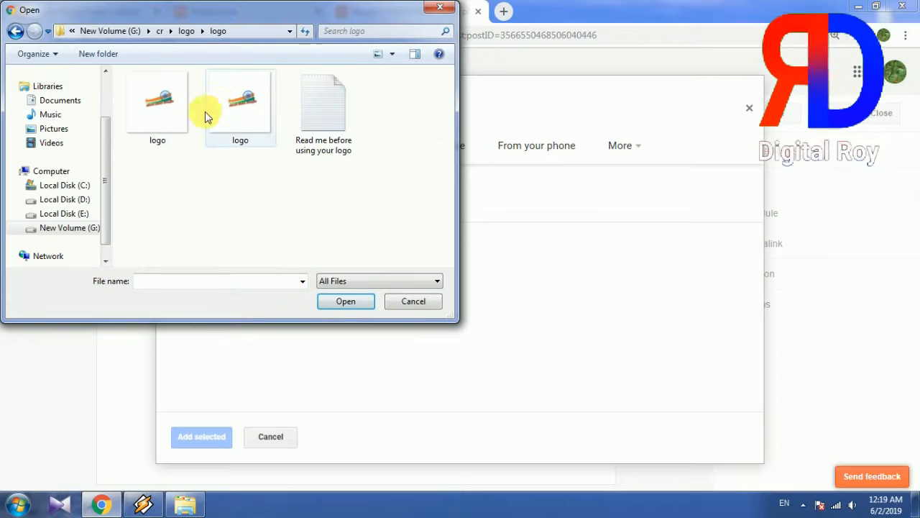
pyautogui.doubleClick(171, 109)
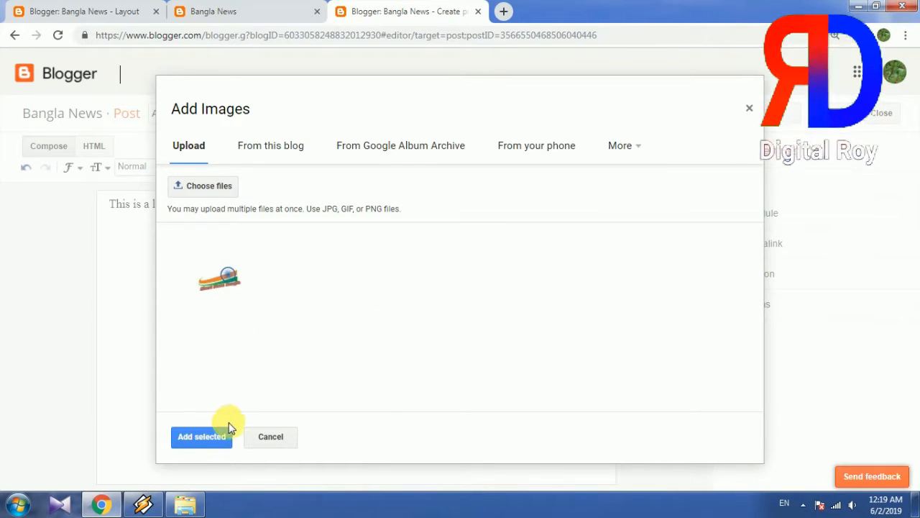
pyautogui.click(214, 437)
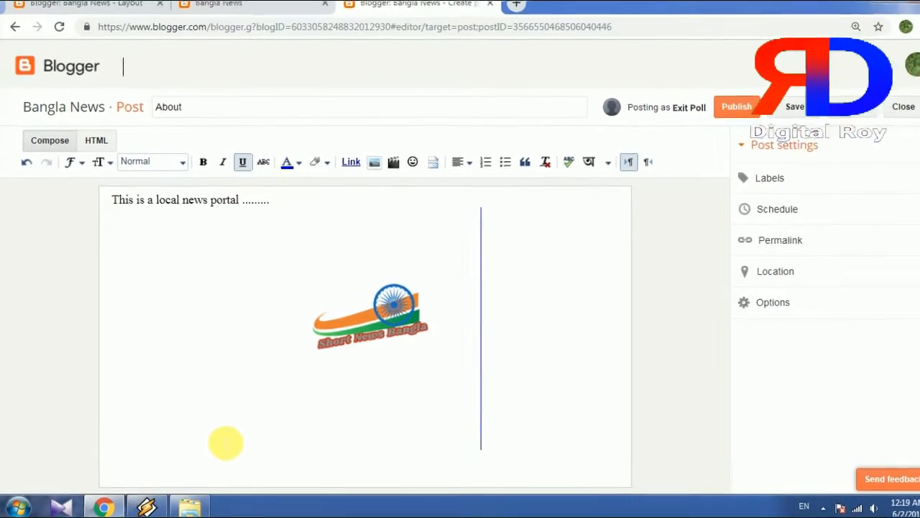
# Step: Set the inserted logo image to Small size and align it to the left of the post
pyautogui.click(360, 315)
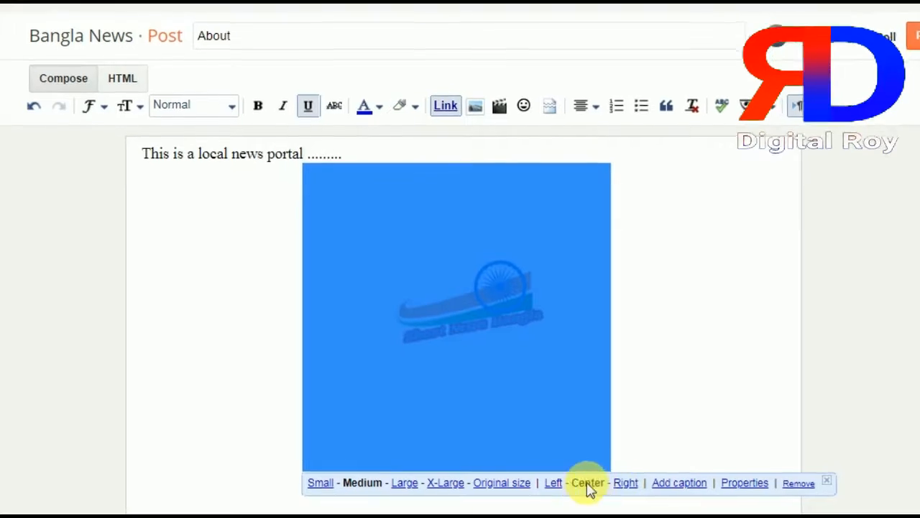
pyautogui.click(321, 482)
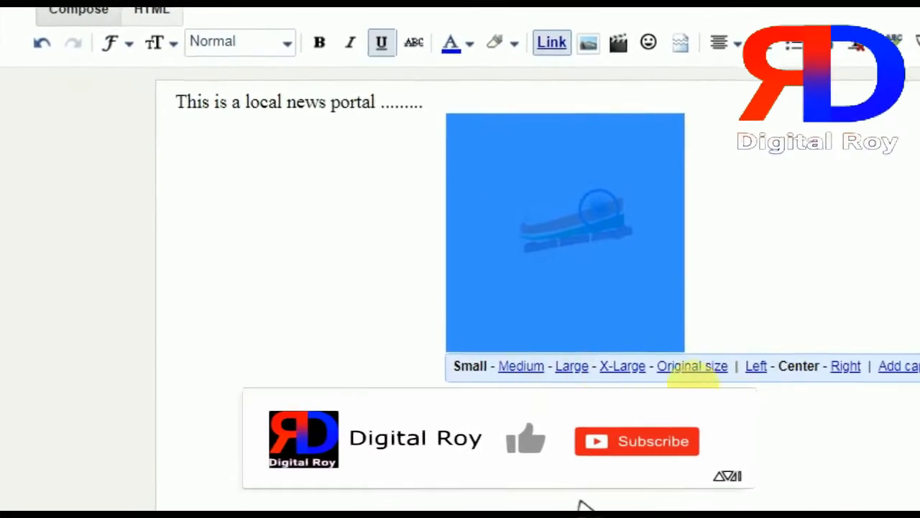
pyautogui.click(798, 369)
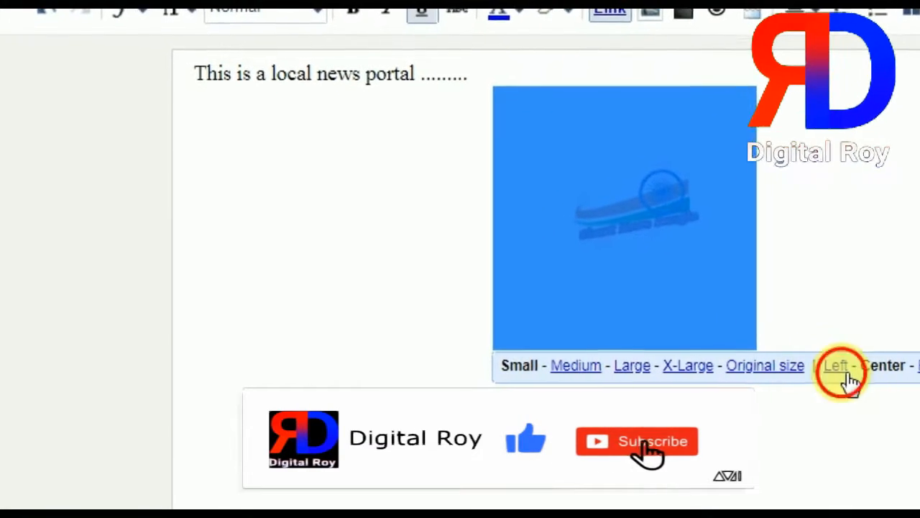
pyautogui.click(914, 251)
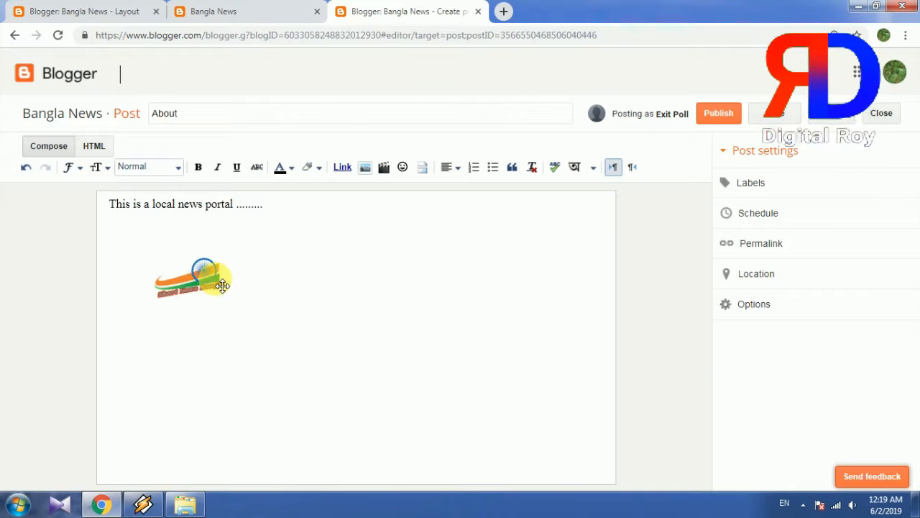
pyautogui.click(223, 285)
pyautogui.click(354, 266)
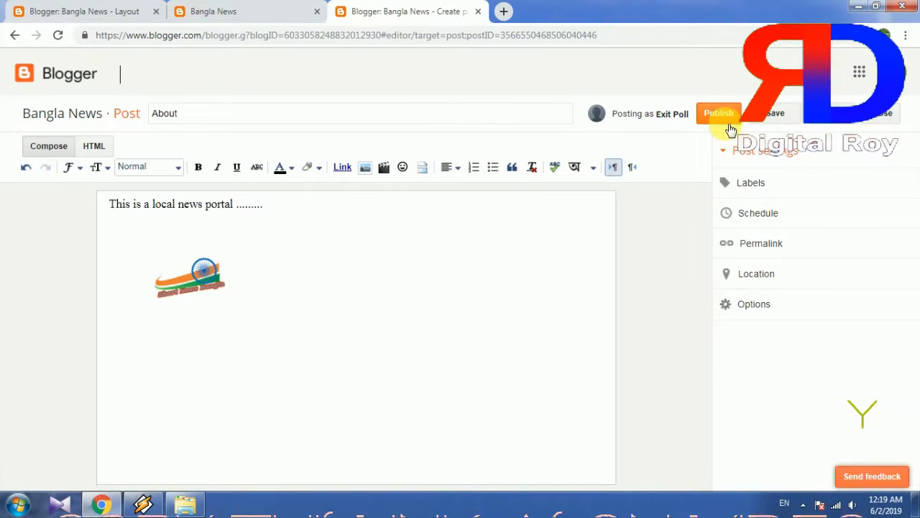
# Step: Copy the About post's automatic permalink and publish the post
pyautogui.click(761, 243)
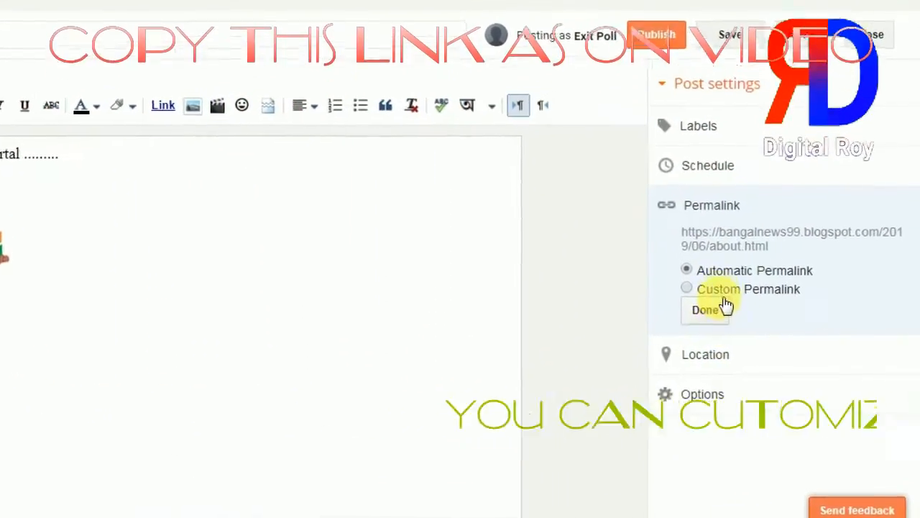
pyautogui.moveTo(681, 233); pyautogui.dragTo(766, 247)
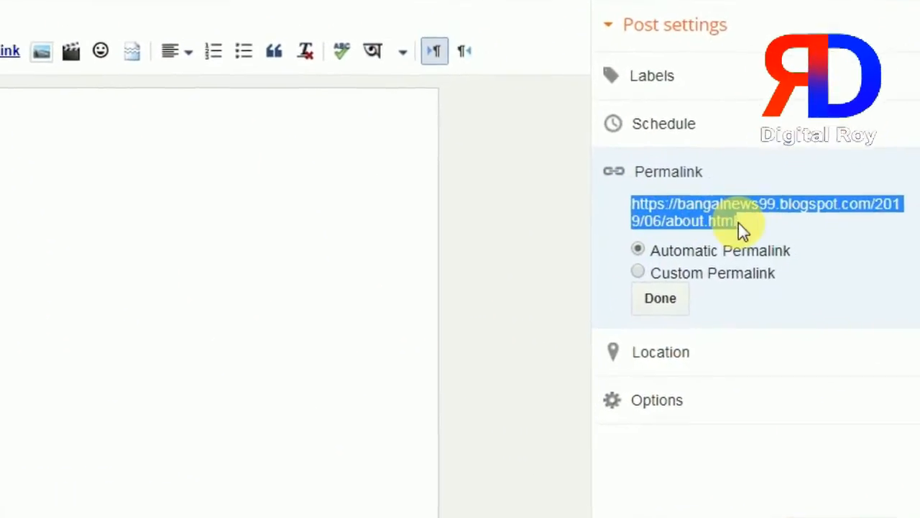
pyautogui.rightClick(672, 219)
pyautogui.click(609, 232)
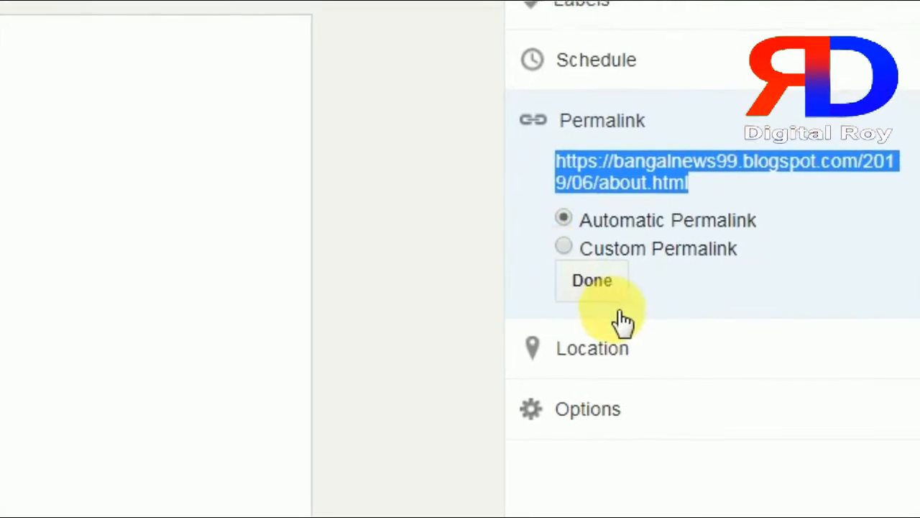
pyautogui.click(611, 291)
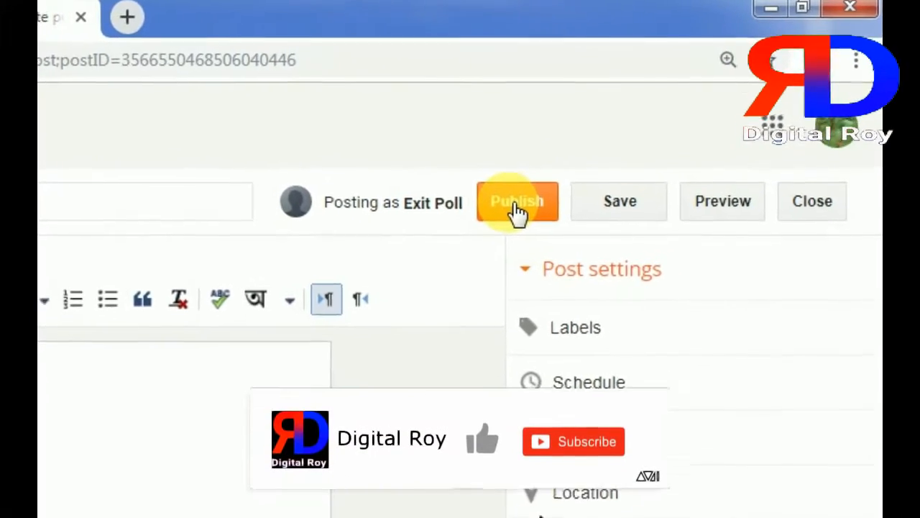
pyautogui.click(516, 205)
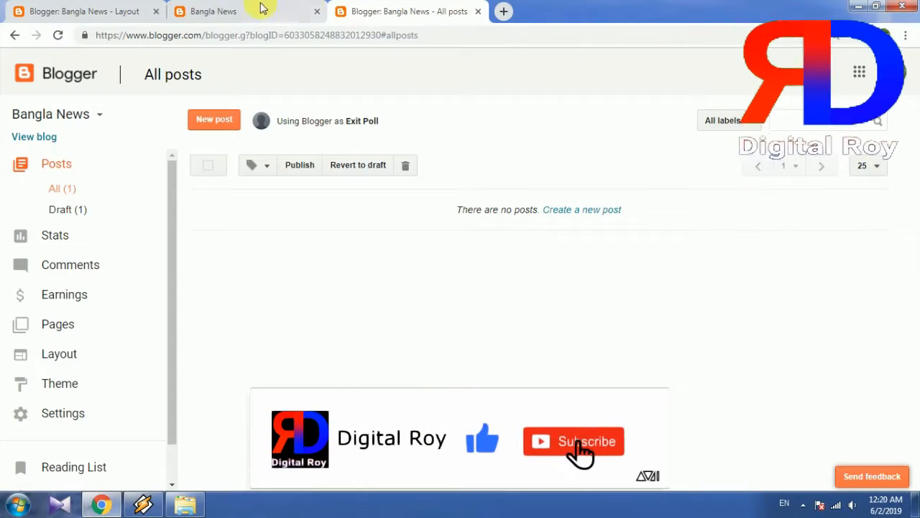
pyautogui.click(147, 6)
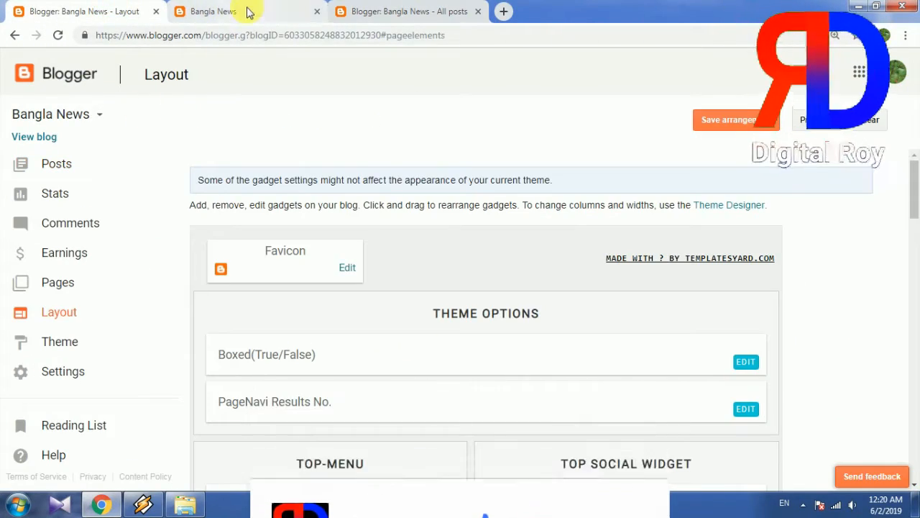
pyautogui.scroll(-3, 348, 307)
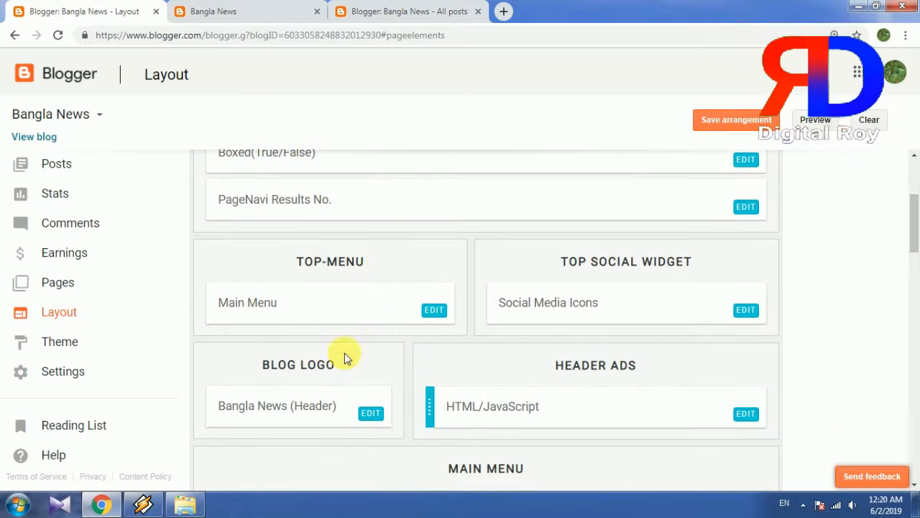
pyautogui.click(434, 314)
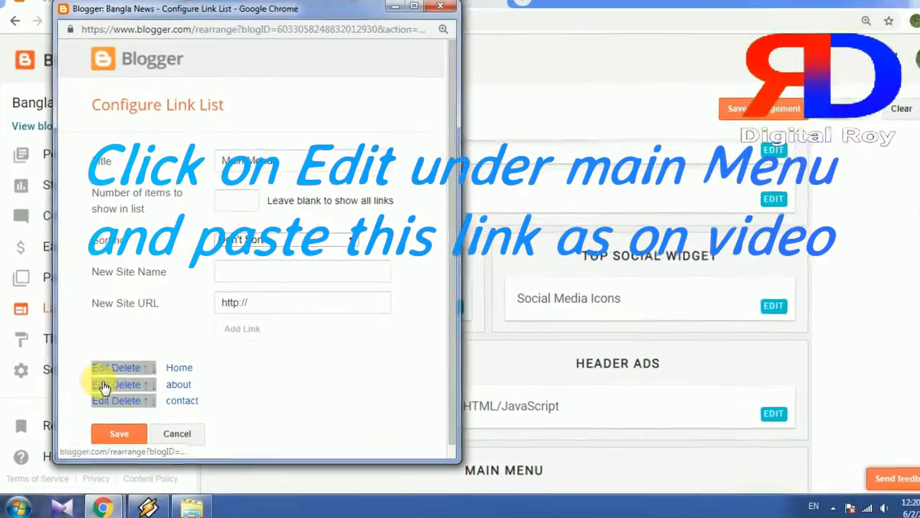
pyautogui.click(104, 387)
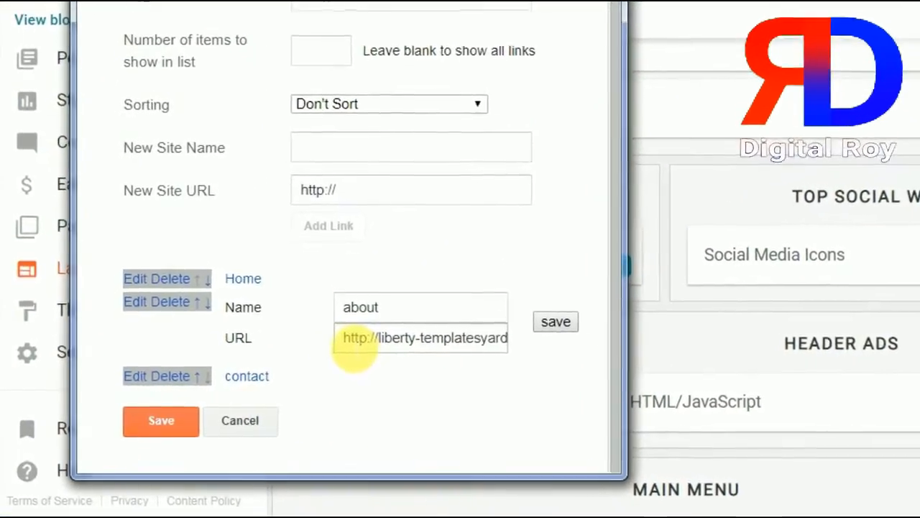
pyautogui.moveTo(338, 346); pyautogui.dragTo(520, 360)
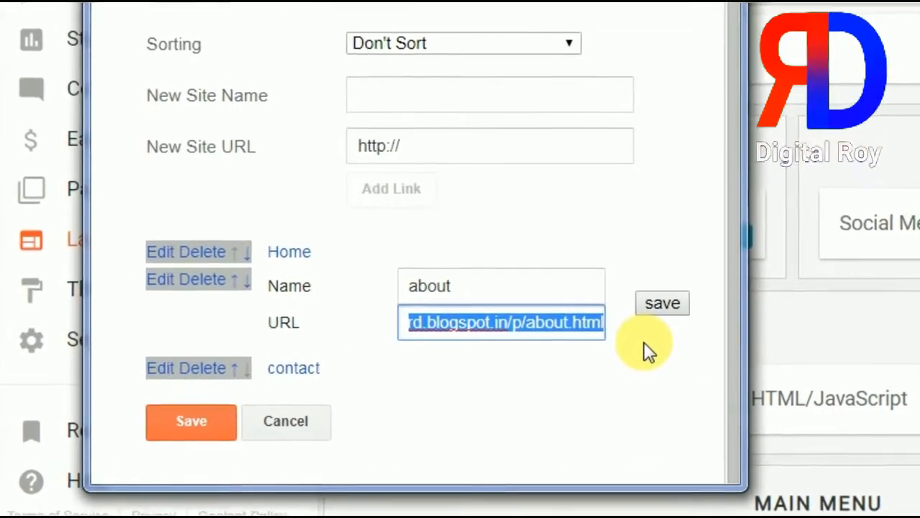
pyautogui.hotkey('ctrl', 'v')
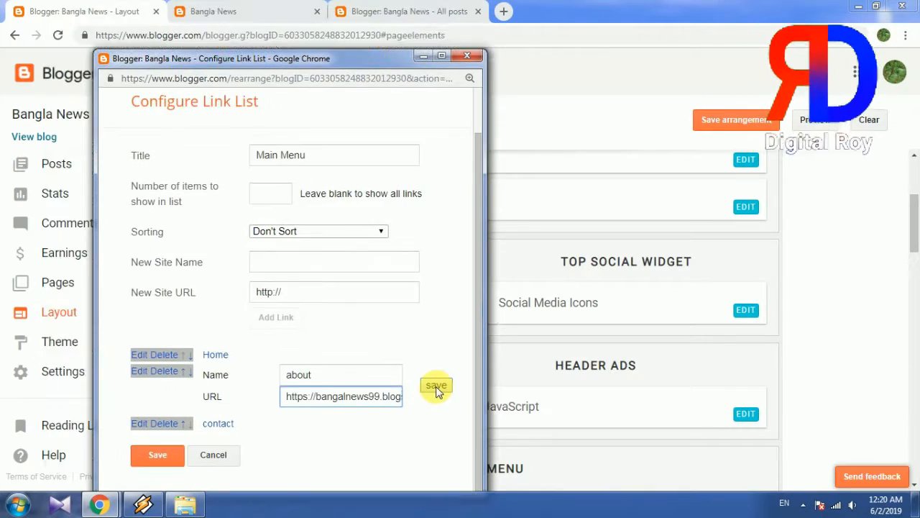
pyautogui.click(436, 387)
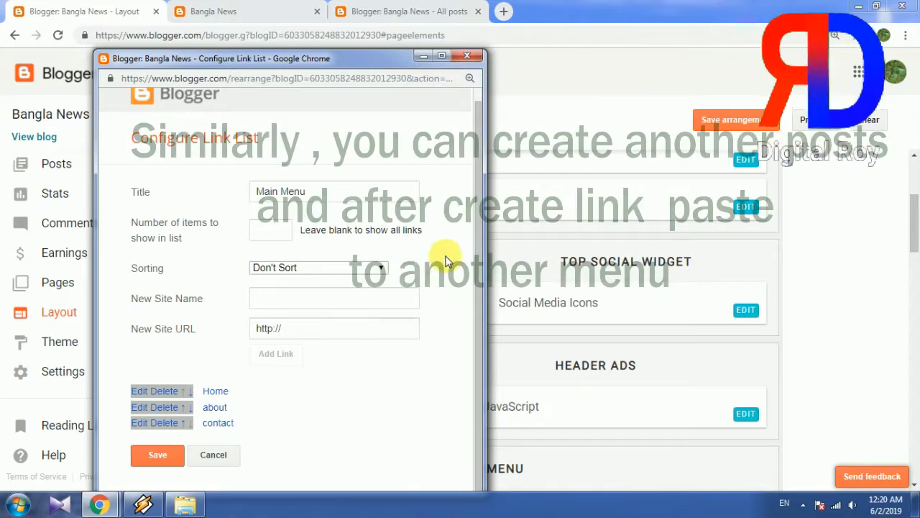
# Step: Open the about and contact links in the top menu's link list for editing
pyautogui.click(150, 408)
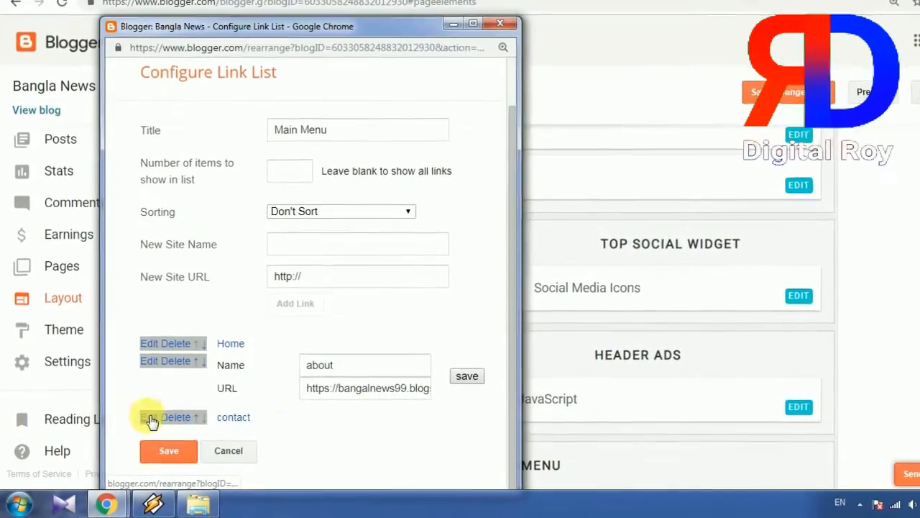
pyautogui.click(154, 415)
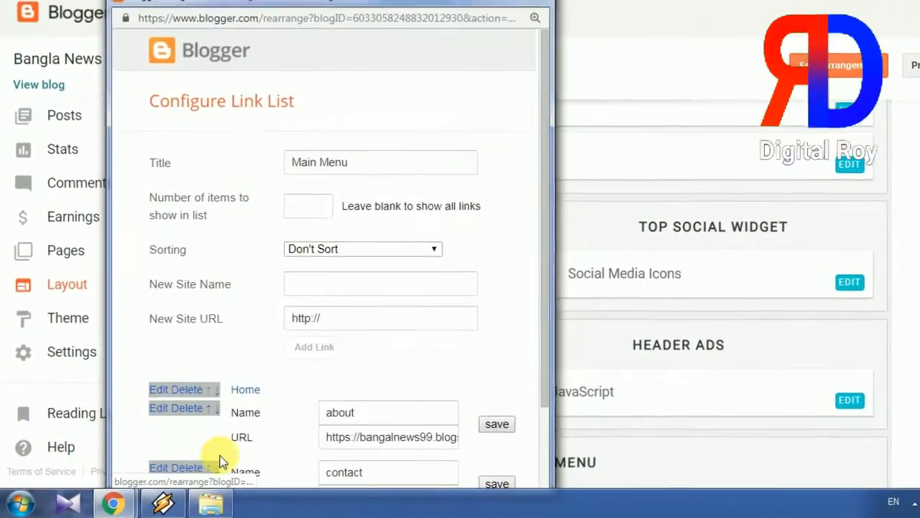
pyautogui.scroll(-2, 400, 389)
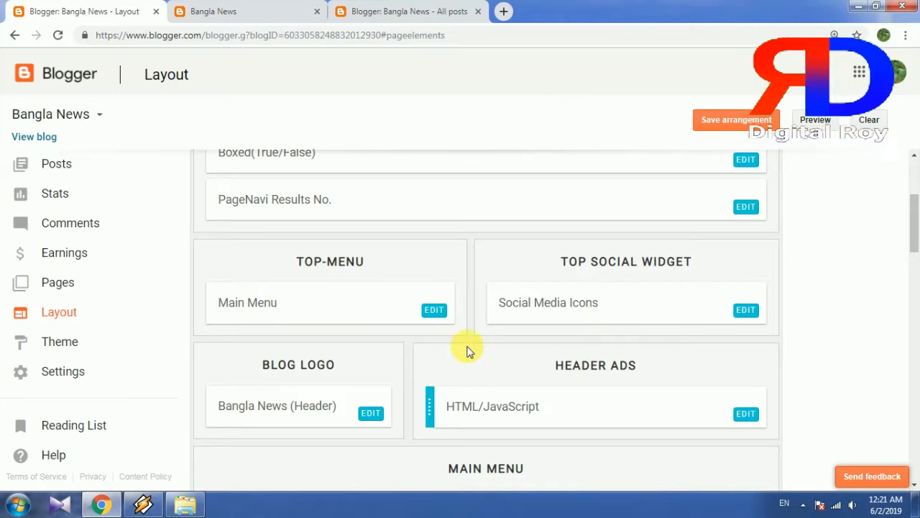
# Step: Replace the blog header's Liberty image with the first logo file from the logo folder and save the header settings
pyautogui.click(365, 414)
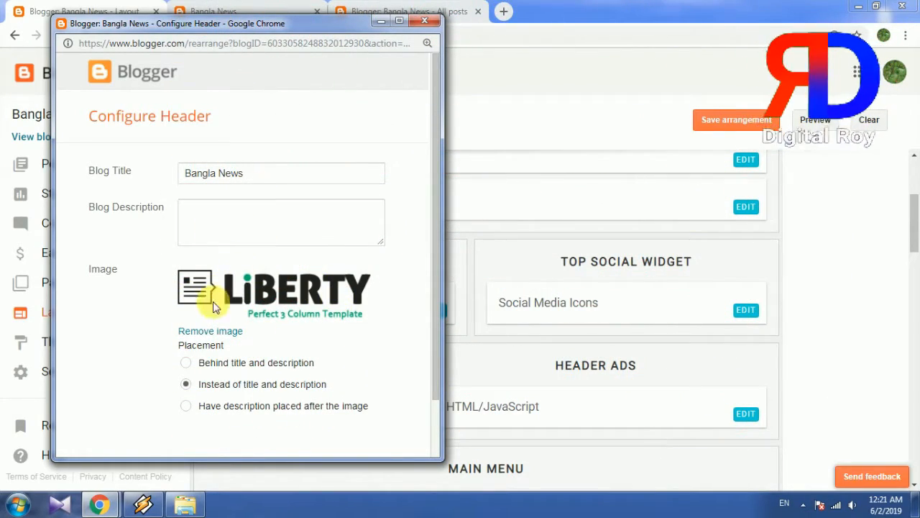
pyautogui.click(207, 332)
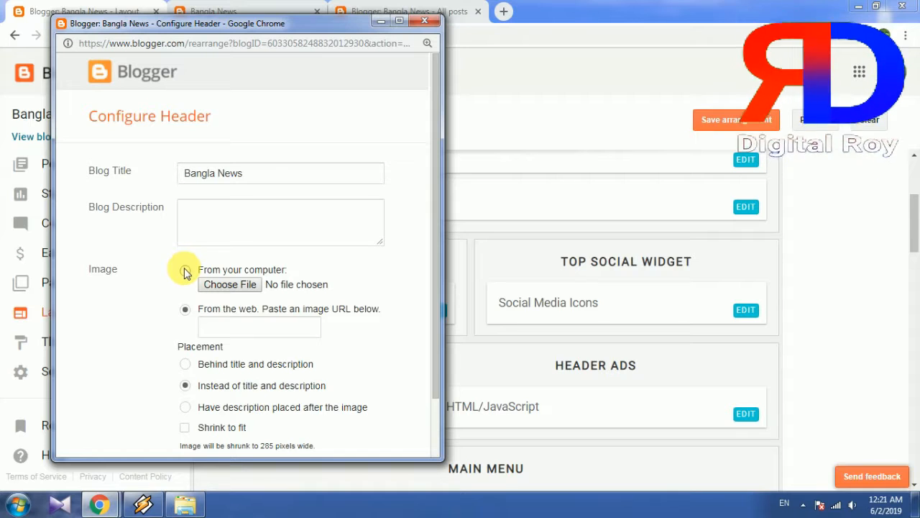
pyautogui.click(237, 285)
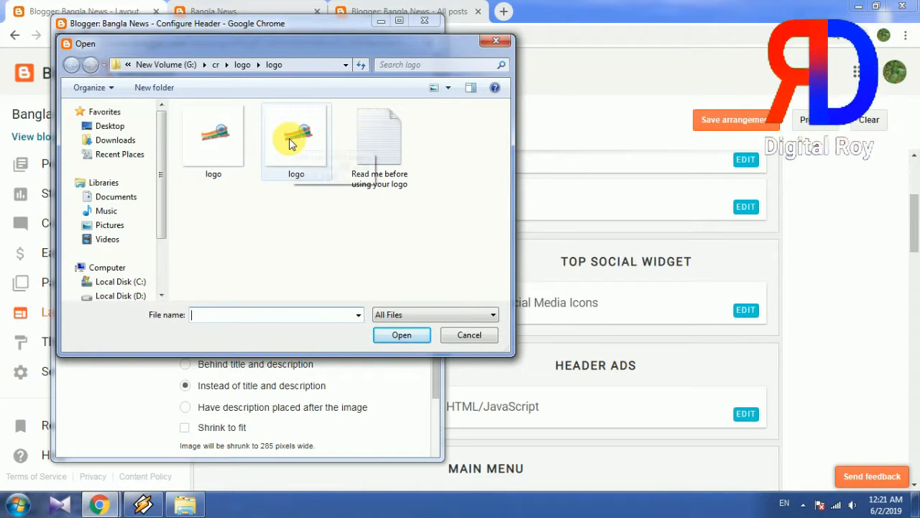
pyautogui.doubleClick(209, 131)
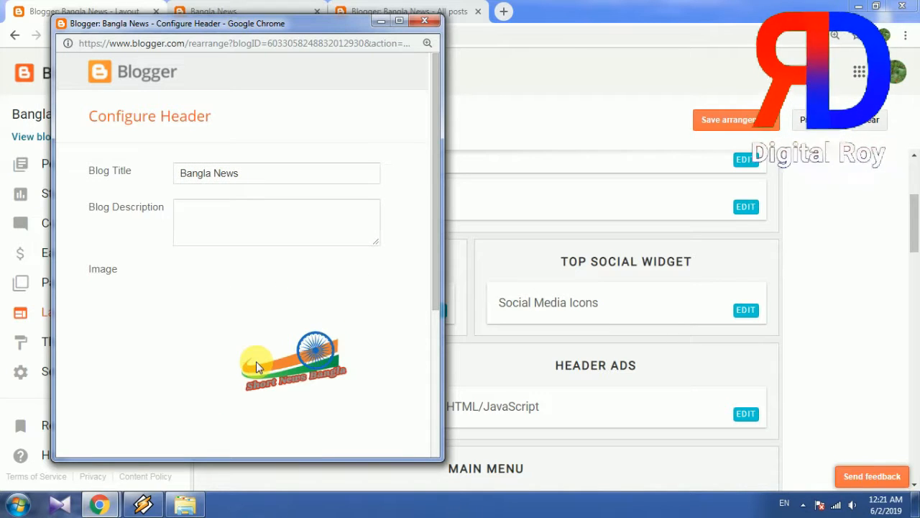
pyautogui.scroll(-3, 329, 323)
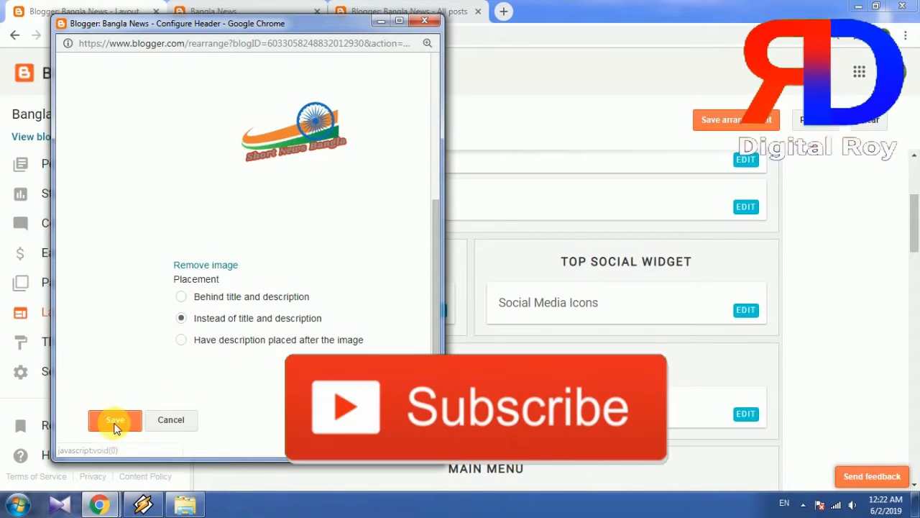
pyautogui.click(139, 426)
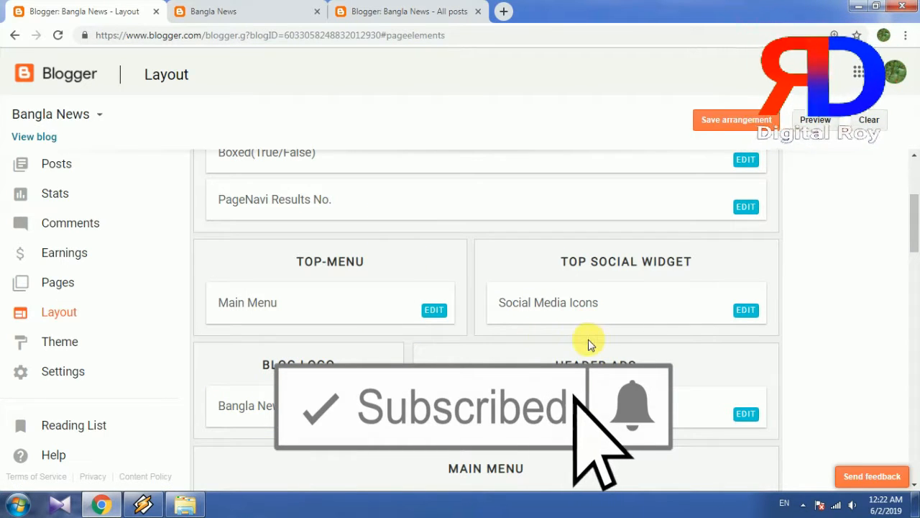
# Step: Open the Main Menu section's link list in the layout and open its Features link for editing
pyautogui.scroll(-2, 589, 334)
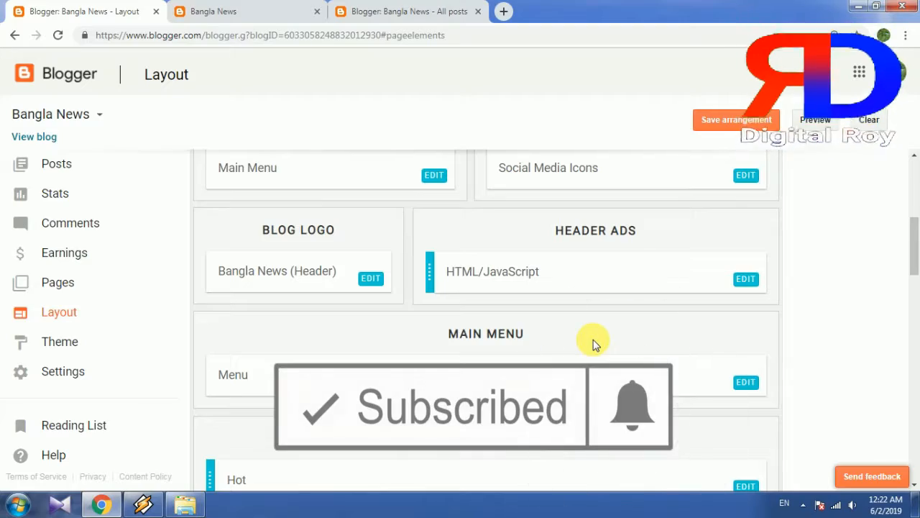
pyautogui.scroll(-2, 595, 345)
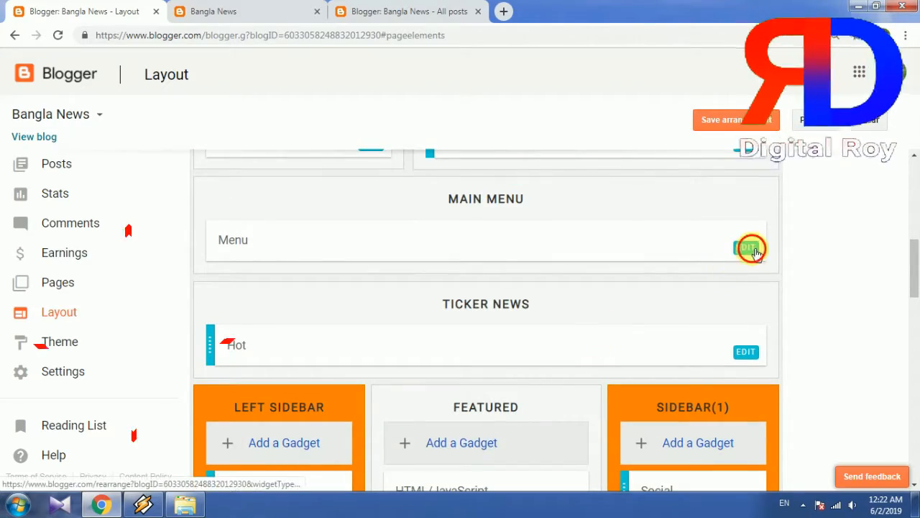
pyautogui.click(752, 249)
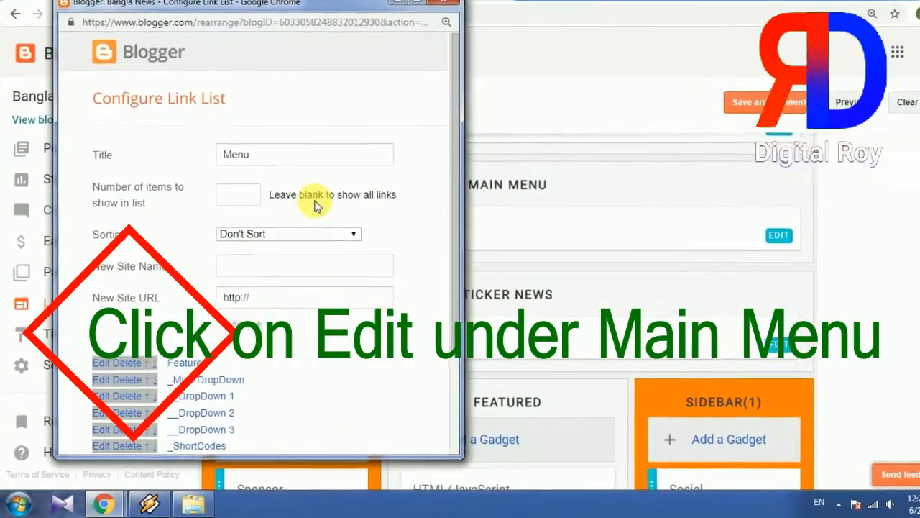
pyautogui.scroll(-2, 264, 277)
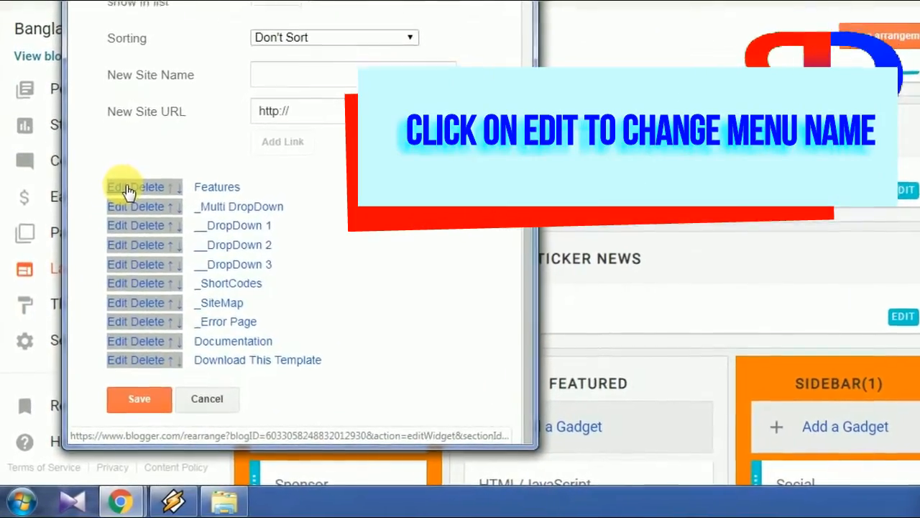
pyautogui.click(126, 190)
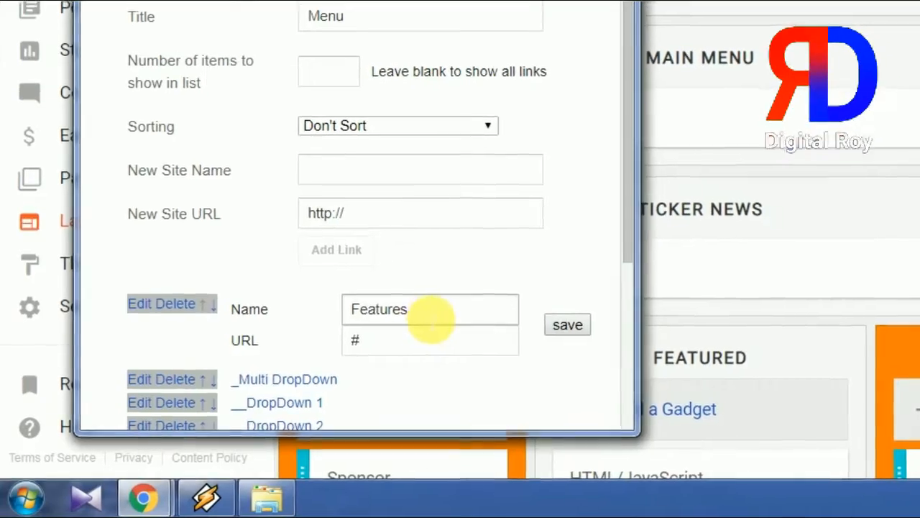
pyautogui.click(430, 316)
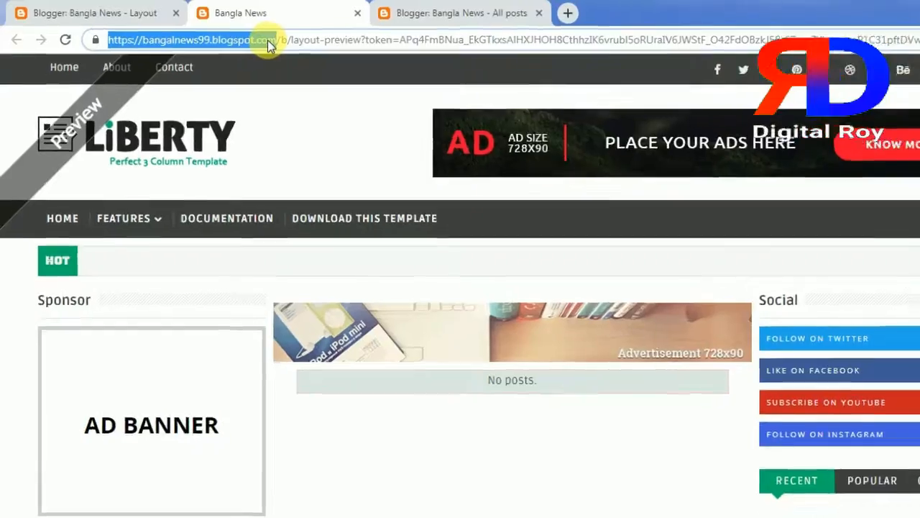
pyautogui.rightClick(234, 35)
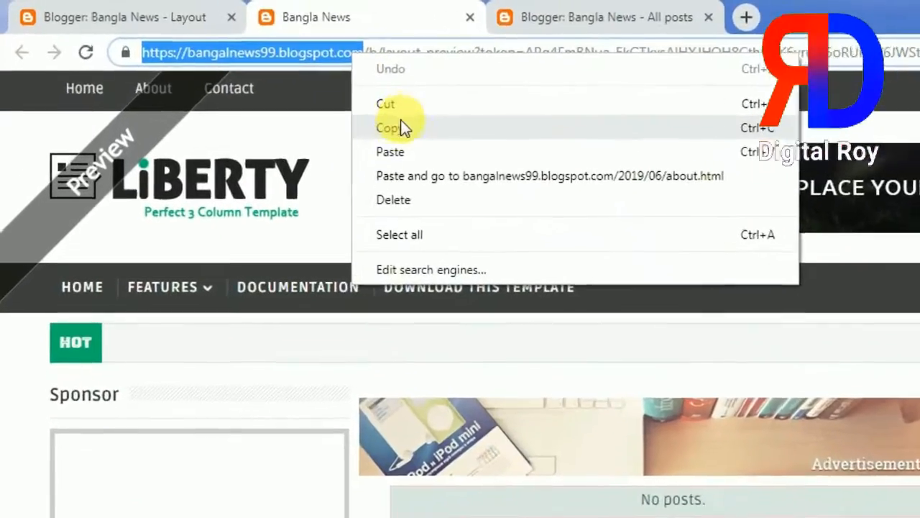
pyautogui.click(401, 128)
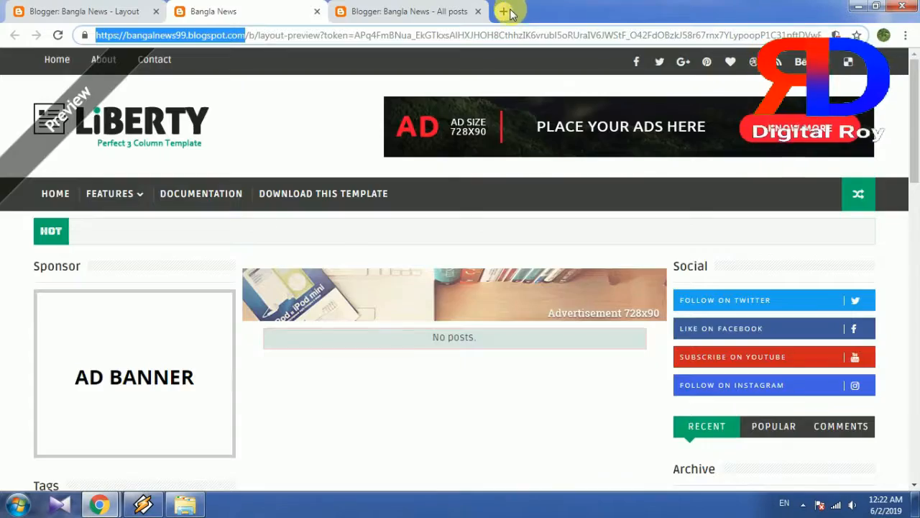
pyautogui.click(747, 17)
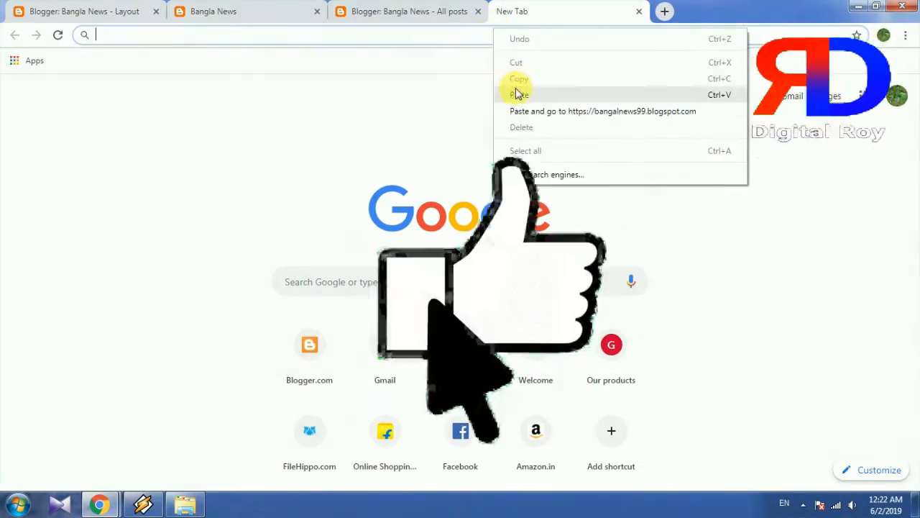
pyautogui.click(529, 111)
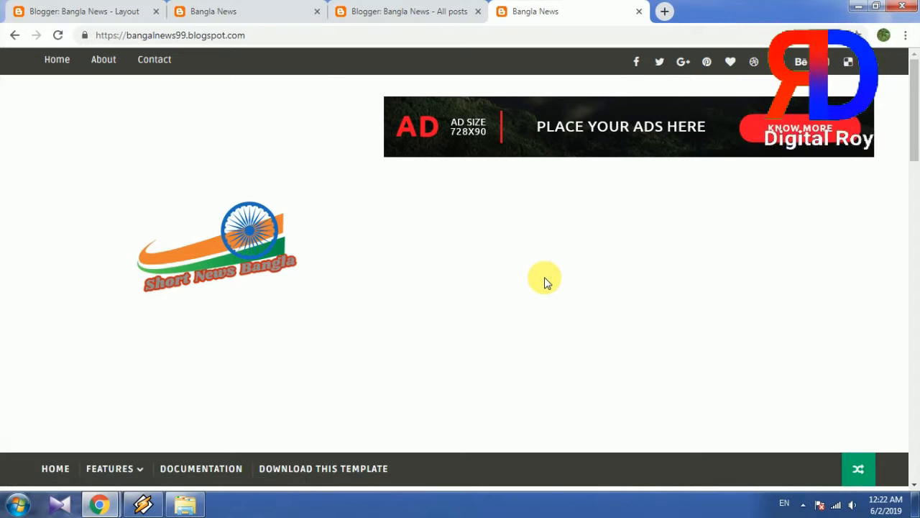
# Step: Examine the live blog's header logo, main menu and About post
pyautogui.scroll(-5, 546, 280)
pyautogui.scroll(5, 546, 280)
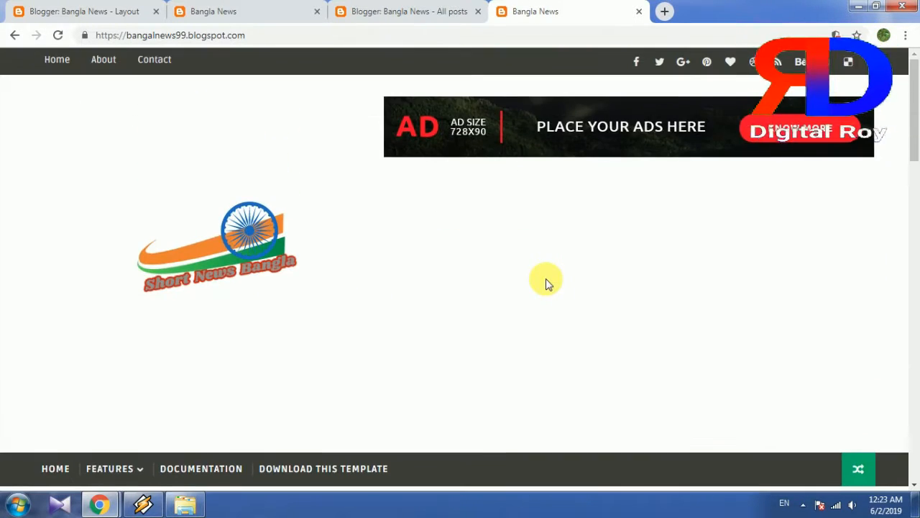
pyautogui.scroll(-3, 546, 280)
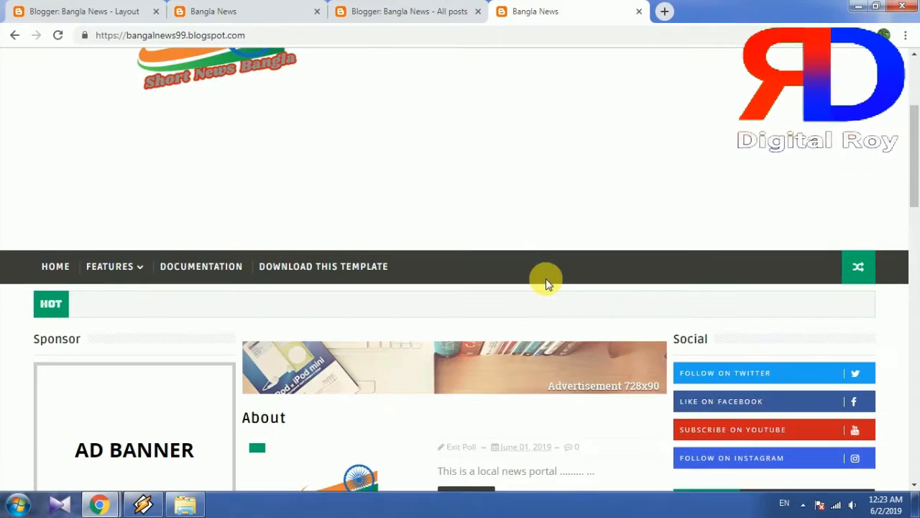
pyautogui.scroll(1, 540, 295)
pyautogui.scroll(2, 537, 294)
pyautogui.scroll(-3, 538, 298)
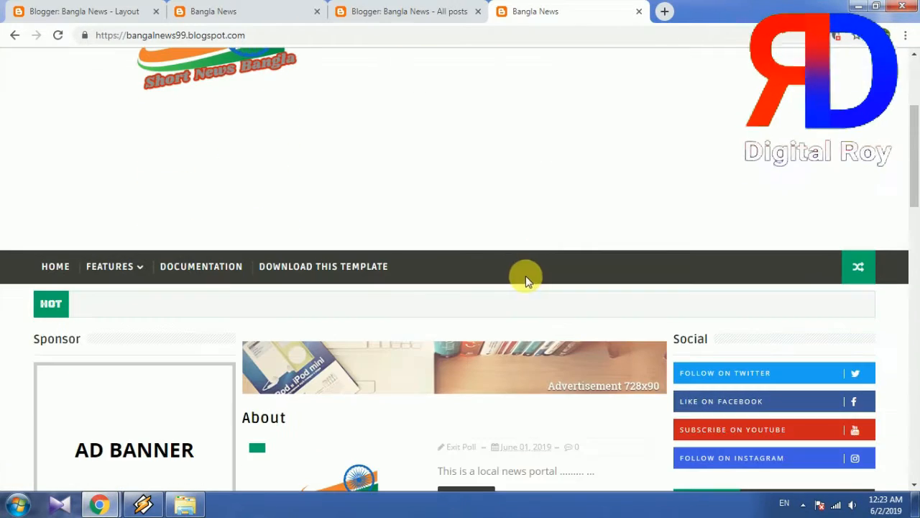
pyautogui.moveTo(83, 264)
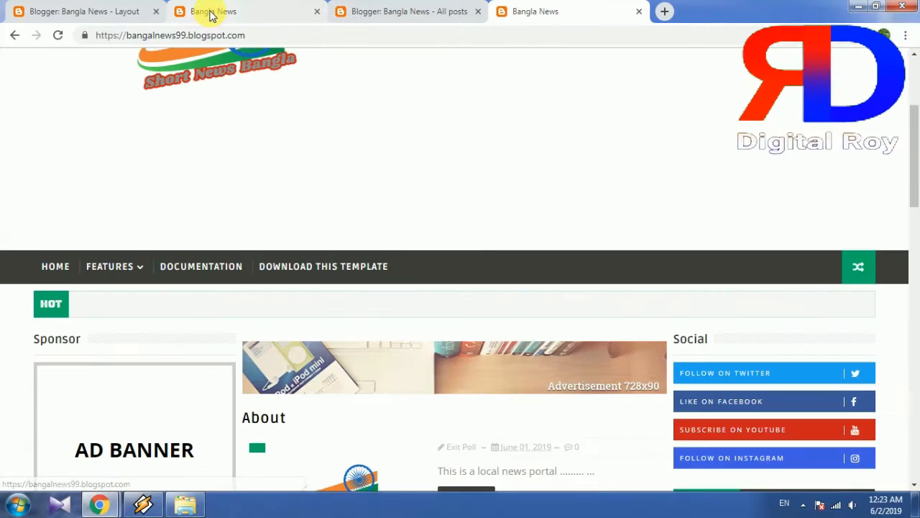
# Step: Return to the main menu's link list, rename the Features link to World News and save that link
pyautogui.click(79, 10)
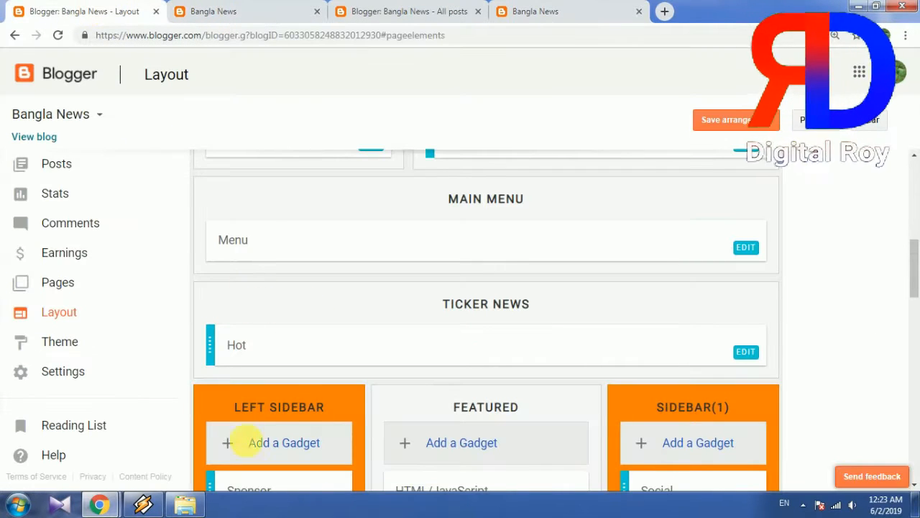
pyautogui.scroll(-2, 564, 373)
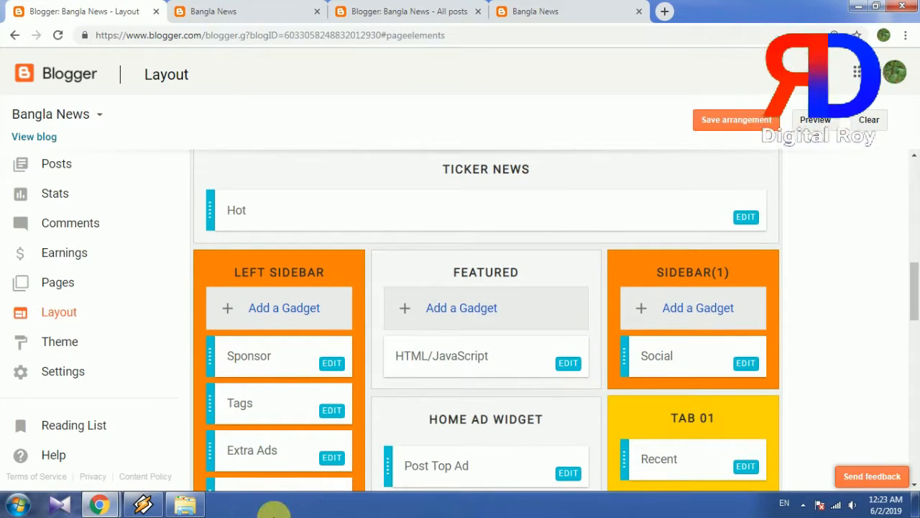
pyautogui.moveTo(99, 505)
pyautogui.click(205, 421)
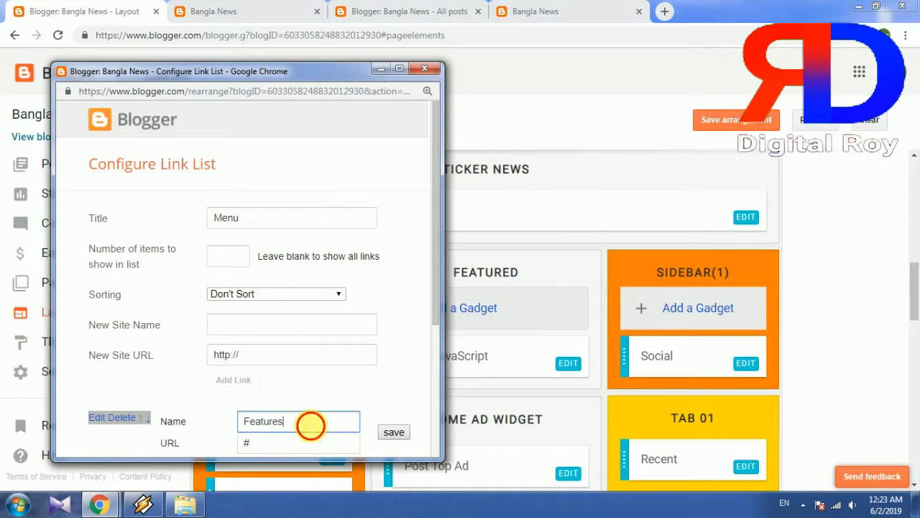
pyautogui.moveTo(310, 425); pyautogui.dragTo(207, 421)
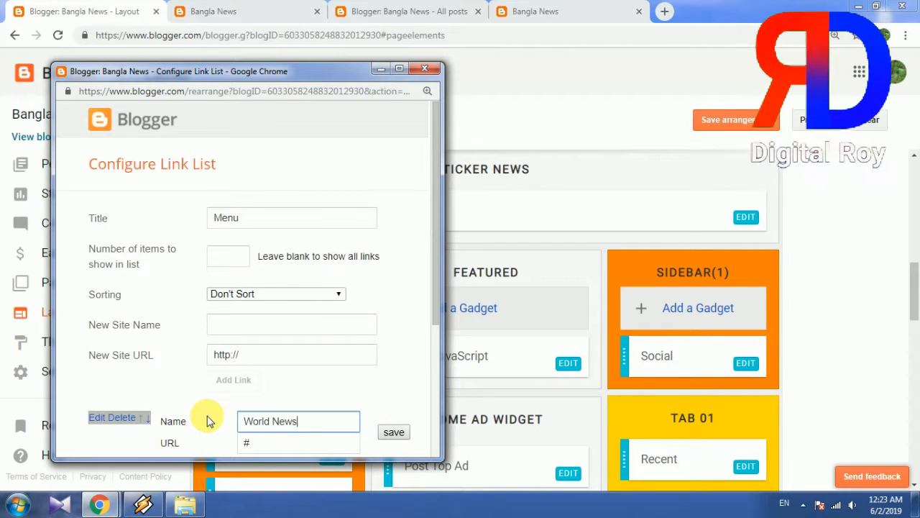
pyautogui.scroll(-3, 260, 404)
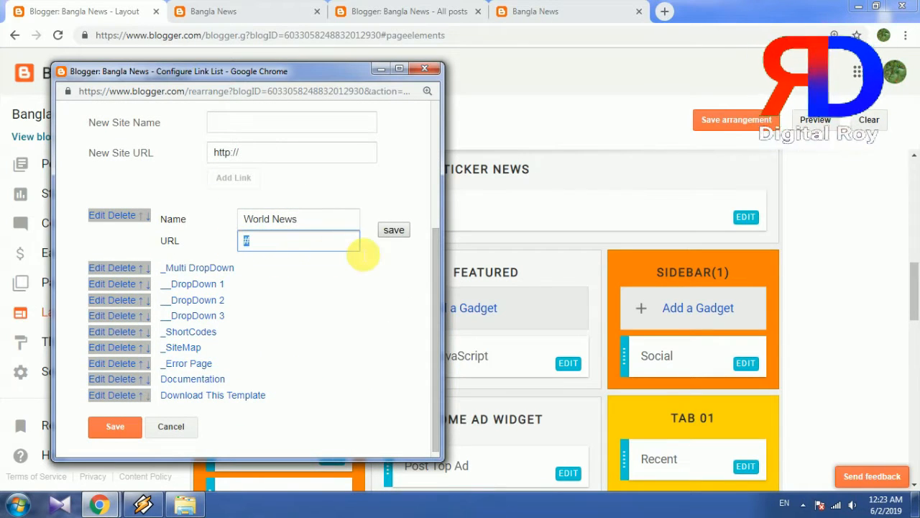
pyautogui.click(402, 230)
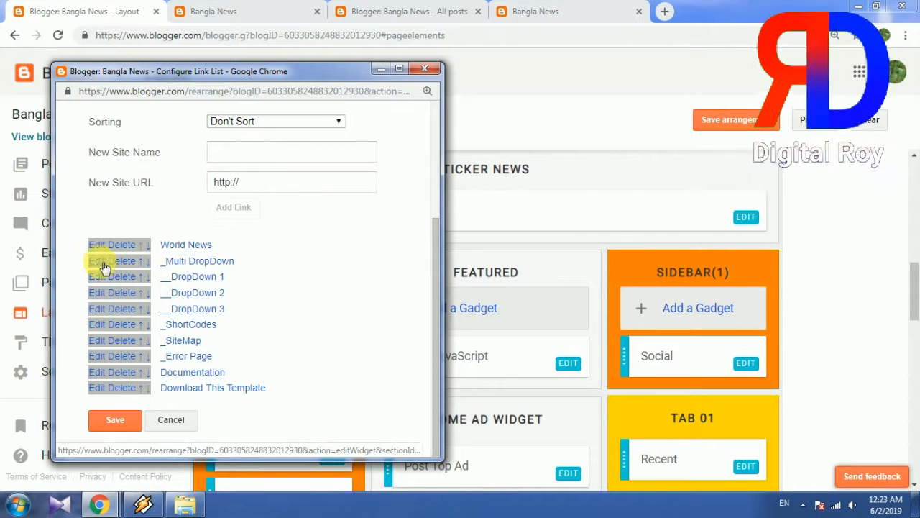
# Step: Check the Features drop-down entries on the live blog and return to the main menu's link list
pyautogui.click(576, 13)
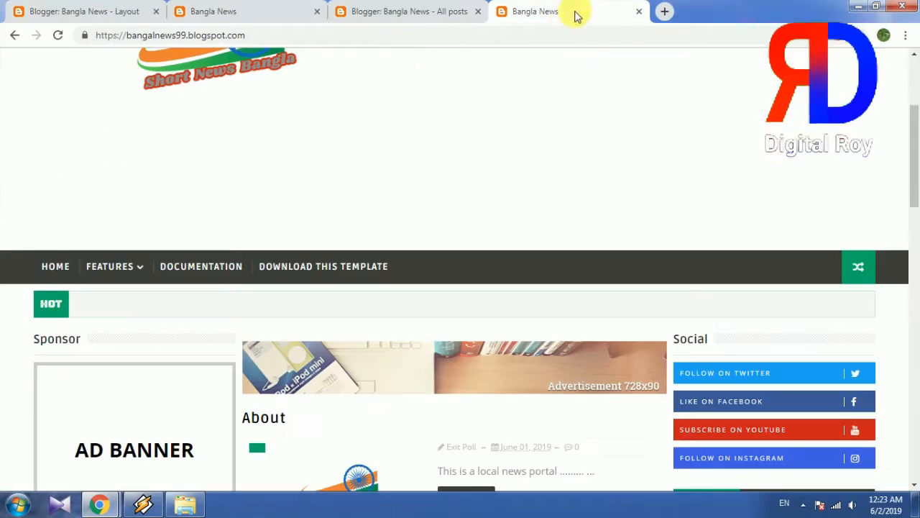
pyautogui.moveTo(116, 267)
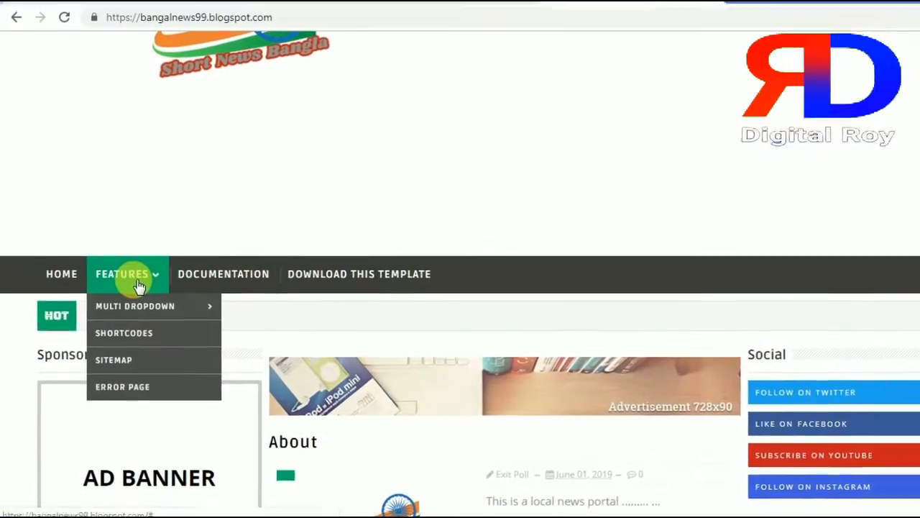
pyautogui.moveTo(123, 296)
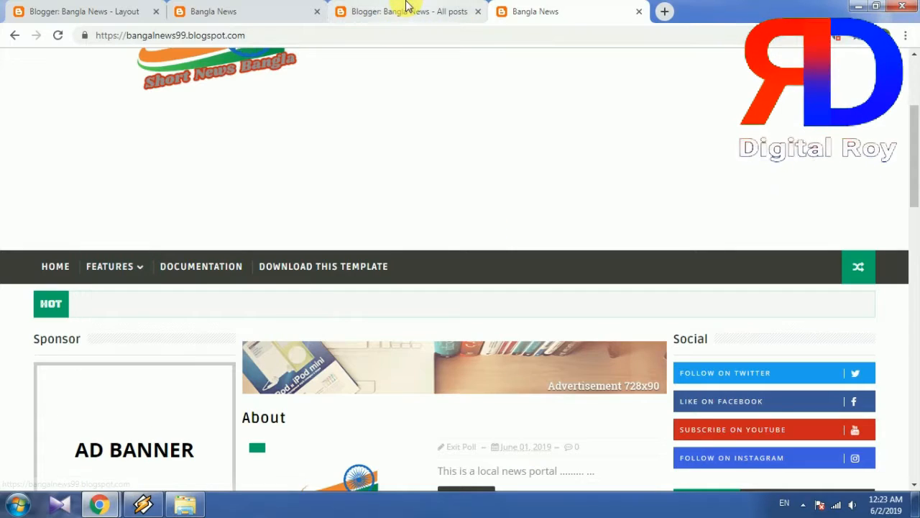
pyautogui.click(406, 9)
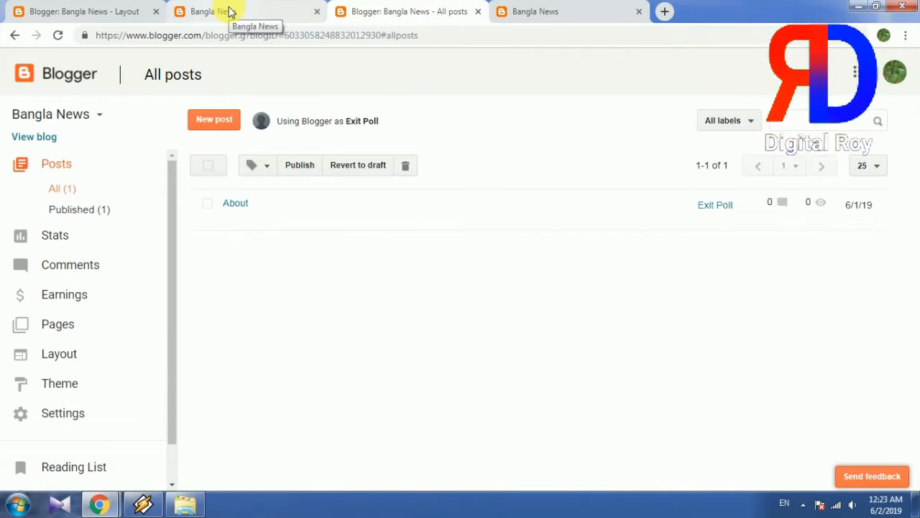
pyautogui.click(106, 10)
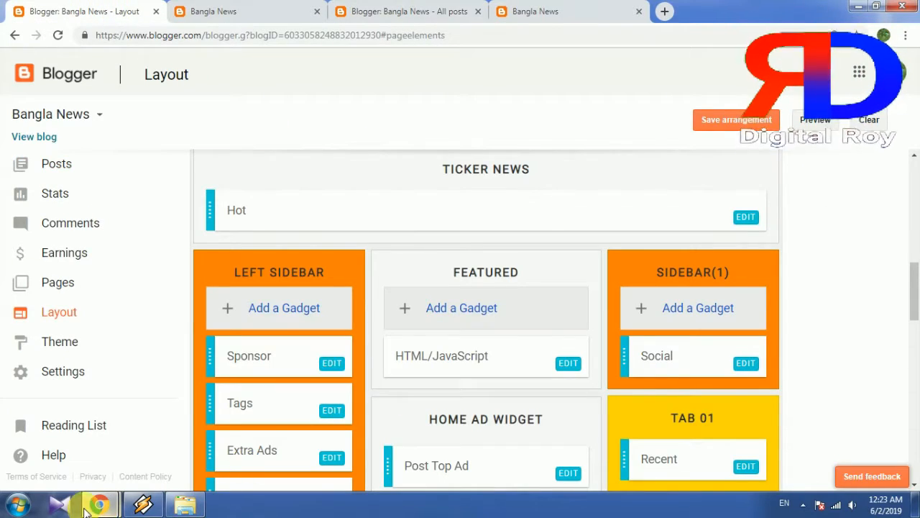
pyautogui.moveTo(85, 509)
pyautogui.click(195, 388)
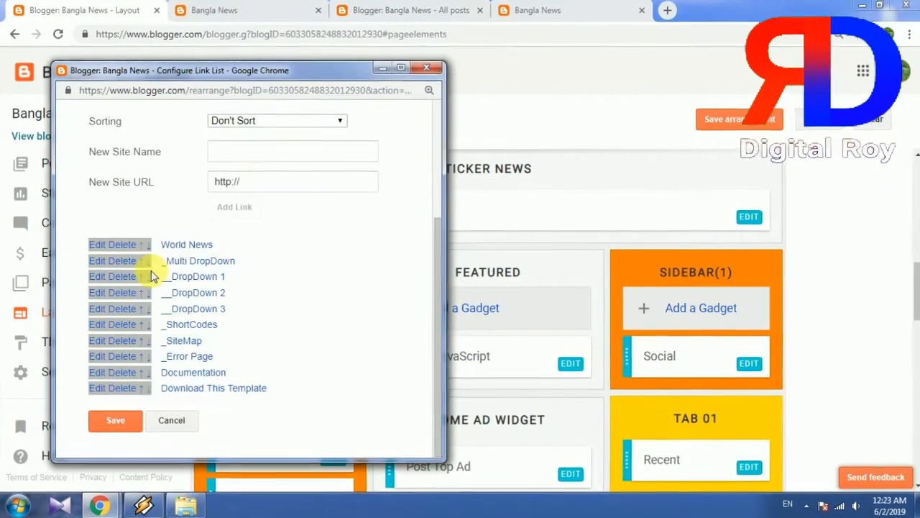
# Step: Rename the _Multi DropDown link in the main menu's link list to _Asia and save that link
pyautogui.click(100, 262)
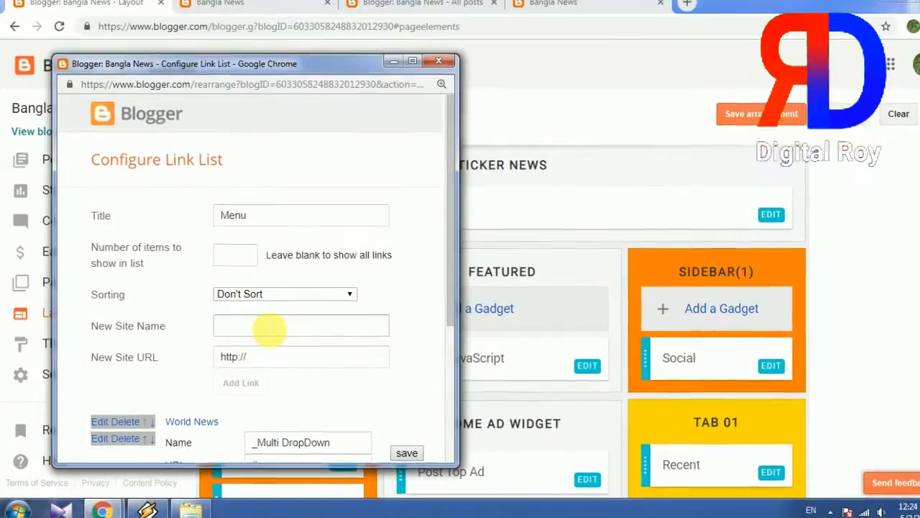
pyautogui.click(266, 357)
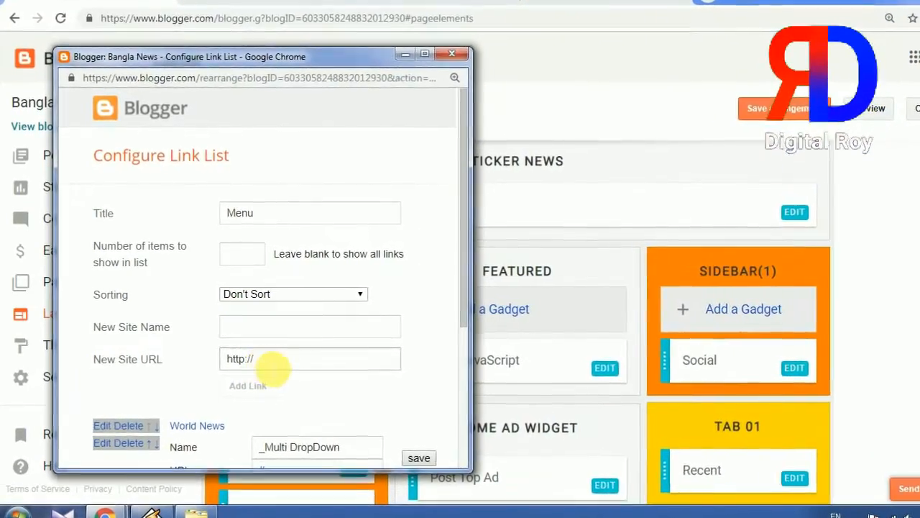
pyautogui.click(267, 332)
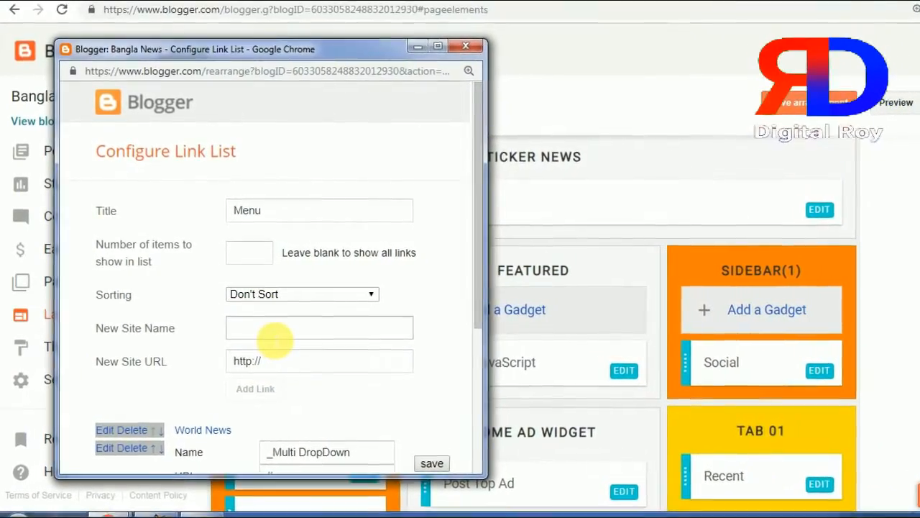
pyautogui.scroll(-1, 270, 337)
pyautogui.click(355, 379)
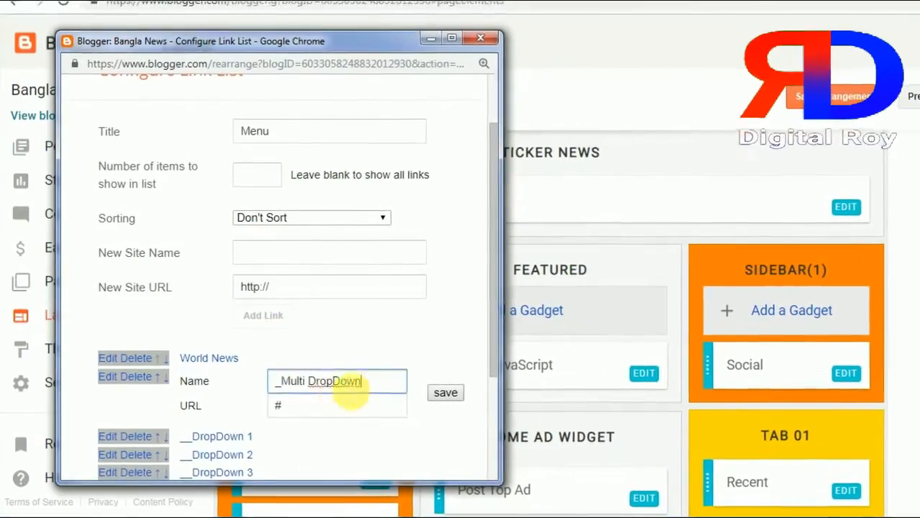
pyautogui.moveTo(353, 388); pyautogui.dragTo(294, 401)
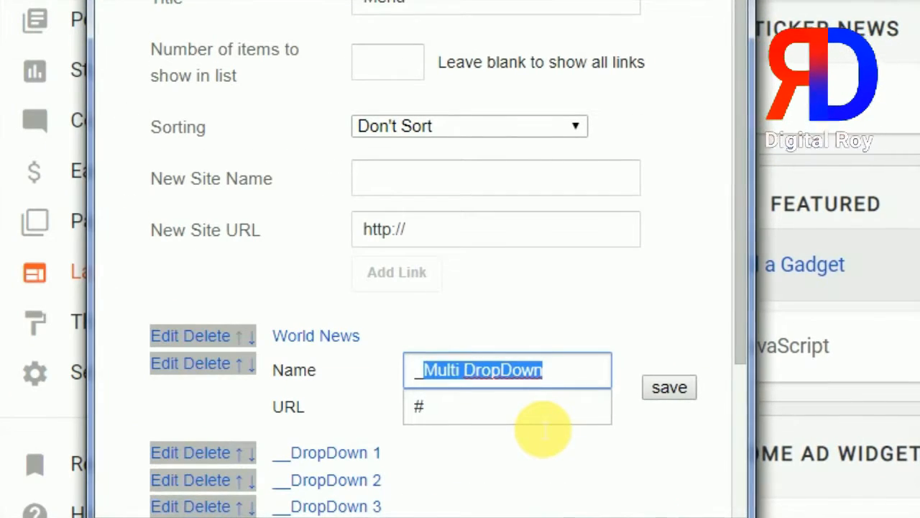
pyautogui.write('Asia')
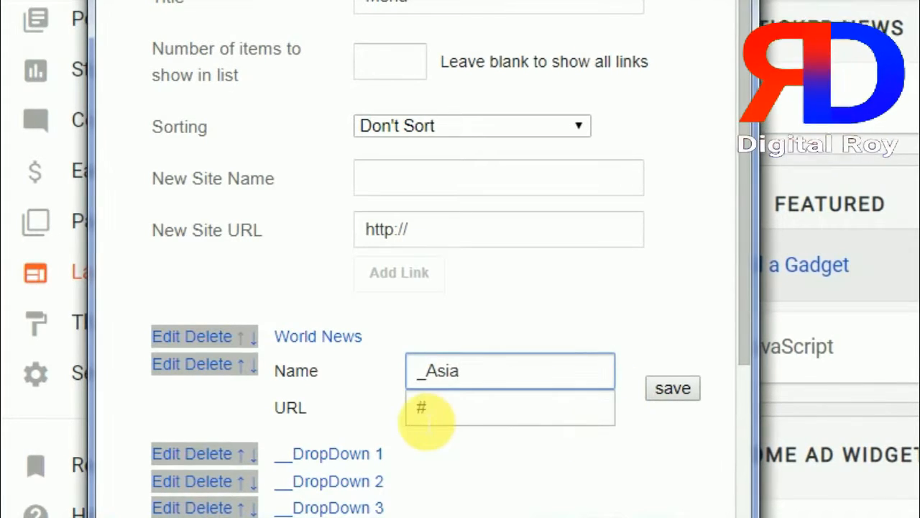
pyautogui.click(447, 415)
pyautogui.click(679, 381)
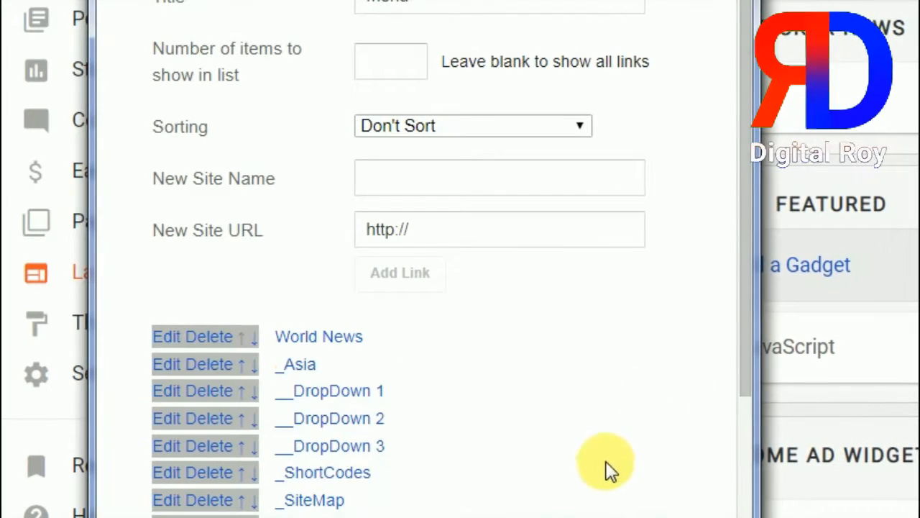
# Step: Rename the __DropDown 1 link to _Europe with a single leading underscore and save that link
pyautogui.click(186, 394)
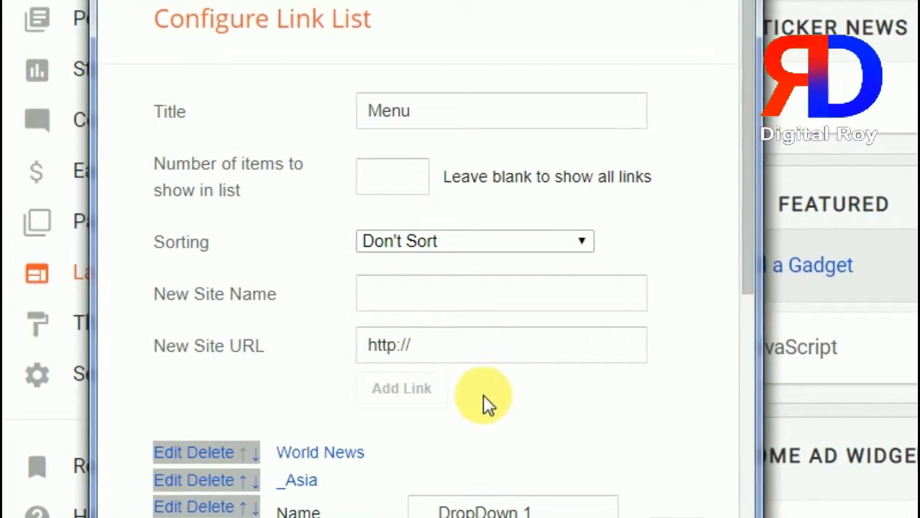
pyautogui.scroll(-5, 485, 406)
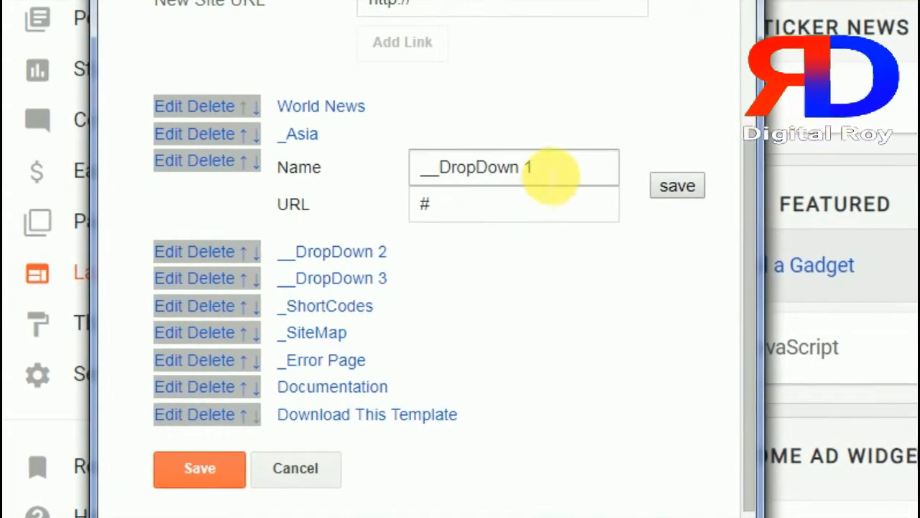
pyautogui.moveTo(553, 173); pyautogui.dragTo(440, 178)
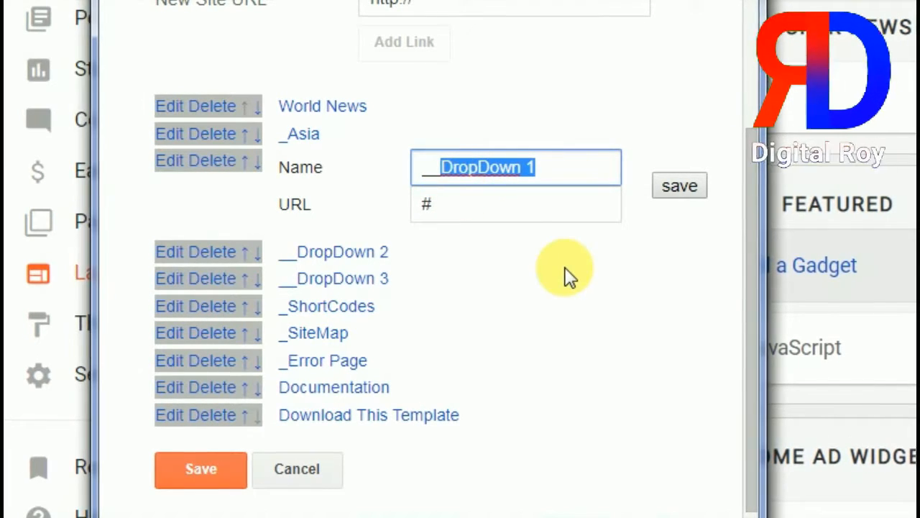
pyautogui.press('BackSpace')
pyautogui.press('BackSpace')
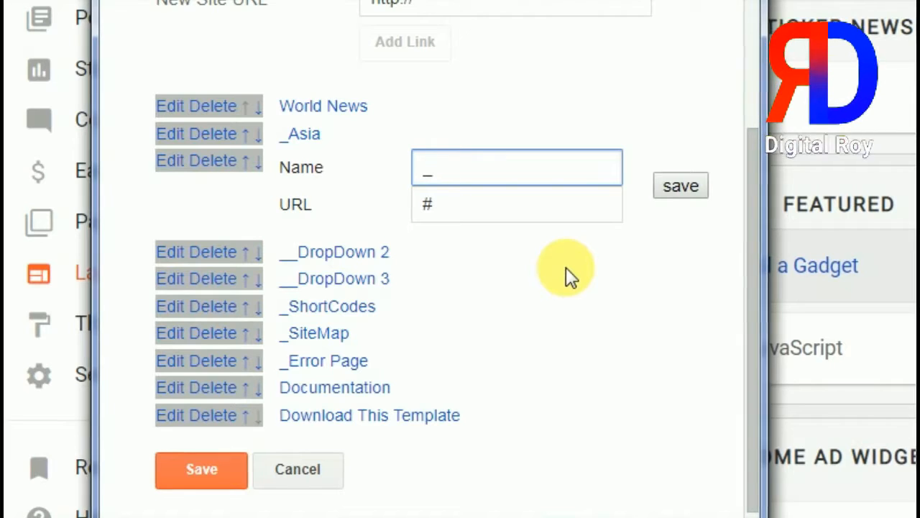
pyautogui.write('E')
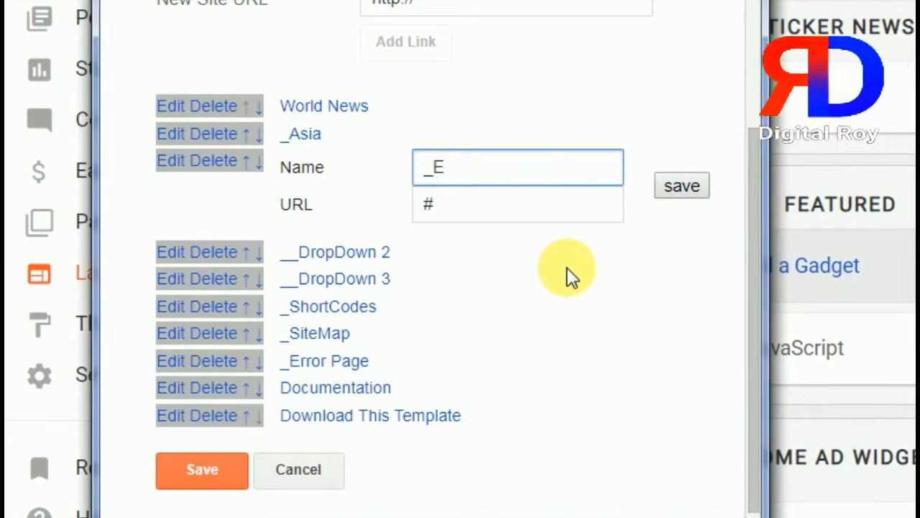
pyautogui.write('urope')
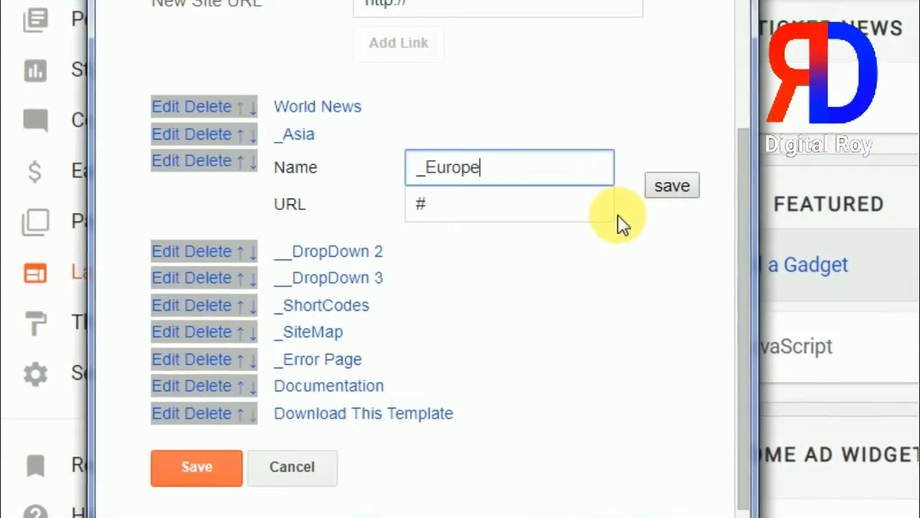
pyautogui.click(686, 189)
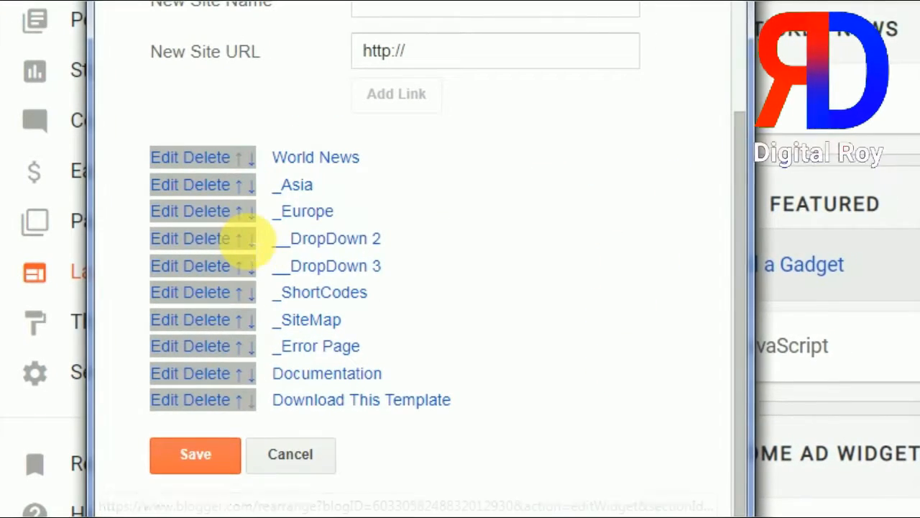
# Step: Move the __DropDown 2 link up so that it sits between _Asia and _Europe
pyautogui.scroll(3, 252, 245)
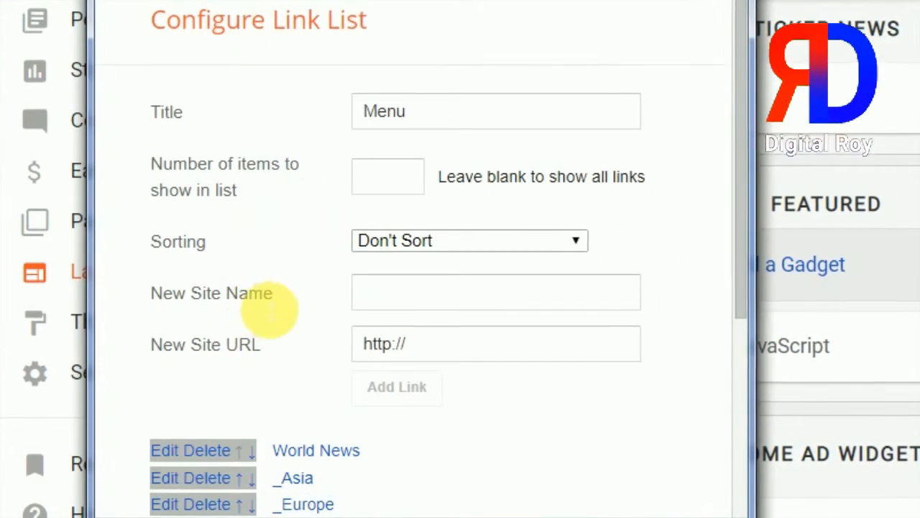
pyautogui.scroll(-4, 274, 313)
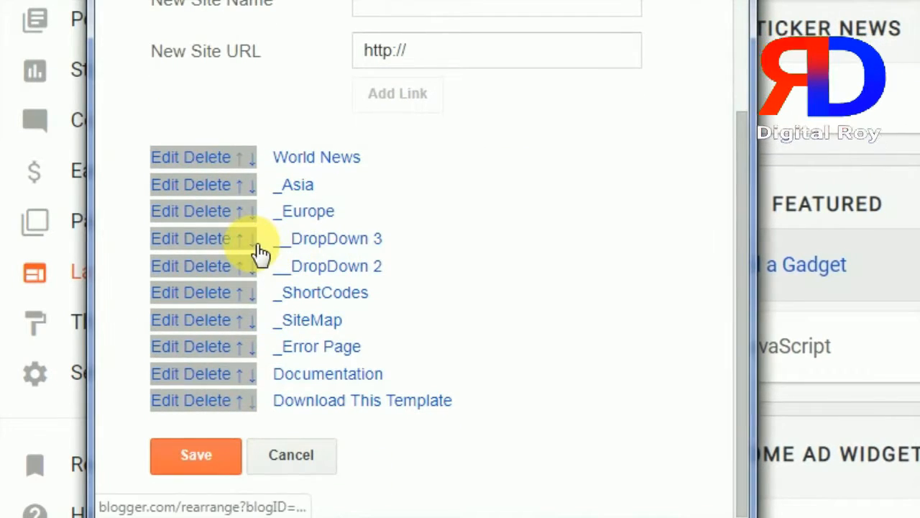
pyautogui.scroll(4, 259, 252)
pyautogui.scroll(-4, 332, 300)
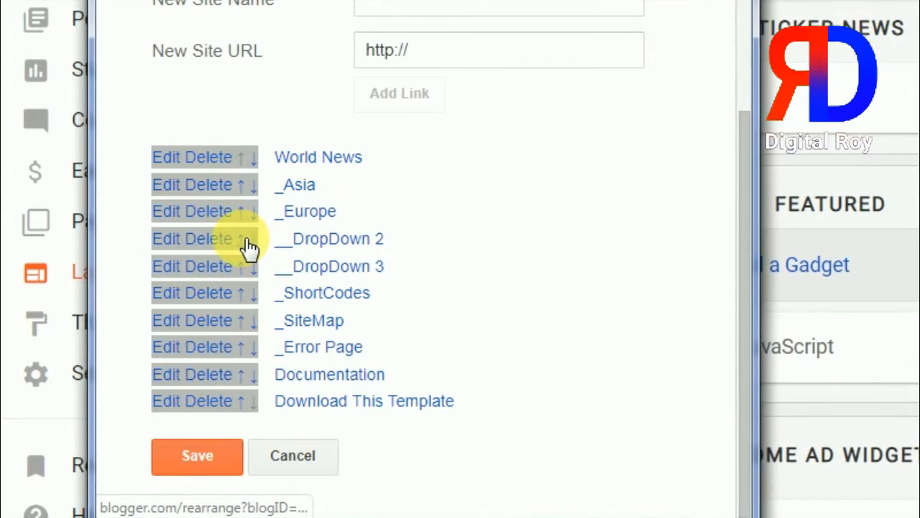
pyautogui.click(246, 240)
pyautogui.scroll(-4, 245, 252)
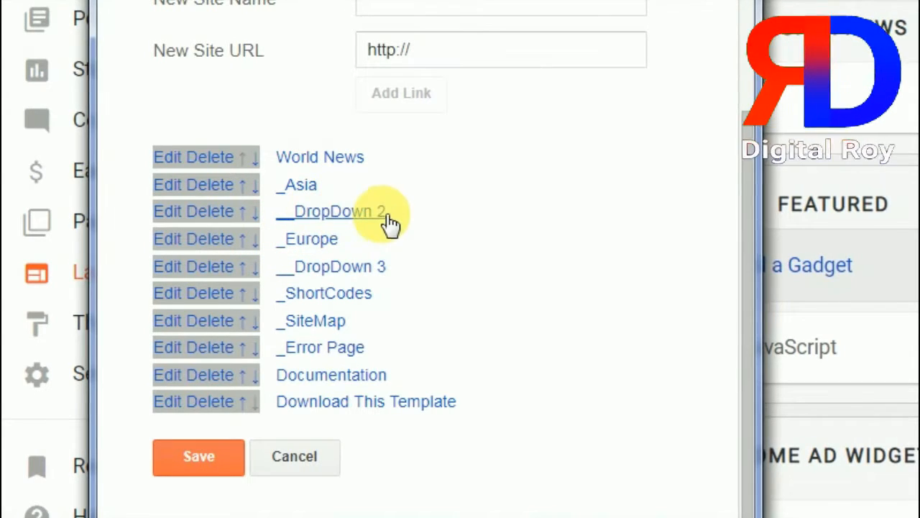
# Step: Rename the __DropDown 2 link to __India, save that link and save the whole menu link list
pyautogui.click(173, 211)
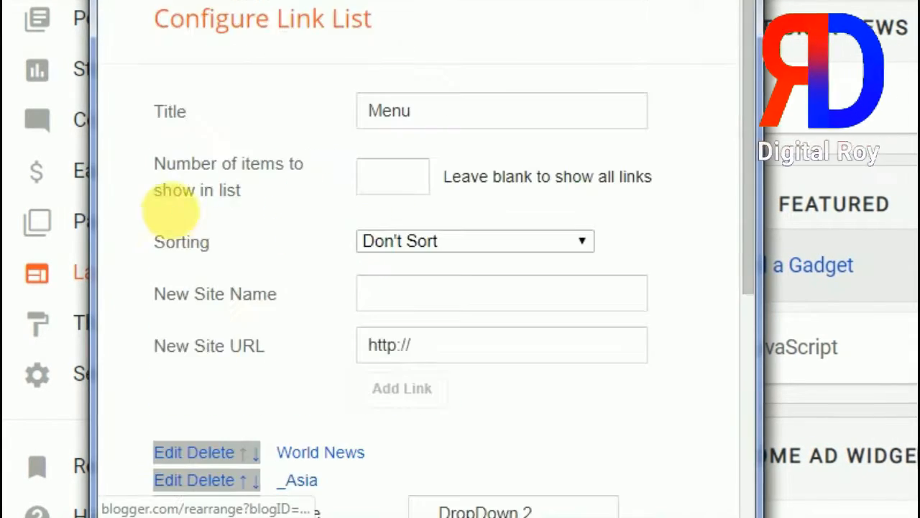
pyautogui.scroll(-5, 465, 300)
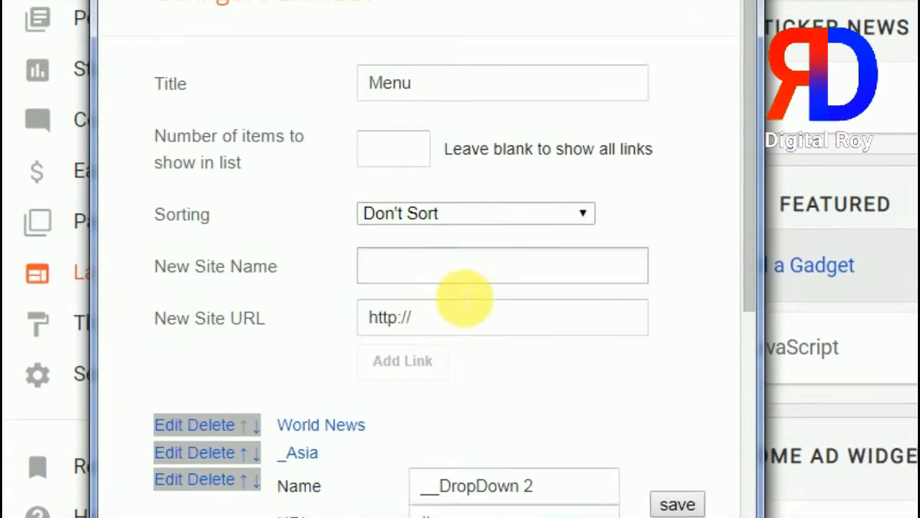
pyautogui.click(562, 183)
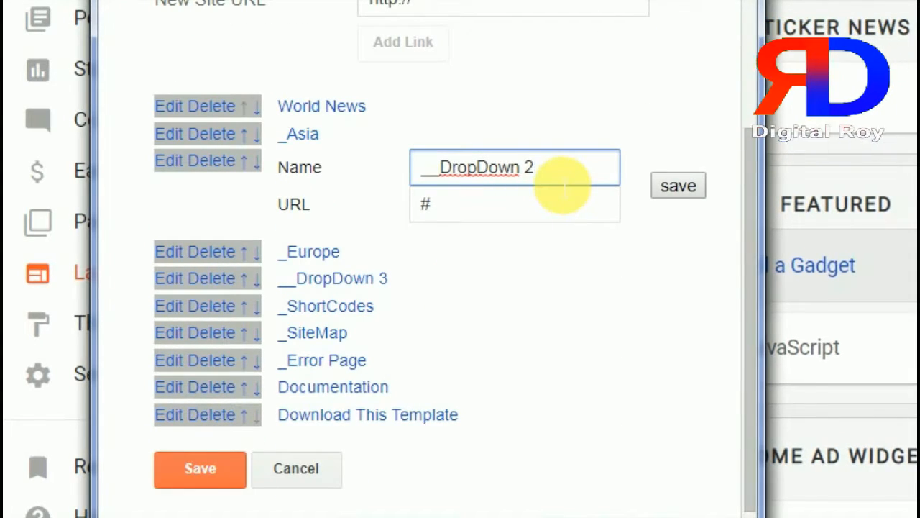
pyautogui.press('BackSpace')
pyautogui.press('BackSpace')
pyautogui.press('BackSpace')
pyautogui.press('BackSpace')
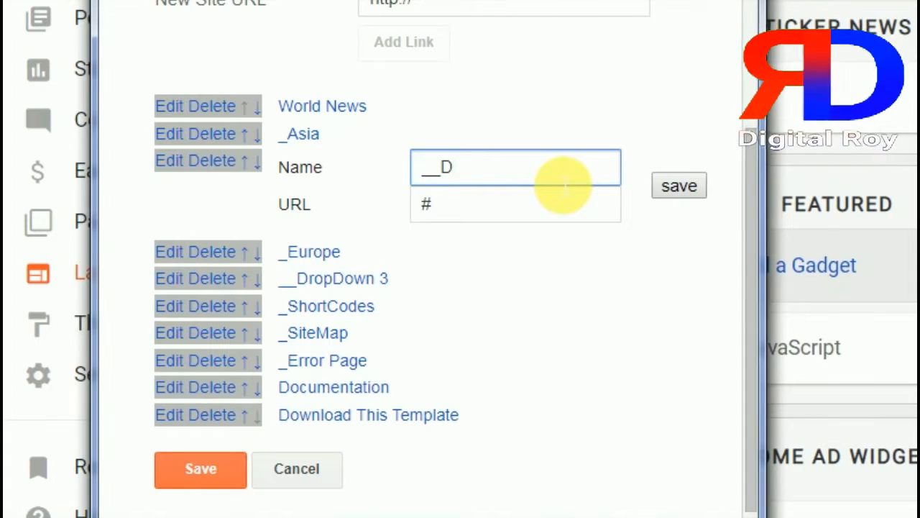
pyautogui.write('I')
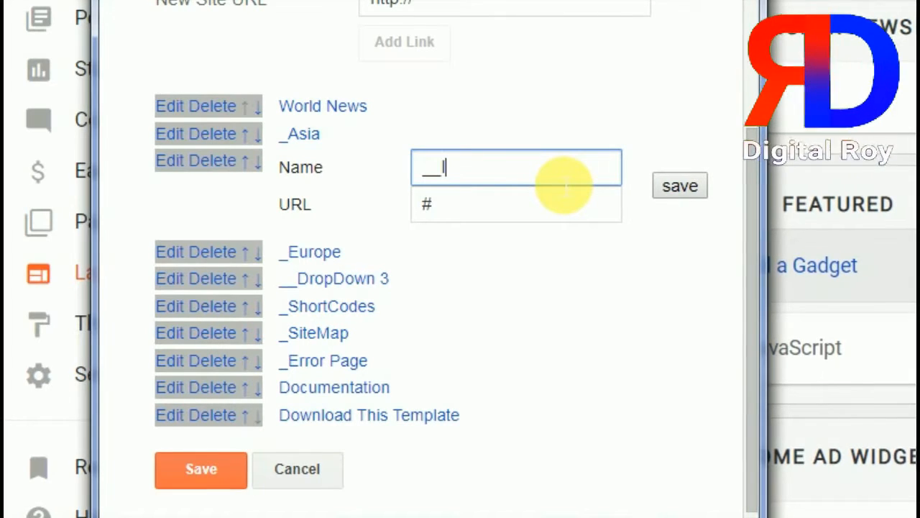
pyautogui.write('ndia')
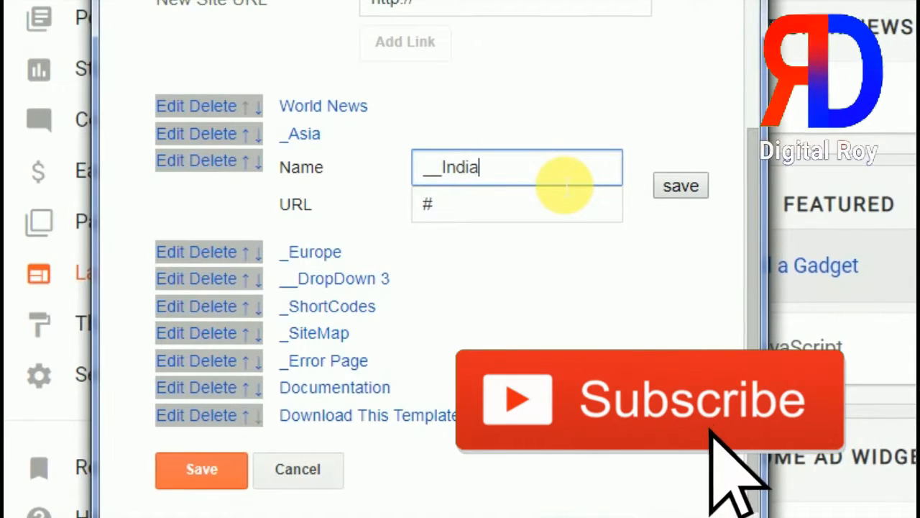
pyautogui.click(689, 186)
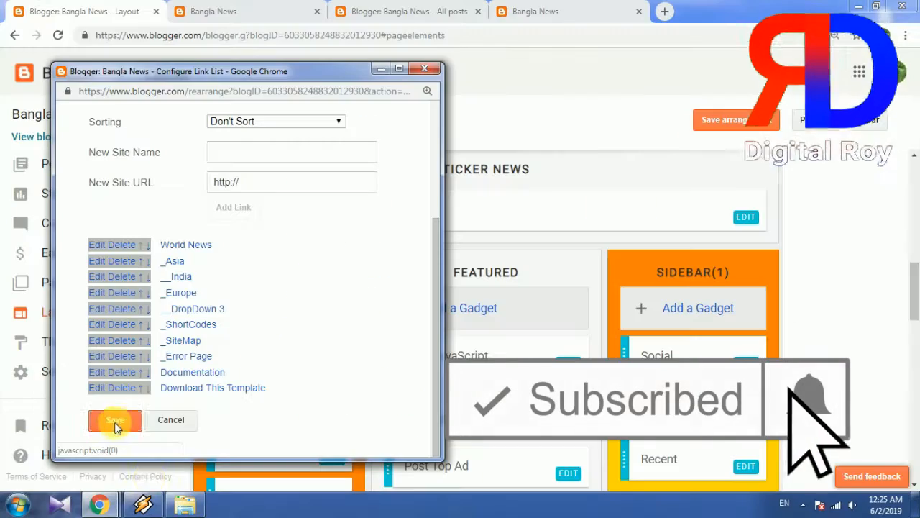
pyautogui.click(115, 426)
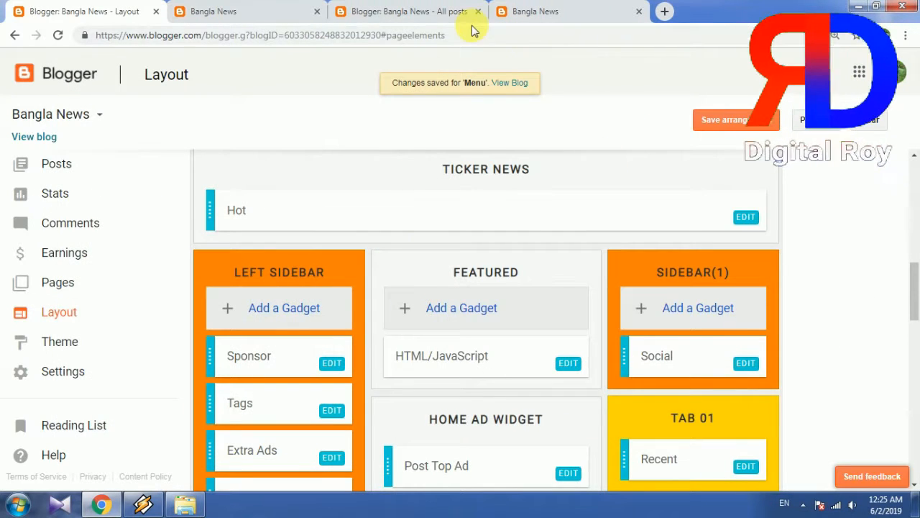
# Step: Reload the live blog and check the World News drop-down with its Asia and Europe submenus
pyautogui.click(431, 11)
pyautogui.click(563, 7)
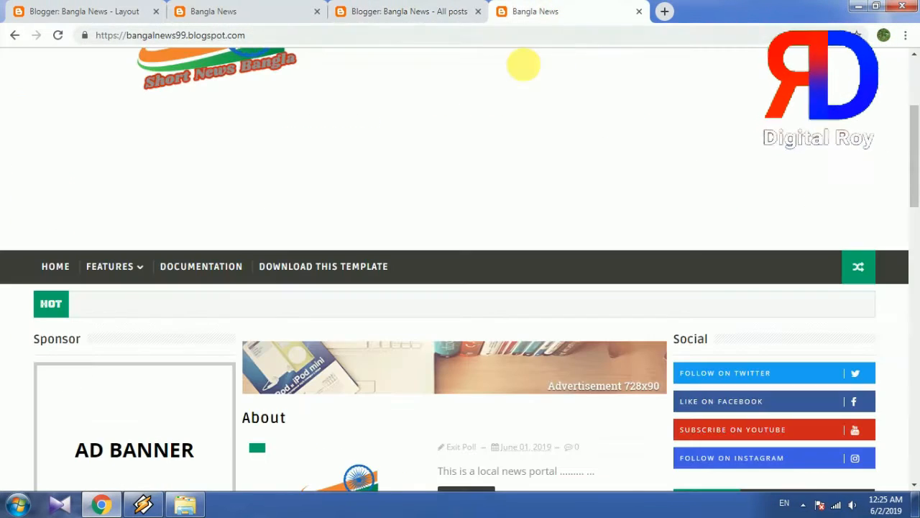
pyautogui.click(456, 41)
pyautogui.press('F5')
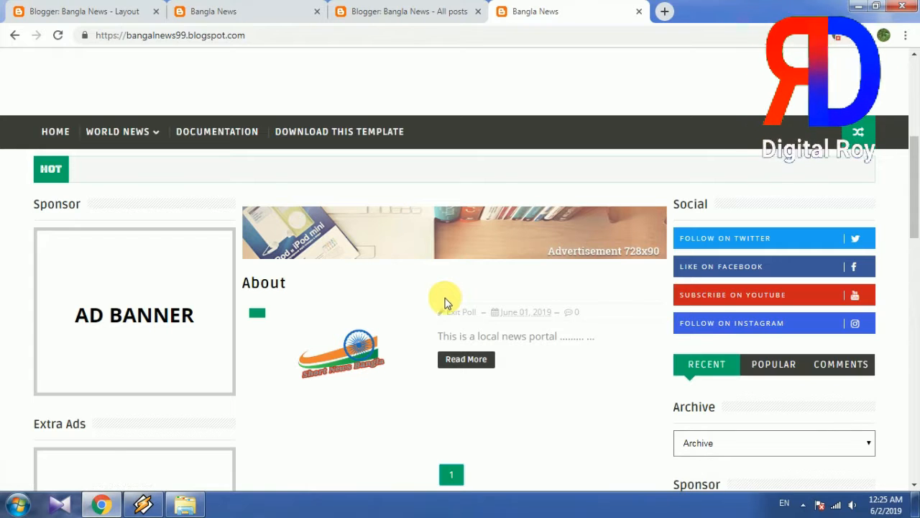
pyautogui.moveTo(144, 137)
pyautogui.moveTo(136, 162)
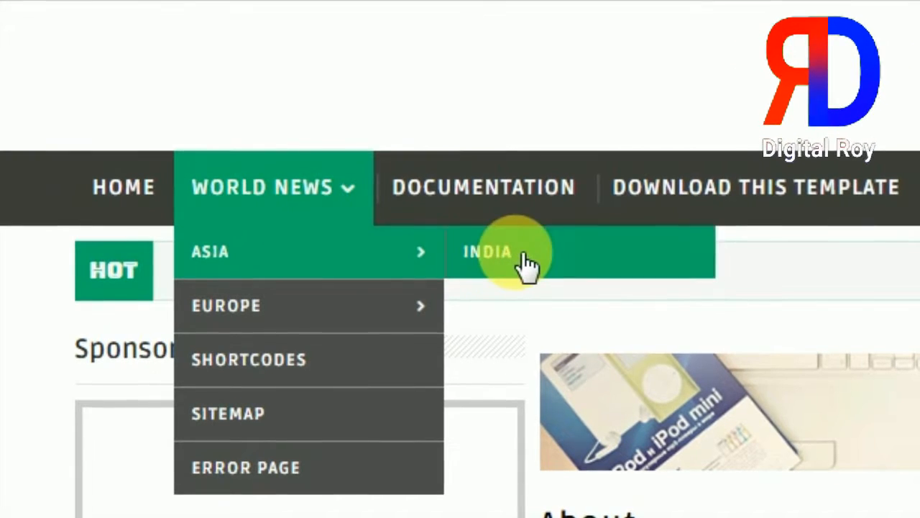
pyautogui.moveTo(316, 331)
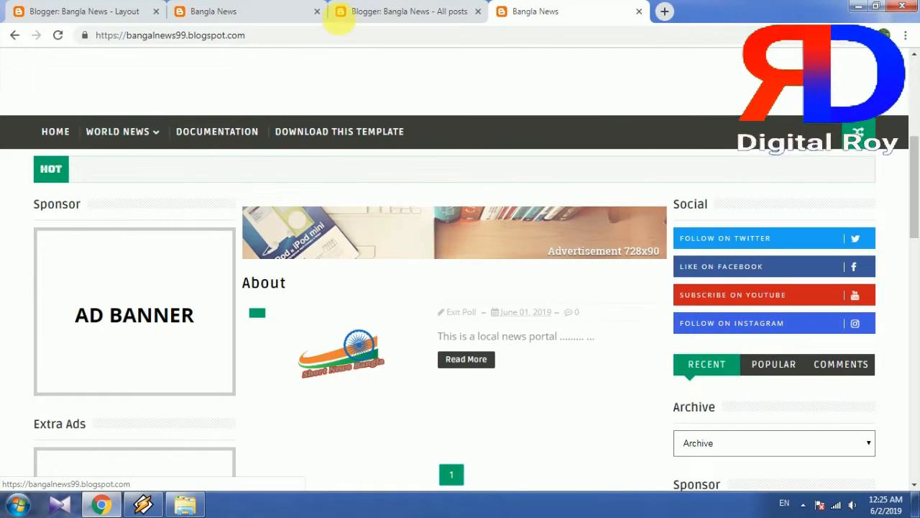
# Step: Create a new post titled Asia and open its permalink settings
pyautogui.click(376, 8)
pyautogui.click(242, 10)
pyautogui.click(362, 10)
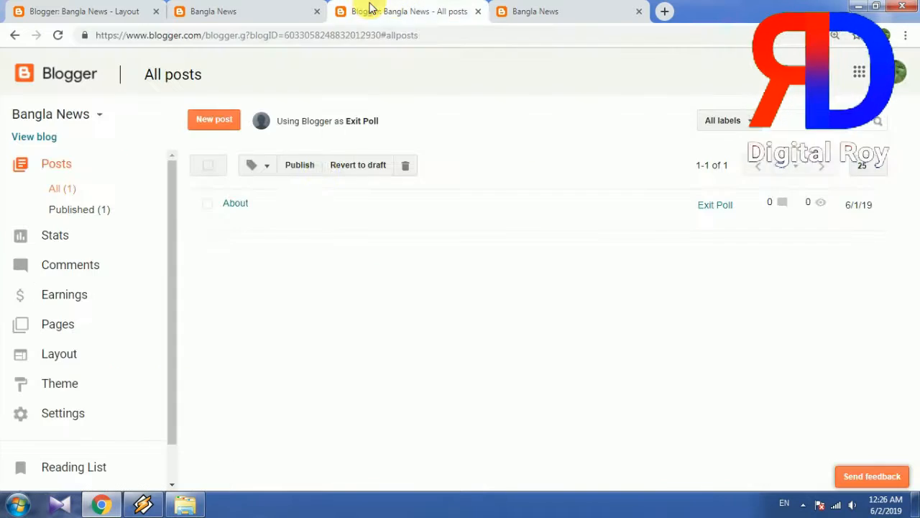
pyautogui.click(211, 118)
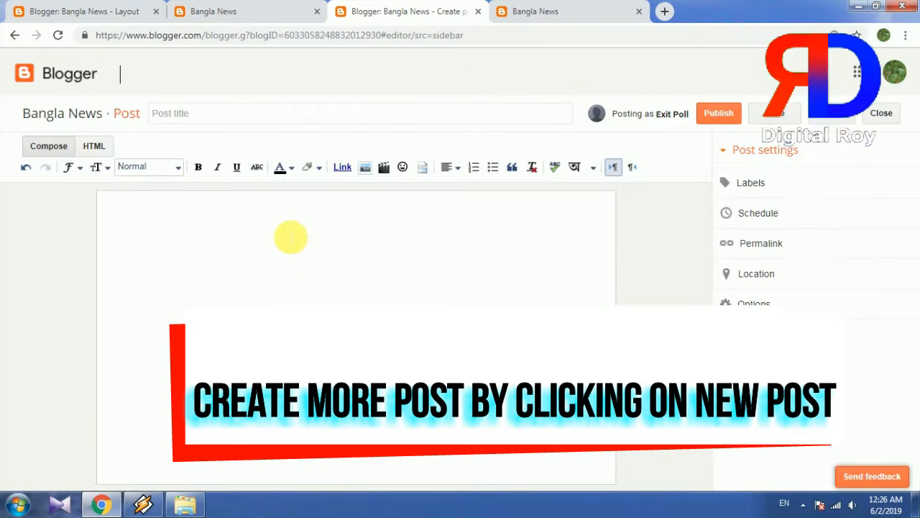
pyautogui.click(207, 115)
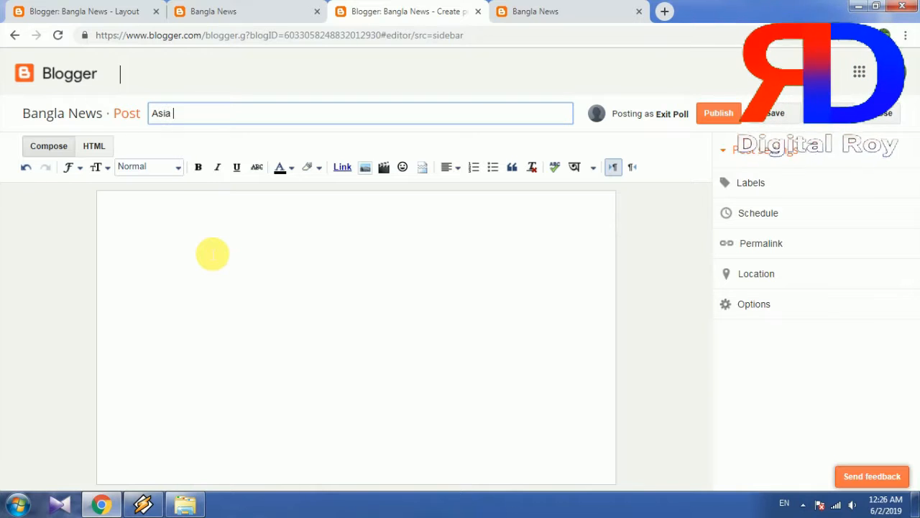
pyautogui.click(212, 254)
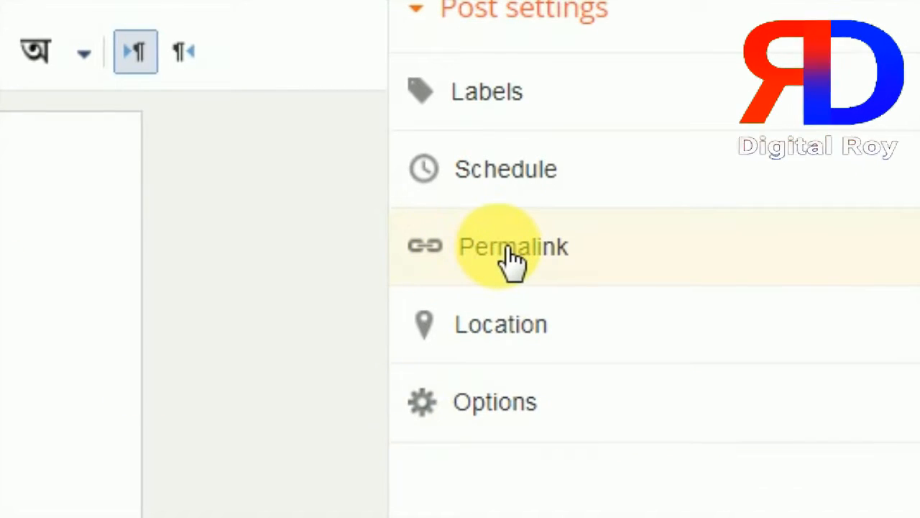
pyautogui.click(512, 252)
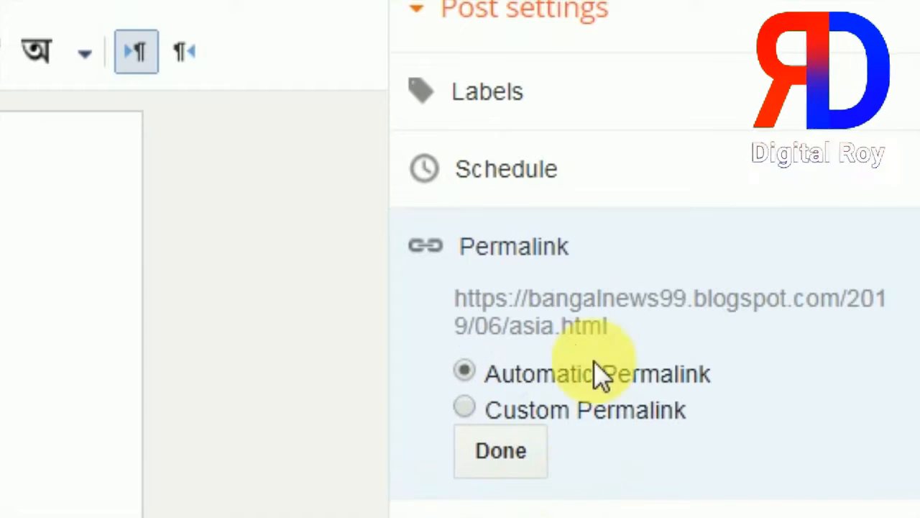
pyautogui.click(464, 408)
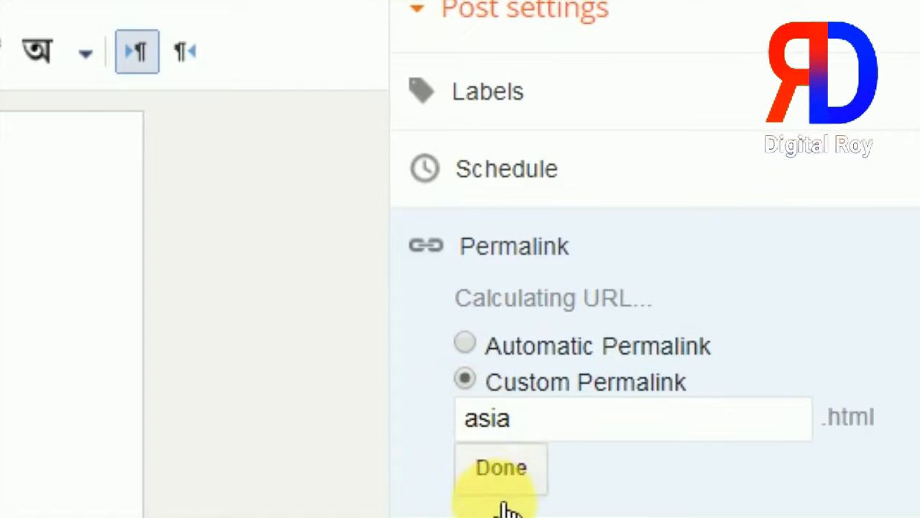
pyautogui.click(541, 444)
pyautogui.doubleClick(496, 444)
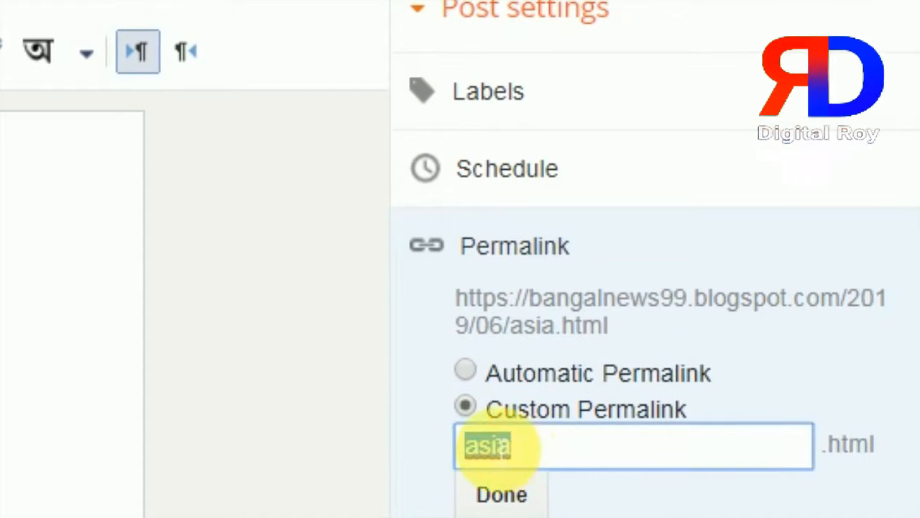
pyautogui.click(466, 371)
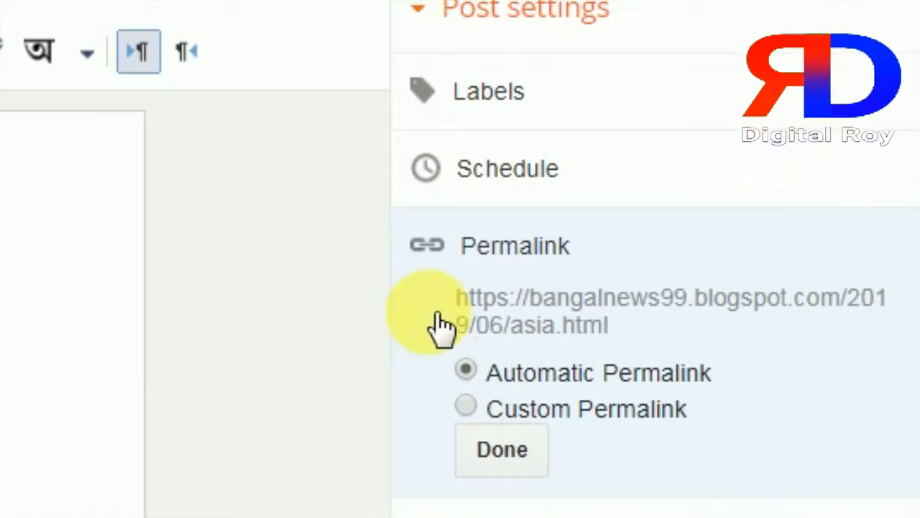
# Step: Copy the Asia post's automatic permalink, close the permalink settings, and save and publish the post
pyautogui.moveTo(456, 296); pyautogui.dragTo(575, 332)
pyautogui.rightClick(535, 306)
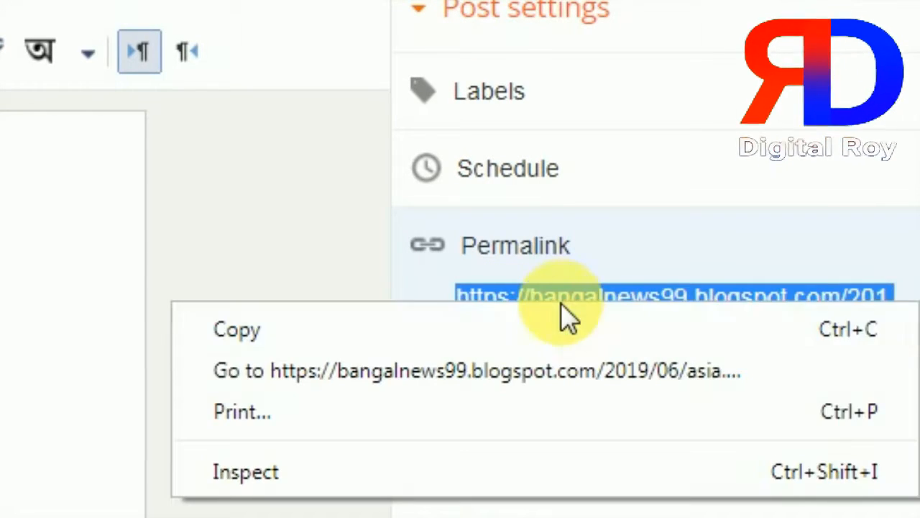
pyautogui.click(436, 329)
pyautogui.click(497, 459)
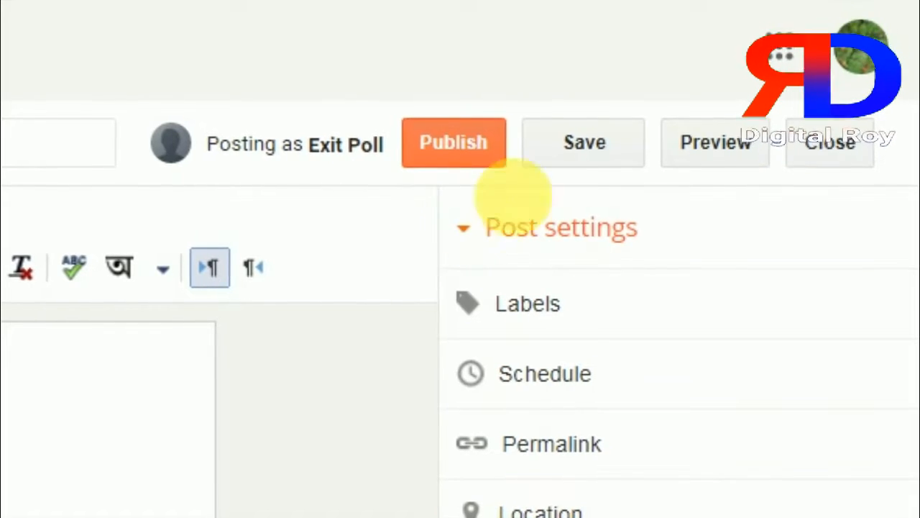
pyautogui.click(585, 149)
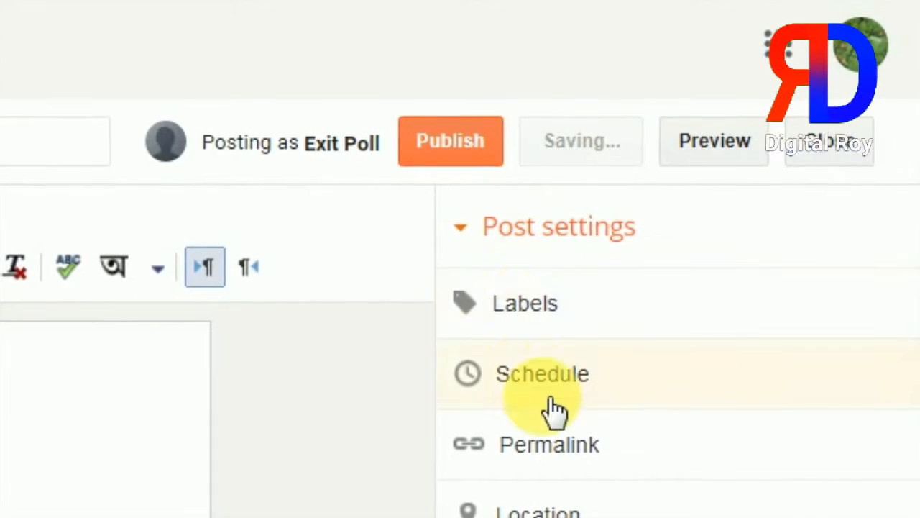
pyautogui.click(457, 155)
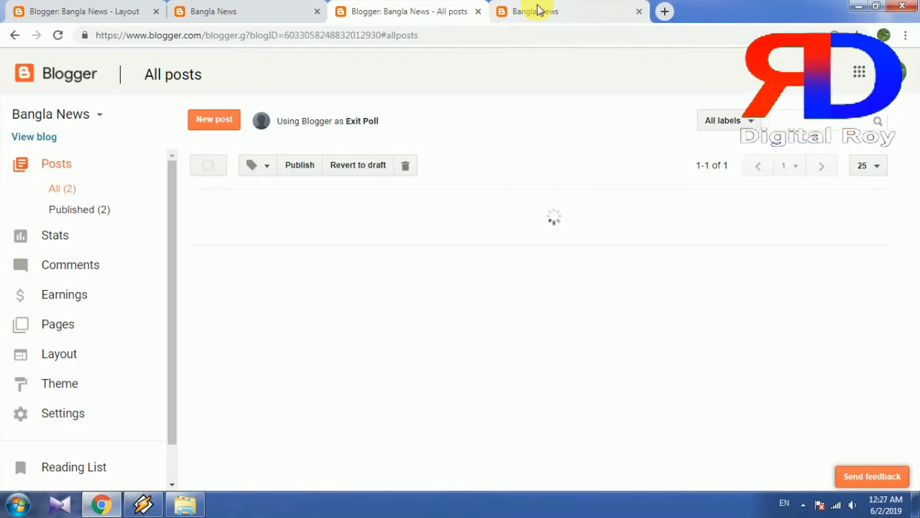
# Step: Return to the blog layout and open the Main Menu link list for editing
pyautogui.click(248, 8)
pyautogui.click(115, 11)
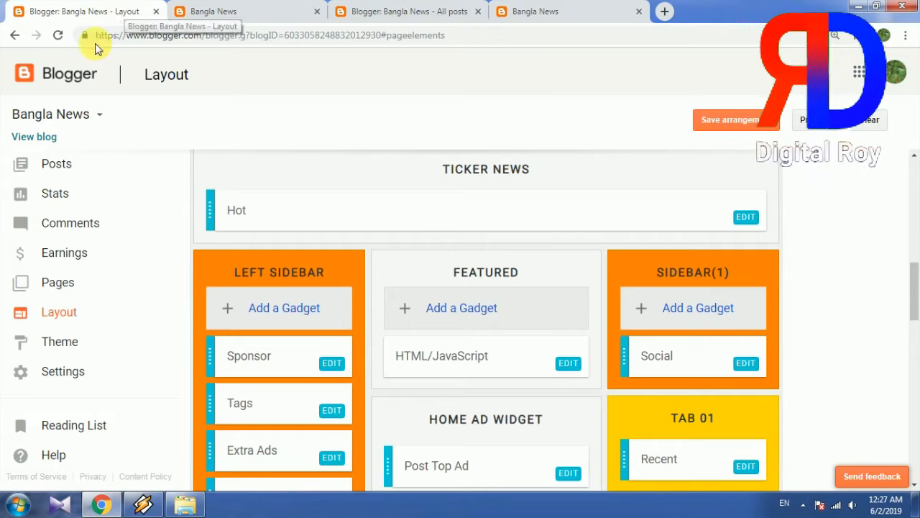
pyautogui.scroll(-3, 363, 302)
pyautogui.scroll(5, 420, 331)
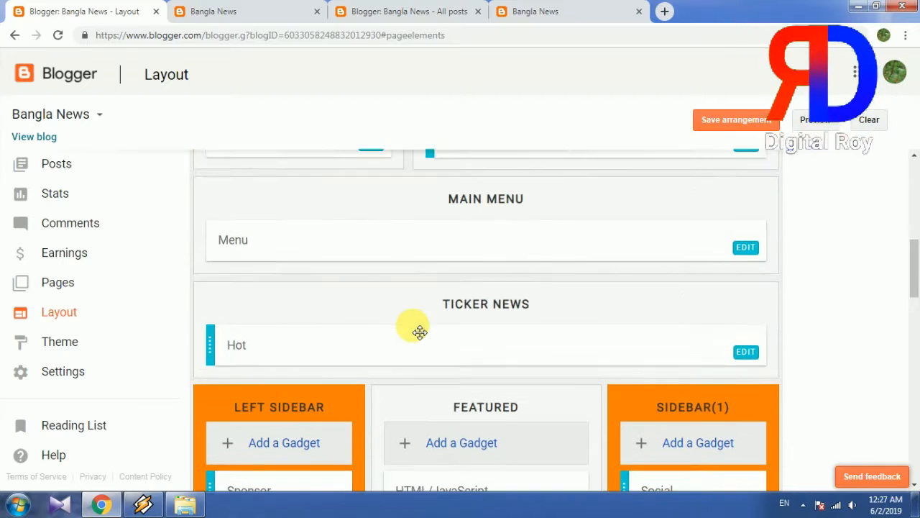
pyautogui.click(745, 247)
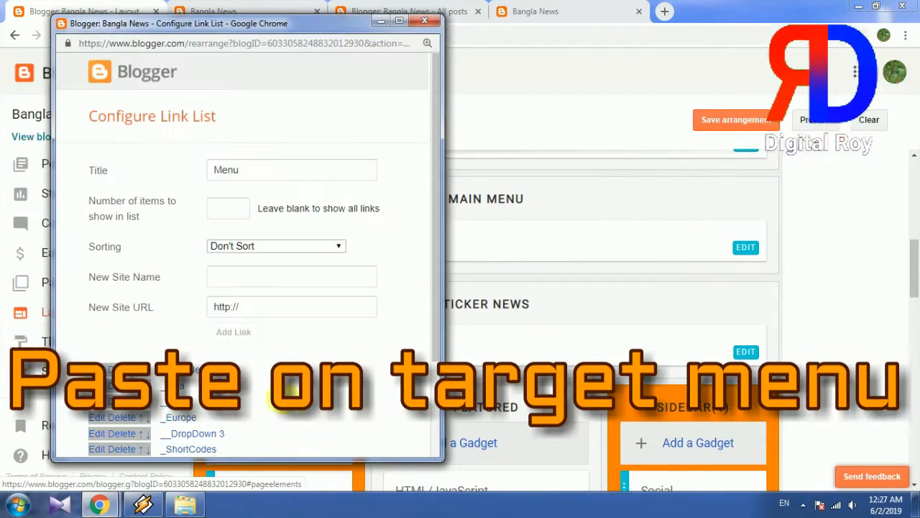
# Step: Set the _Asia link's URL to the copied Asia post permalink, save that link and save the menu link list
pyautogui.scroll(-1, 255, 397)
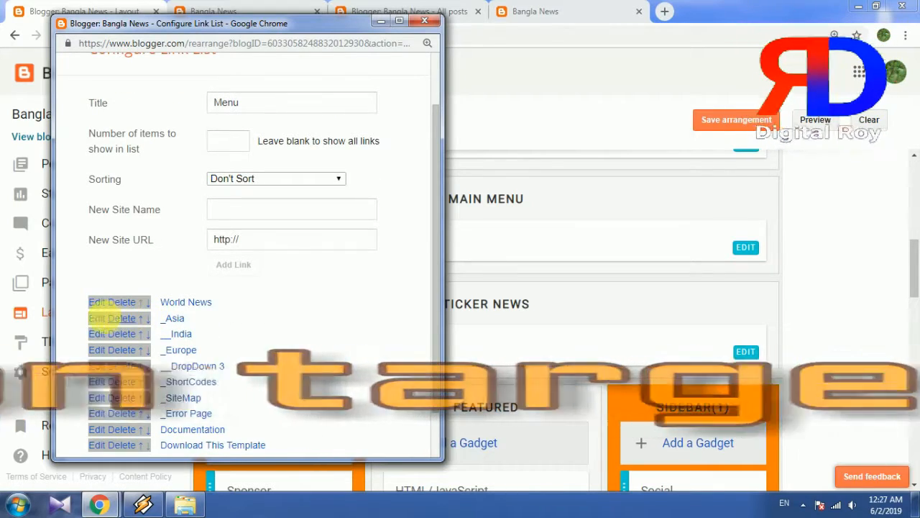
pyautogui.click(98, 318)
pyautogui.scroll(-3, 331, 299)
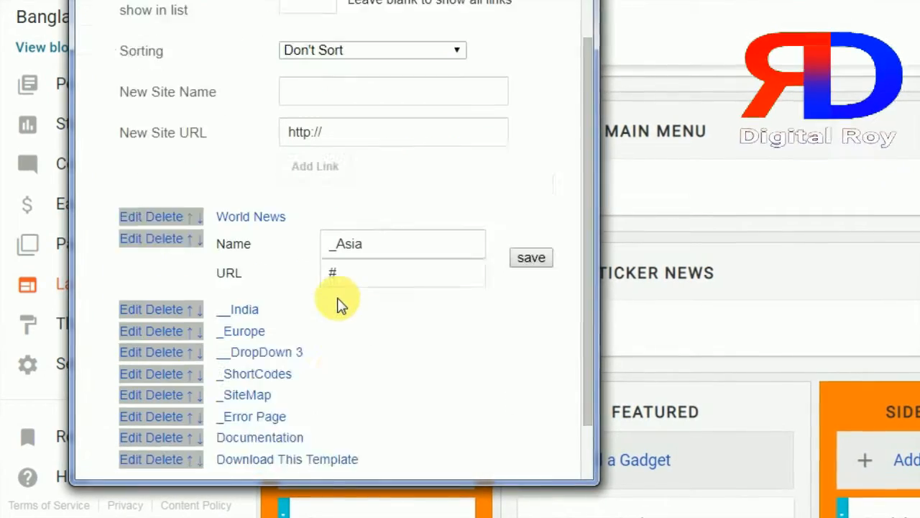
pyautogui.click(365, 212)
pyautogui.moveTo(365, 212); pyautogui.dragTo(333, 201)
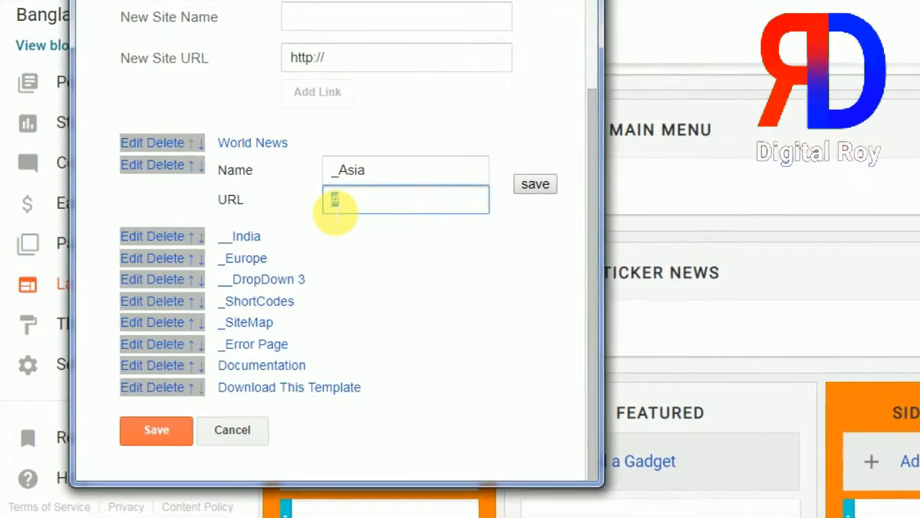
pyautogui.hotkey('ctrl', 'v')
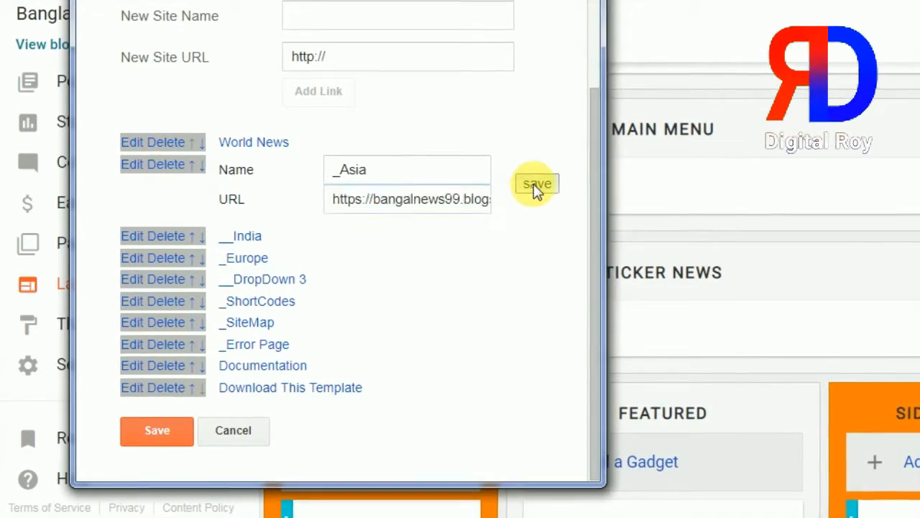
pyautogui.click(536, 186)
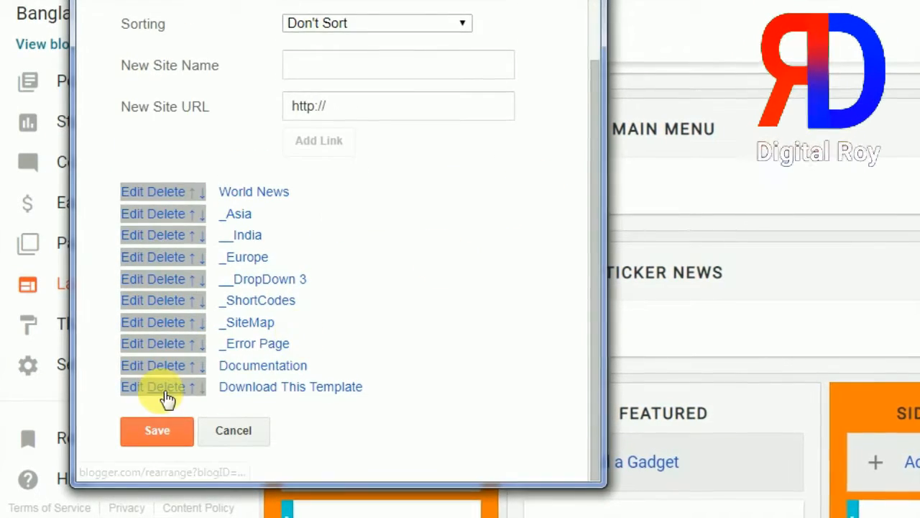
pyautogui.click(170, 437)
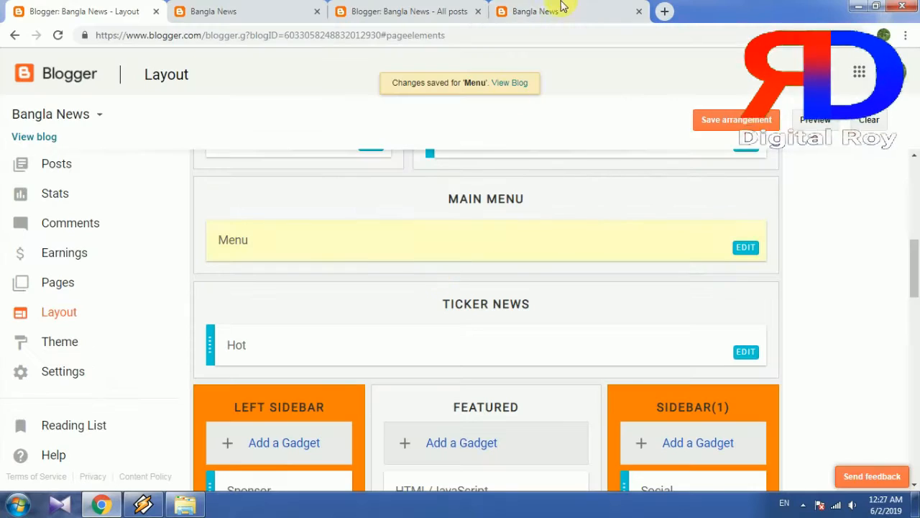
# Step: Create a new post titled India with the body text "Prime Minister Mr. Narendra Modi ......"
pyautogui.click(551, 7)
pyautogui.click(396, 7)
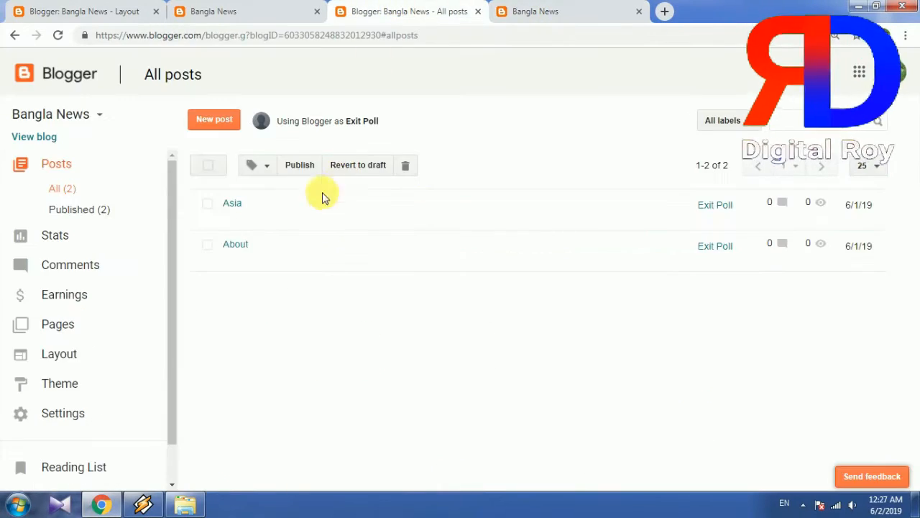
pyautogui.click(214, 120)
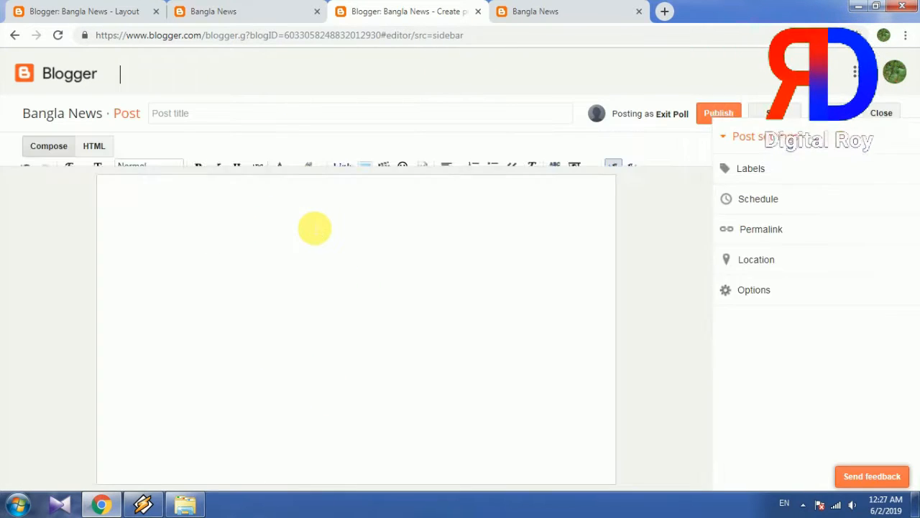
pyautogui.click(238, 115)
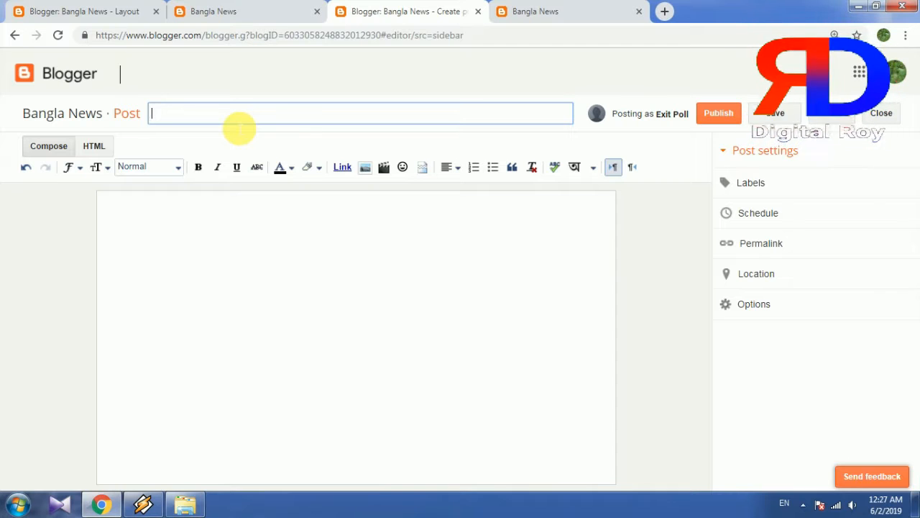
pyautogui.click(223, 231)
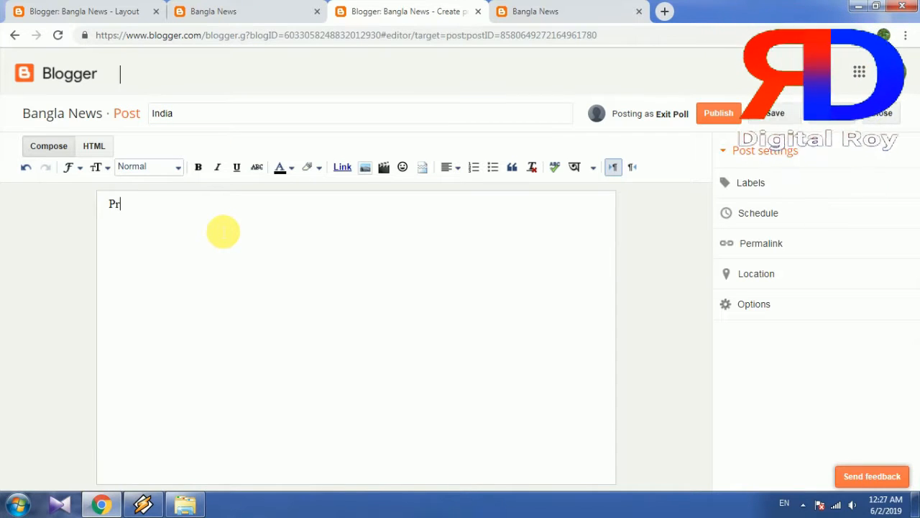
pyautogui.write('Prime Minister Mr. Narendra Modi ......')
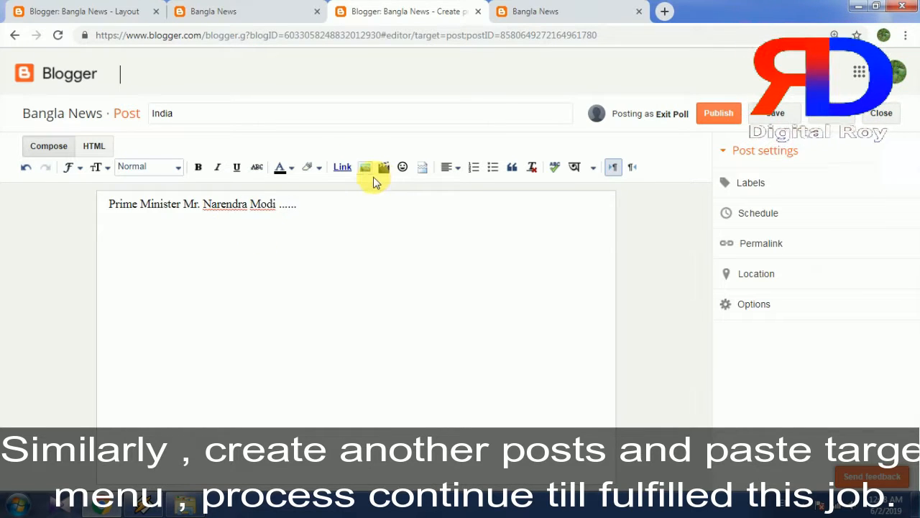
# Step: Copy the India post's automatic permalink and close the permalink settings
pyautogui.click(761, 244)
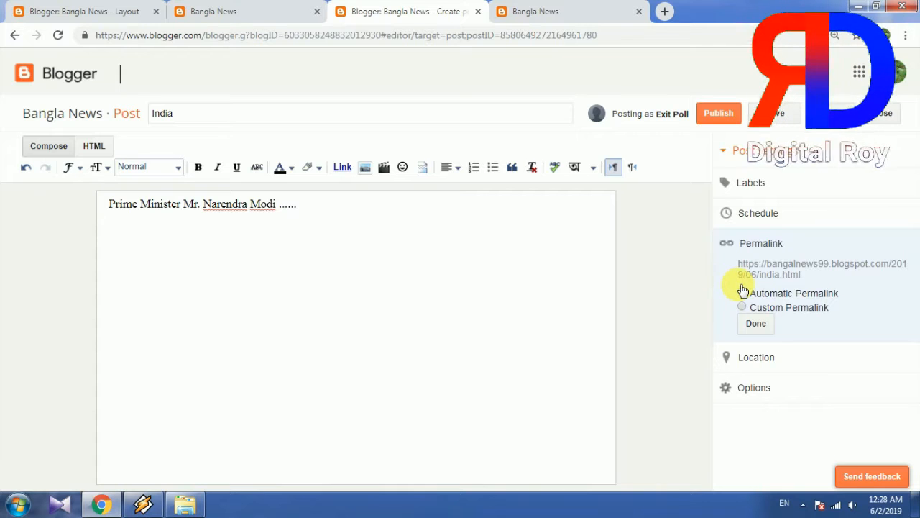
pyautogui.moveTo(739, 267); pyautogui.dragTo(809, 284)
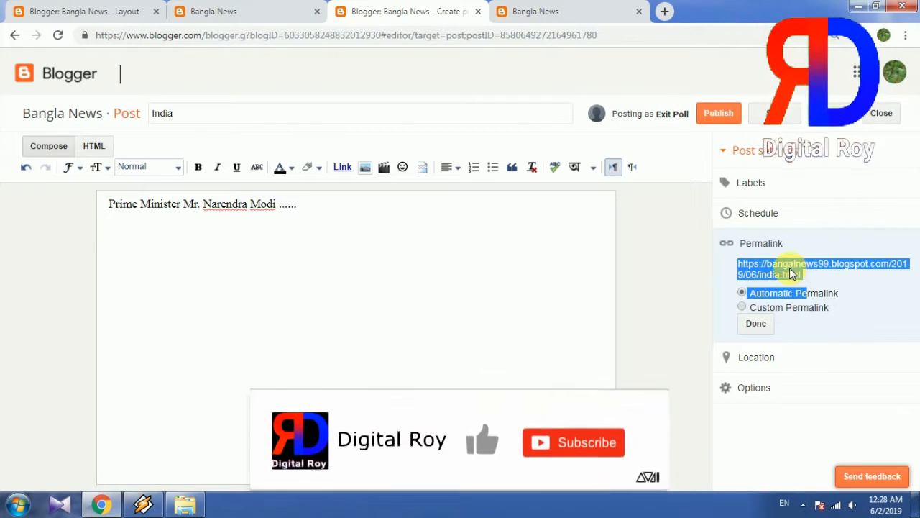
pyautogui.click(792, 270)
pyautogui.moveTo(739, 264); pyautogui.dragTo(798, 273)
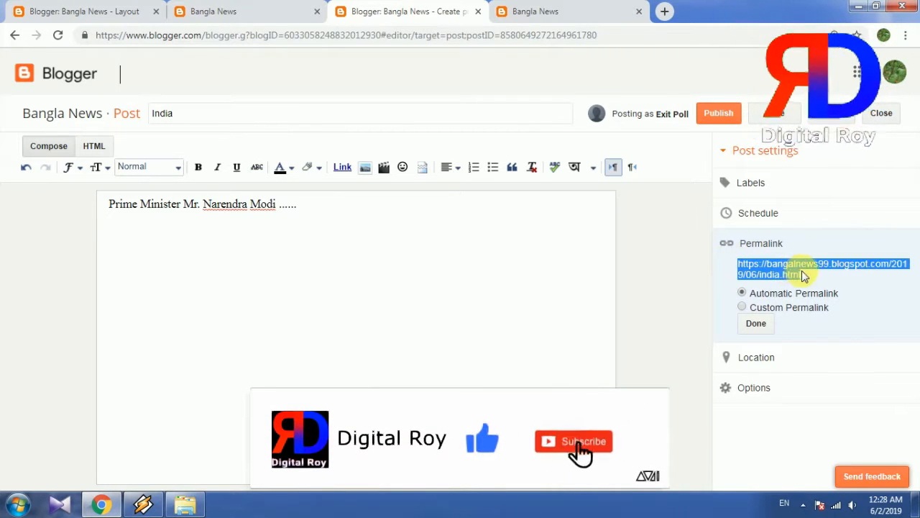
pyautogui.rightClick(785, 265)
pyautogui.click(752, 276)
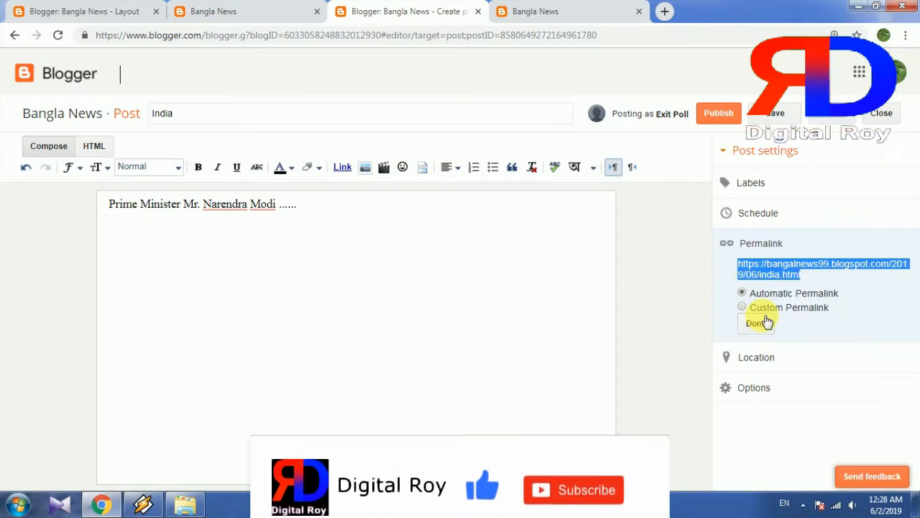
pyautogui.click(756, 324)
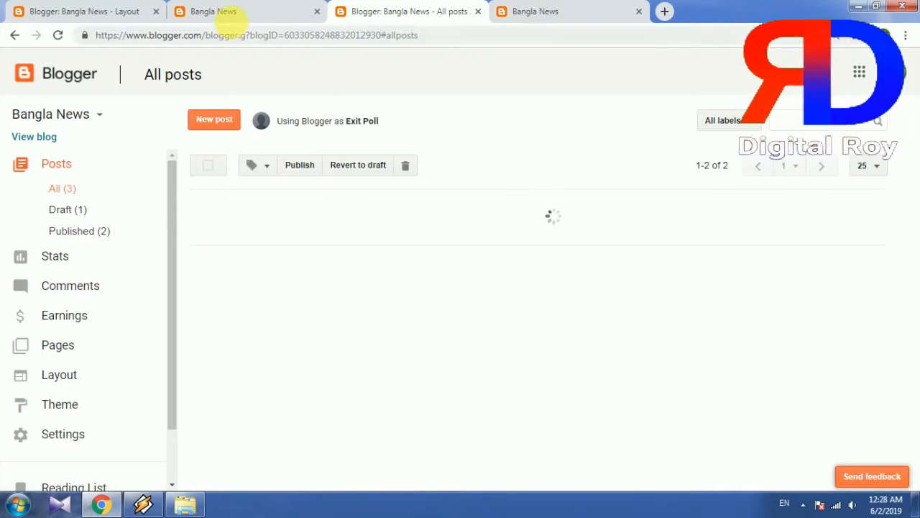
# Step: Return to the blog layout, open the Main Menu section's link list, and open the __India link for editing
pyautogui.click(123, 9)
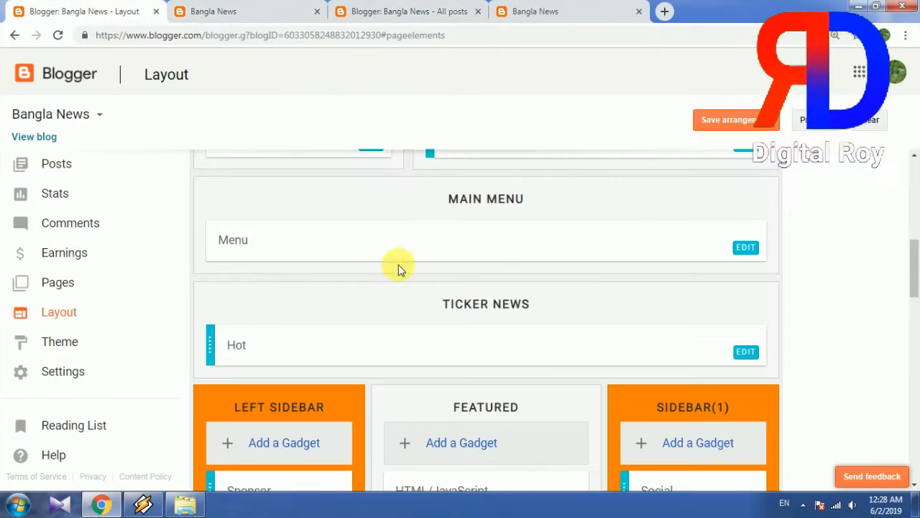
pyautogui.scroll(-4, 366, 260)
pyautogui.scroll(5, 565, 274)
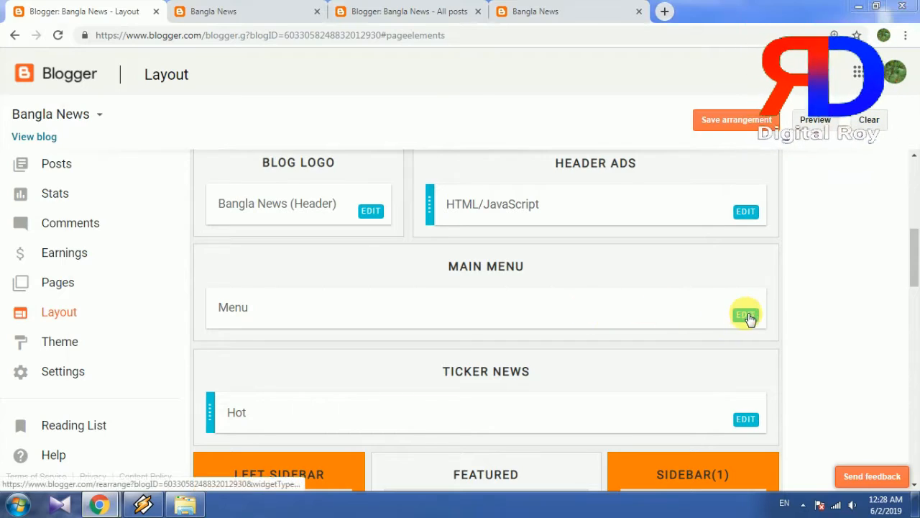
pyautogui.click(745, 315)
pyautogui.scroll(-1, 334, 288)
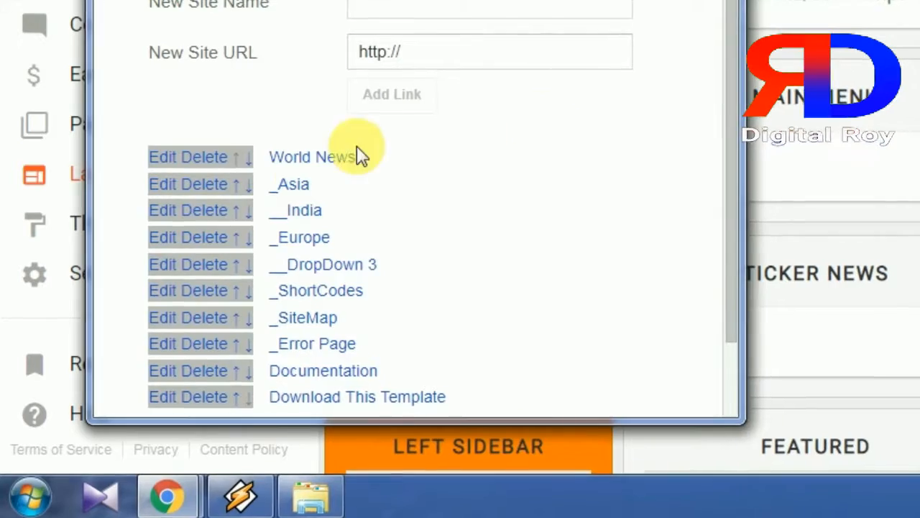
pyautogui.click(101, 332)
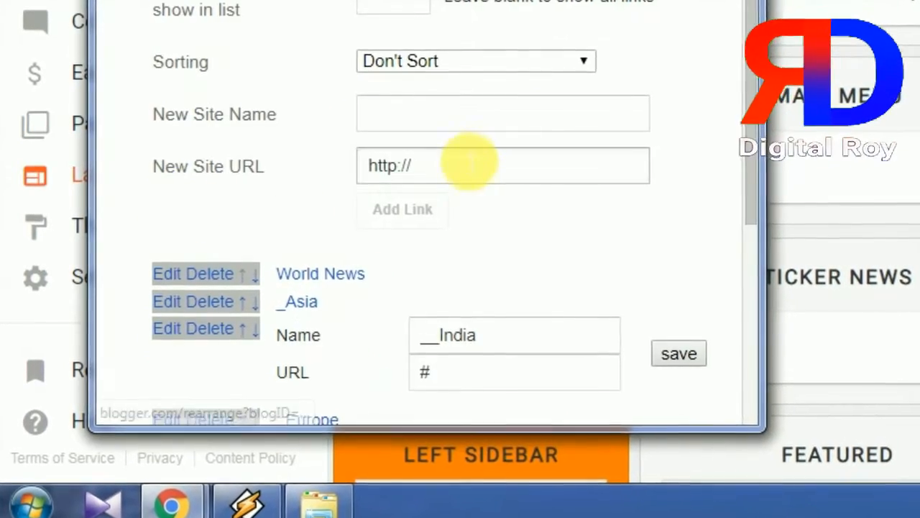
# Step: Set the __India link's URL to the copied India post permalink, then save the link and the menu list
pyautogui.scroll(-3, 463, 172)
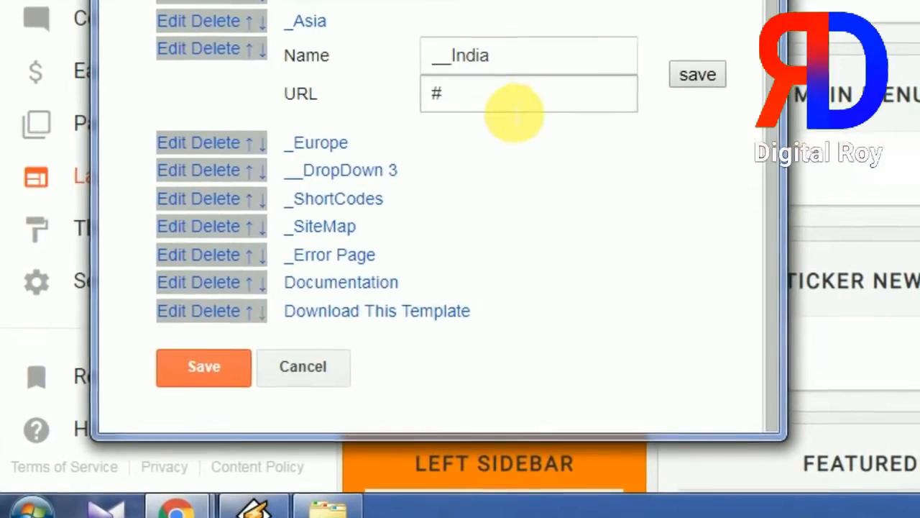
pyautogui.moveTo(508, 108); pyautogui.dragTo(407, 99)
pyautogui.rightClick(440, 107)
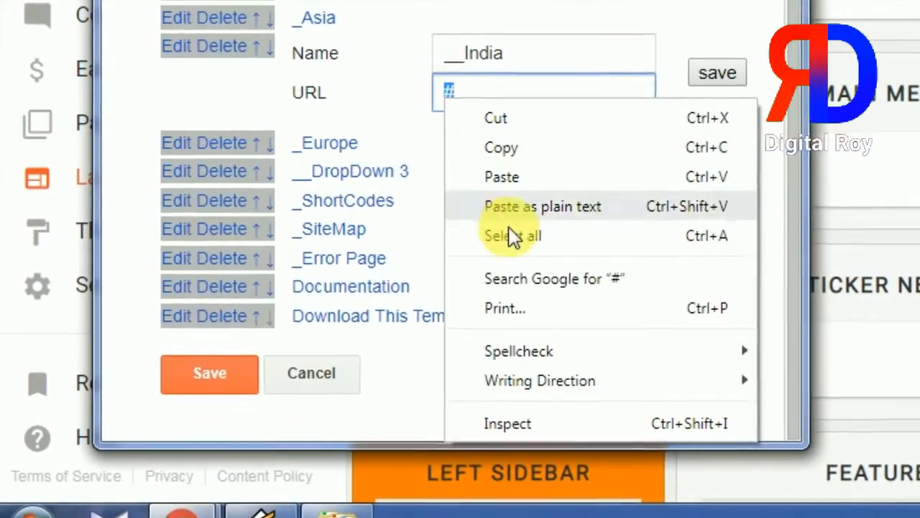
pyautogui.click(535, 182)
pyautogui.click(752, 70)
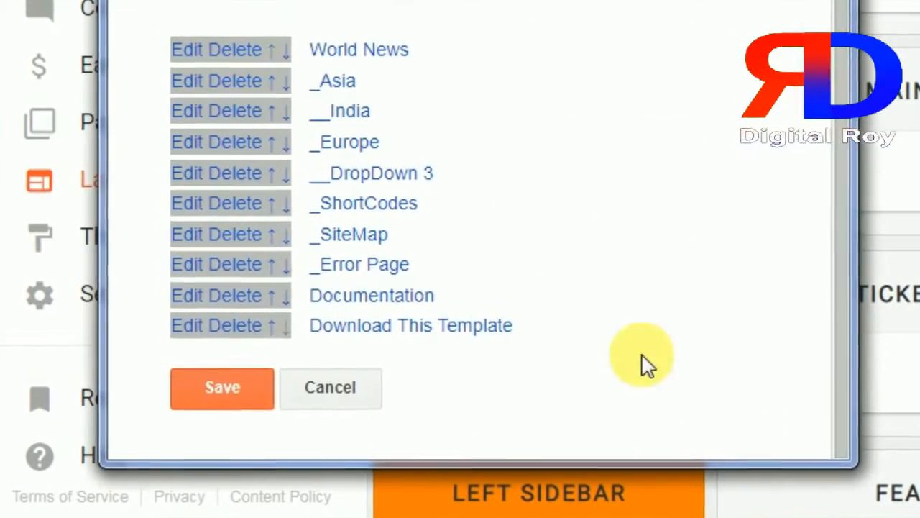
pyautogui.click(239, 394)
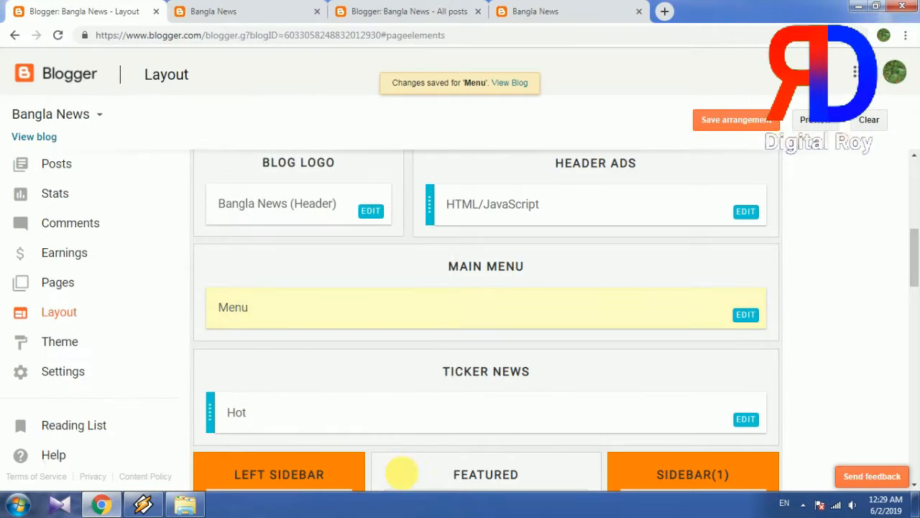
# Step: Switch to the live blog and reload its homepage at bangalnews99.blogspot.com
pyautogui.scroll(4, 471, 278)
pyautogui.click(550, 10)
pyautogui.scroll(5, 376, 140)
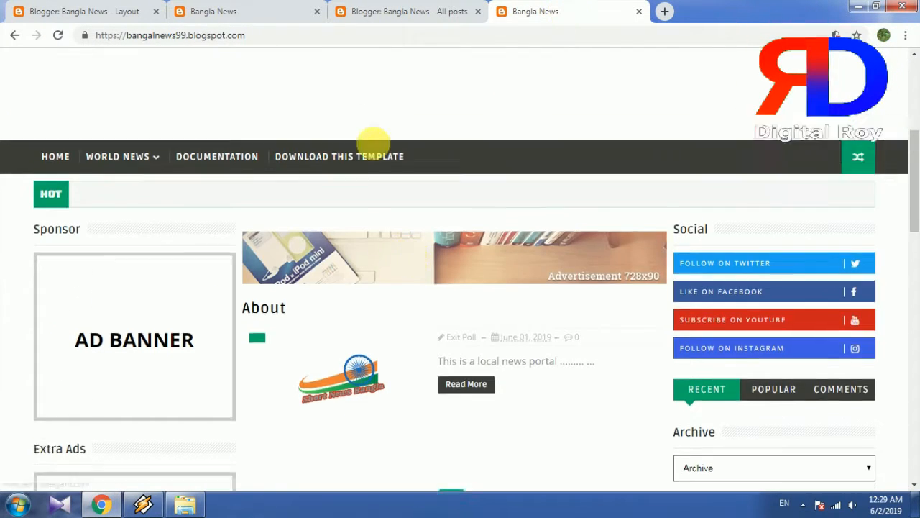
pyautogui.click(316, 40)
pyautogui.press('Return')
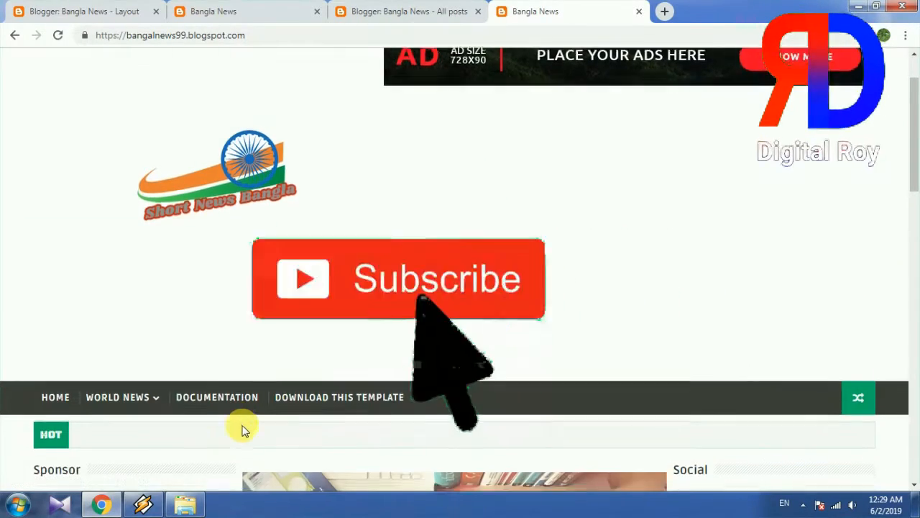
# Step: Look through the homepage's post listings from India down to About, including the page's lower sections
pyautogui.scroll(-5, 244, 429)
pyautogui.scroll(-2, 242, 428)
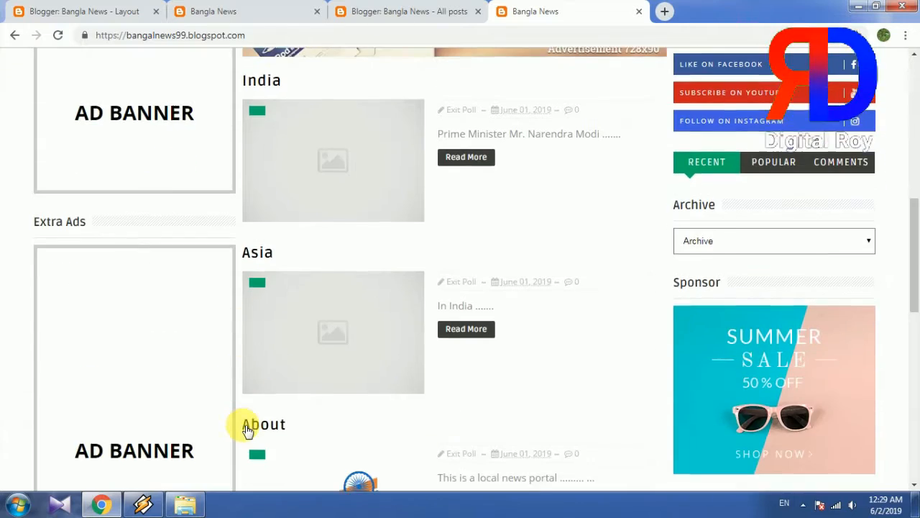
pyautogui.scroll(5, 243, 428)
pyautogui.scroll(2, 244, 429)
pyautogui.scroll(-4, 242, 429)
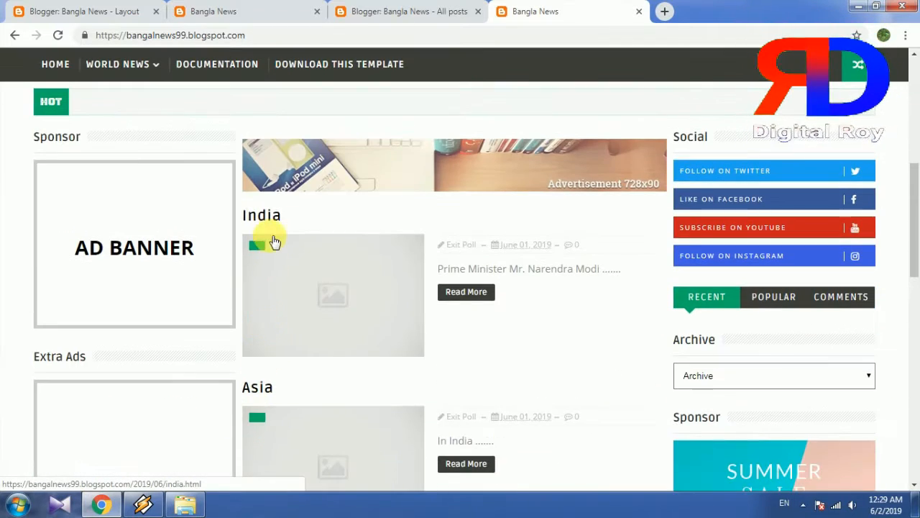
pyautogui.scroll(-3, 283, 402)
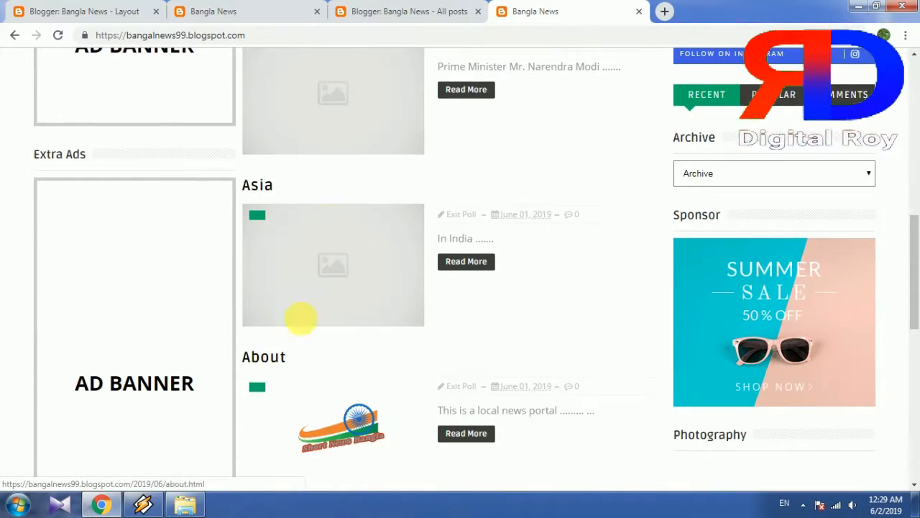
pyautogui.scroll(-2, 329, 343)
pyautogui.scroll(-2, 333, 359)
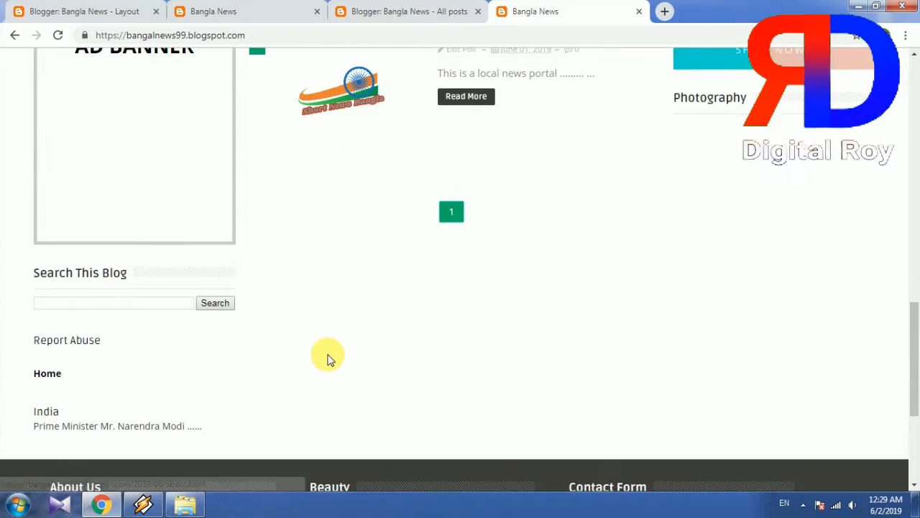
pyautogui.scroll(11, 333, 359)
pyautogui.scroll(2, 144, 350)
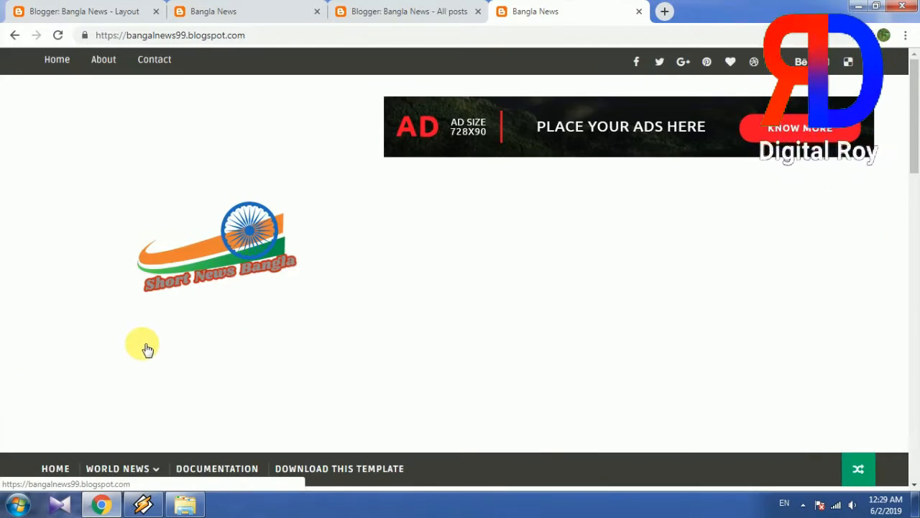
# Step: Test the India entry under World News in the blog's menu and view the post it opens
pyautogui.scroll(-2, 129, 364)
pyautogui.scroll(-3, 251, 247)
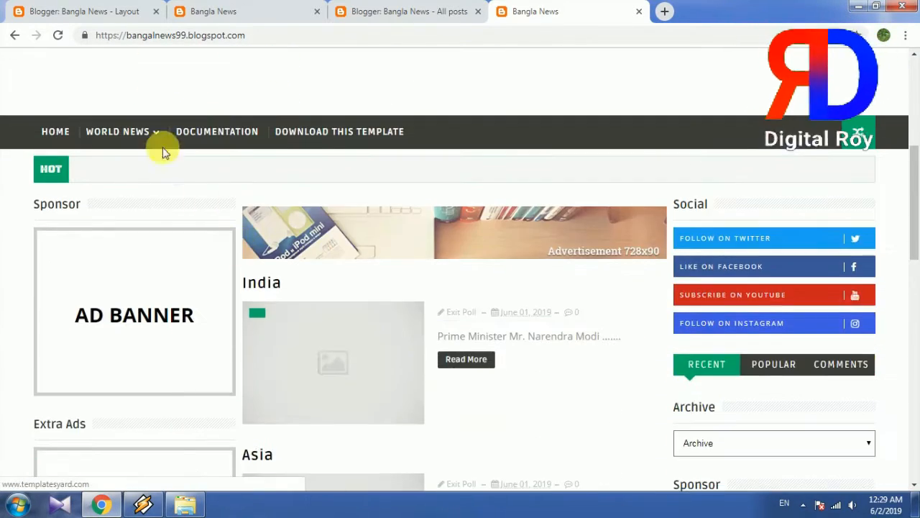
pyautogui.moveTo(160, 134)
pyautogui.moveTo(140, 176)
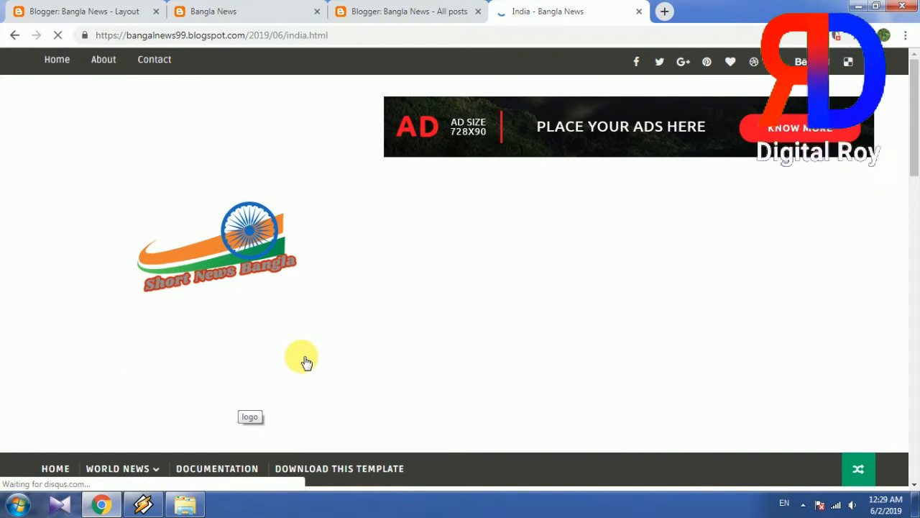
pyautogui.scroll(-5, 301, 359)
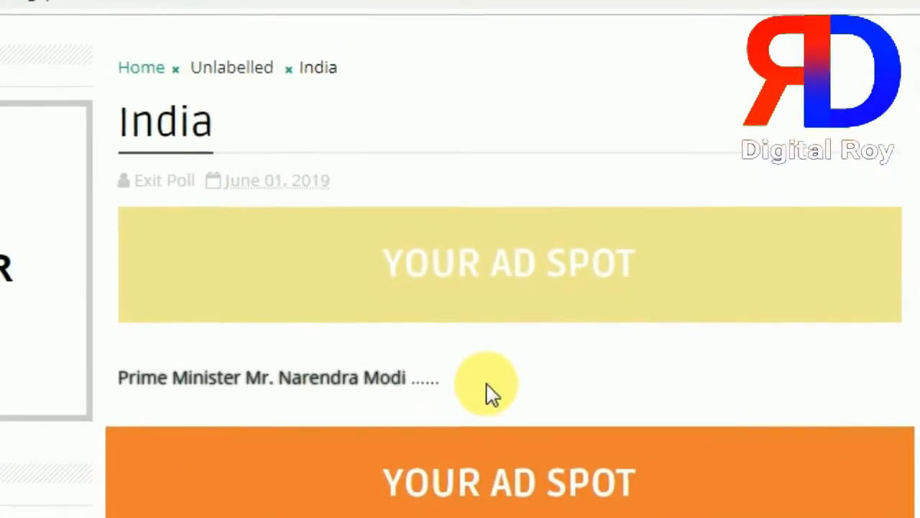
pyautogui.scroll(-4, 494, 407)
pyautogui.scroll(10, 442, 245)
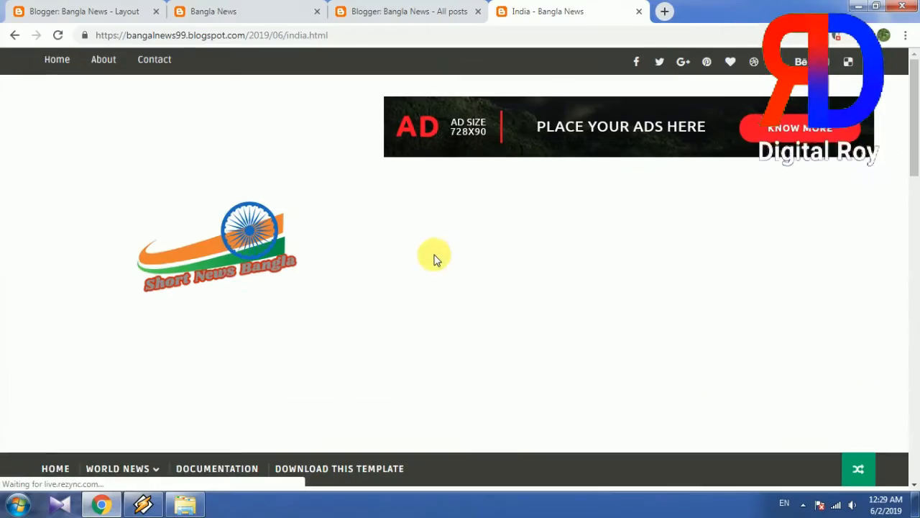
pyautogui.click(77, 10)
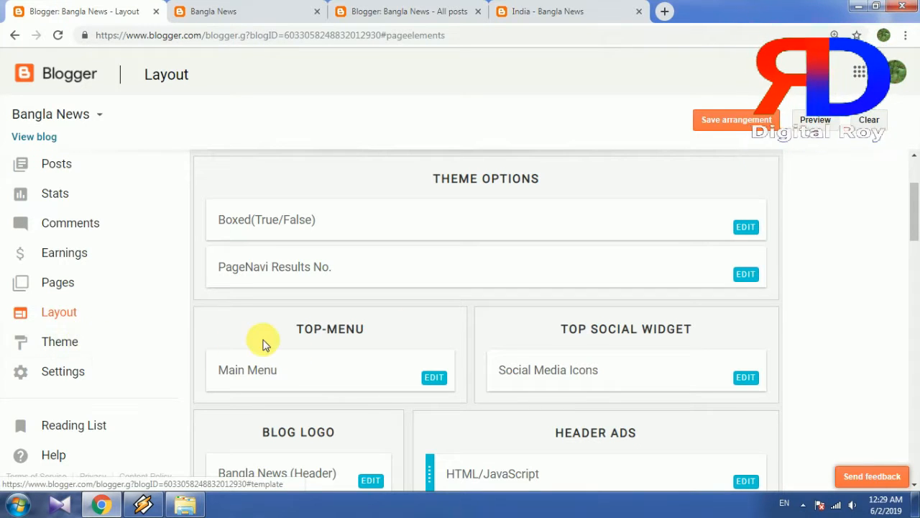
pyautogui.scroll(-3, 252, 346)
pyautogui.scroll(4, 244, 349)
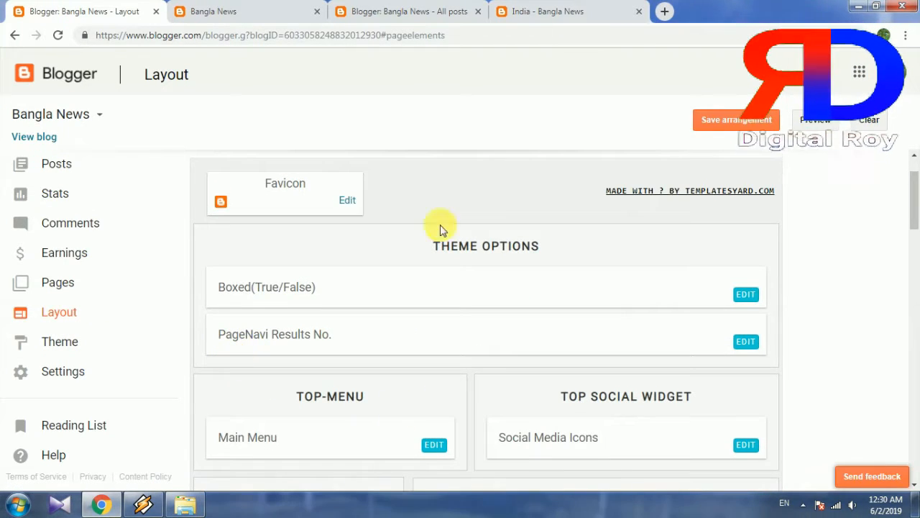
pyautogui.click(547, 9)
# Step: Create a new post titled "Huge Rain at Kolkata" with the body text "Huge Rain at Kolkata ........"
pyautogui.click(394, 10)
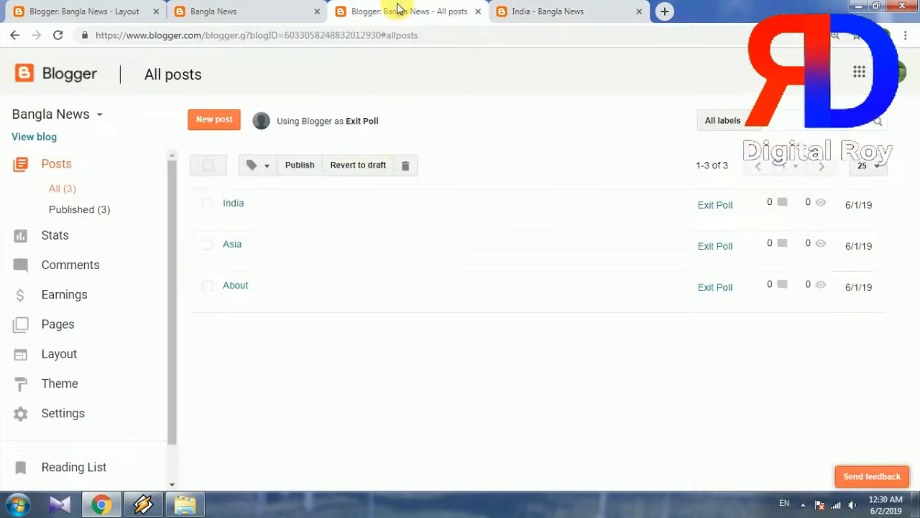
pyautogui.click(220, 122)
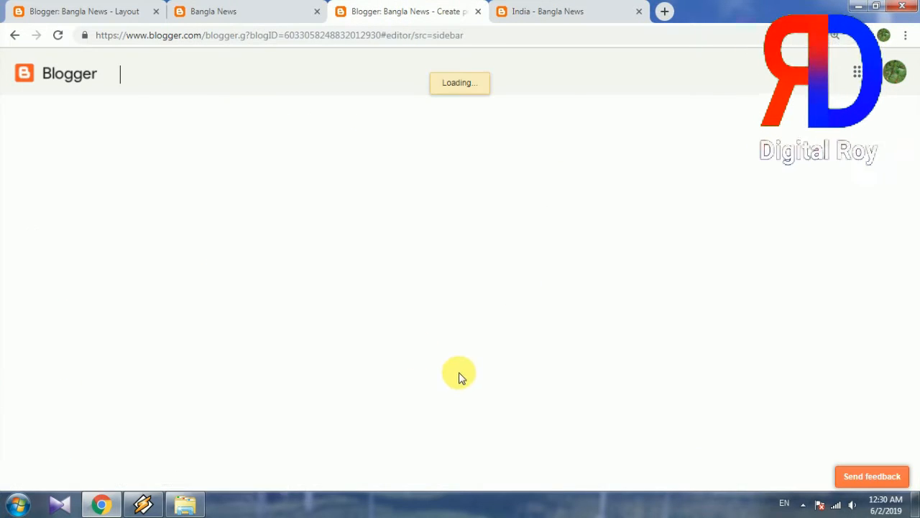
pyautogui.write('H')
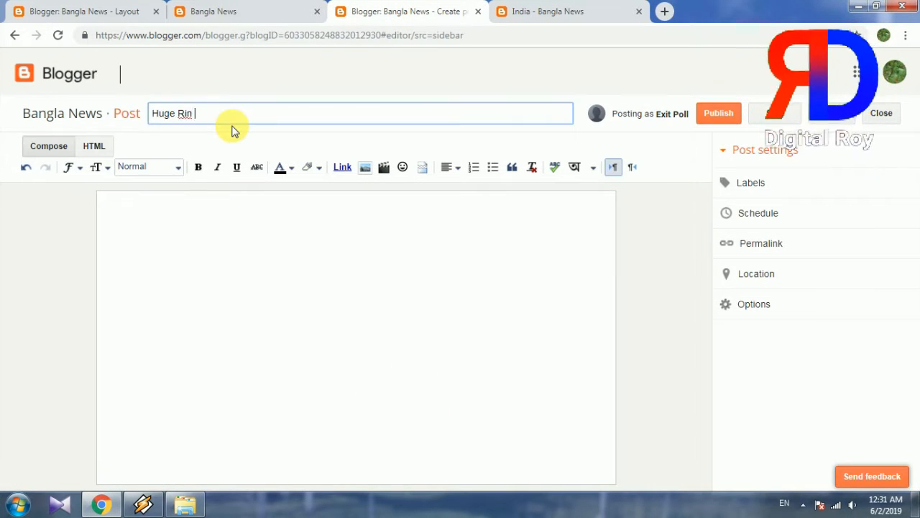
pyautogui.write('uge Rain at Kolkata')
pyautogui.click(210, 299)
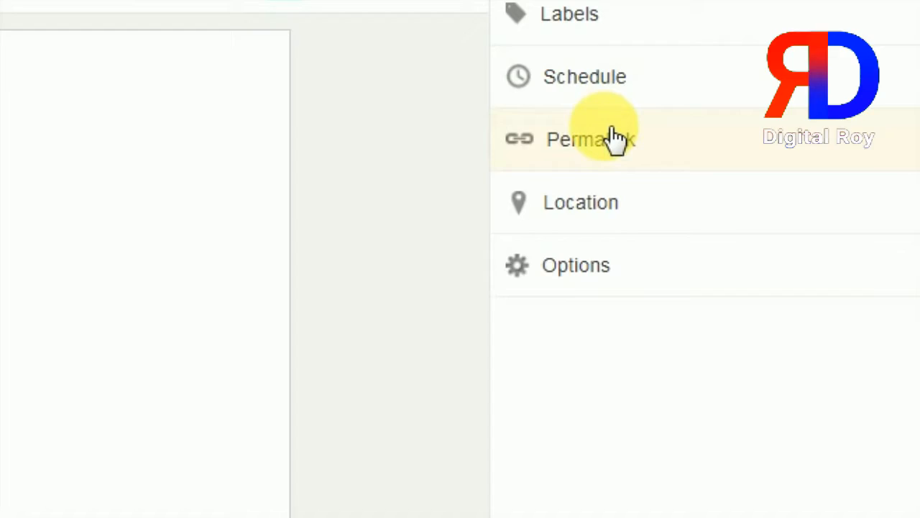
# Step: Give the new Kolkata post the custom permalink kol1
pyautogui.click(772, 243)
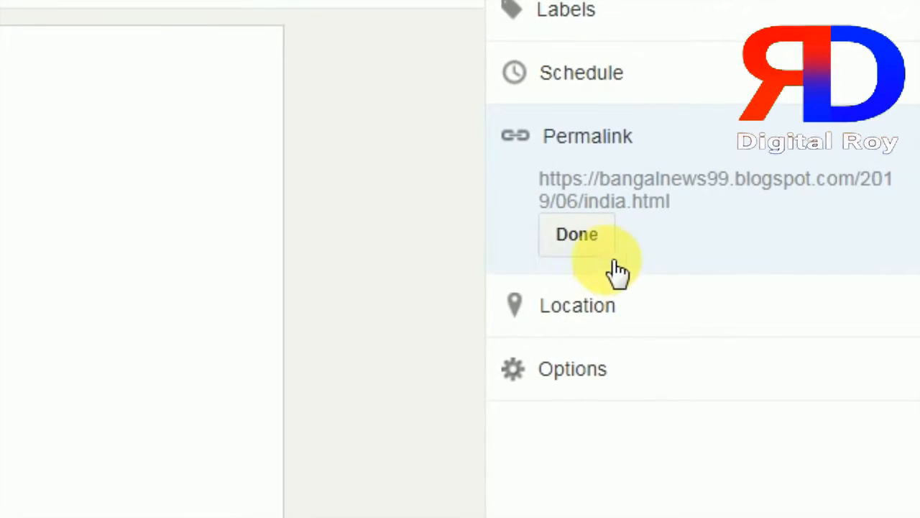
pyautogui.click(582, 243)
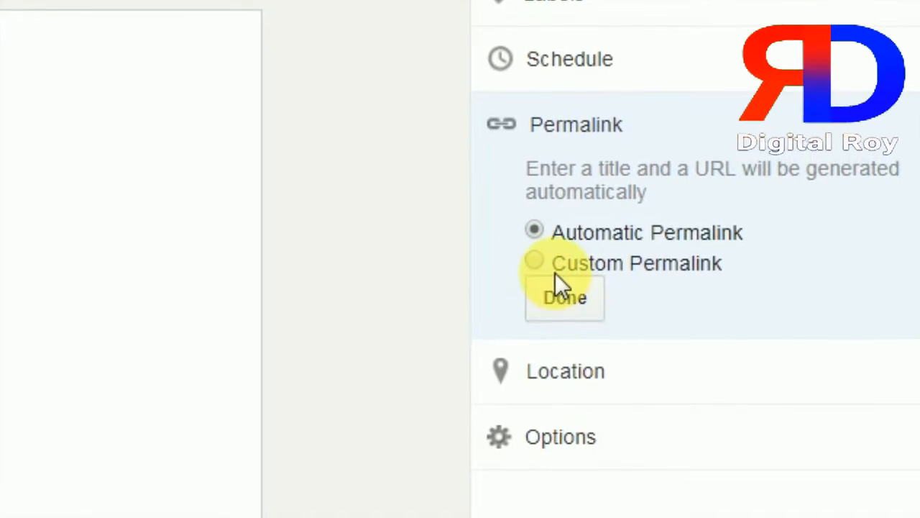
pyautogui.click(537, 263)
pyautogui.click(624, 285)
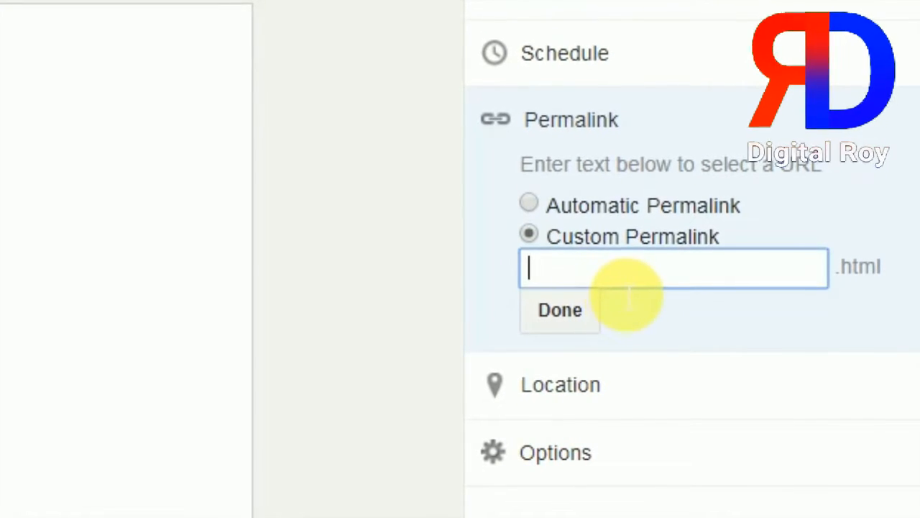
pyautogui.write('kol')
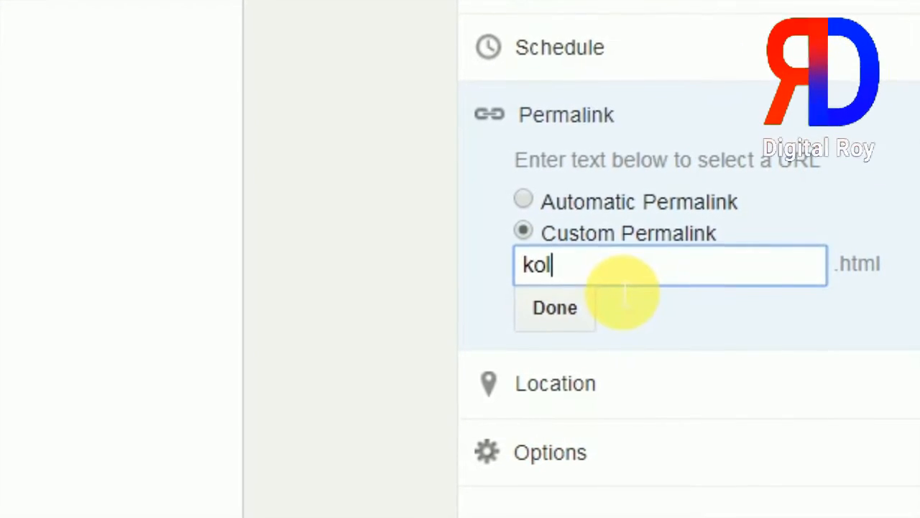
pyautogui.write('1')
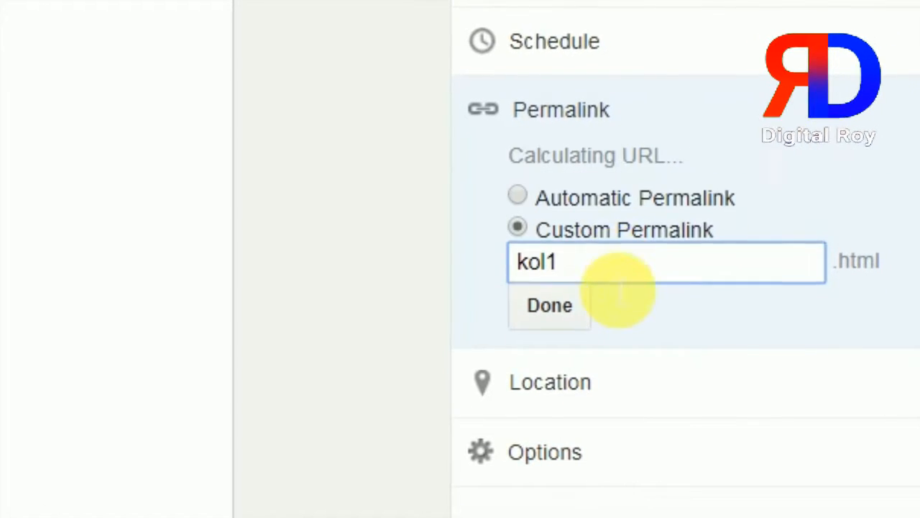
# Step: Copy the Kolkata post's full permalink URL and publish the post
pyautogui.moveTo(503, 154); pyautogui.dragTo(631, 167)
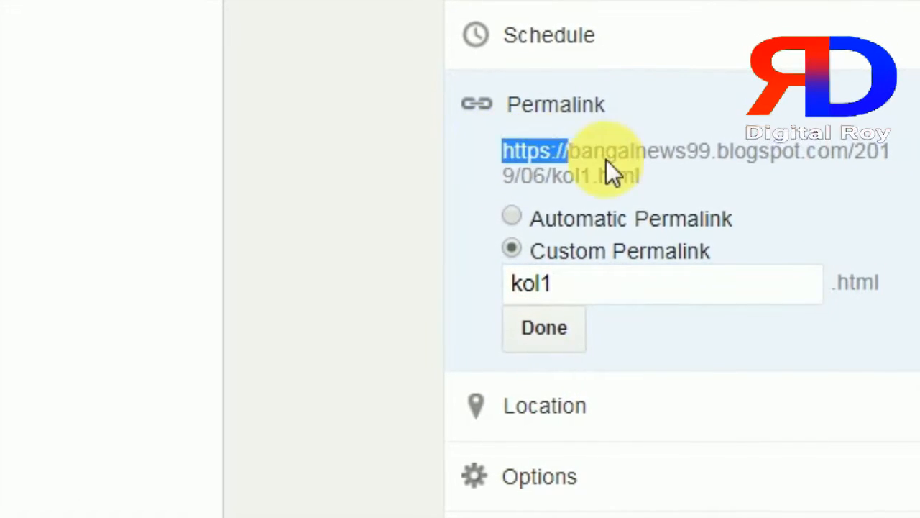
pyautogui.rightClick(630, 165)
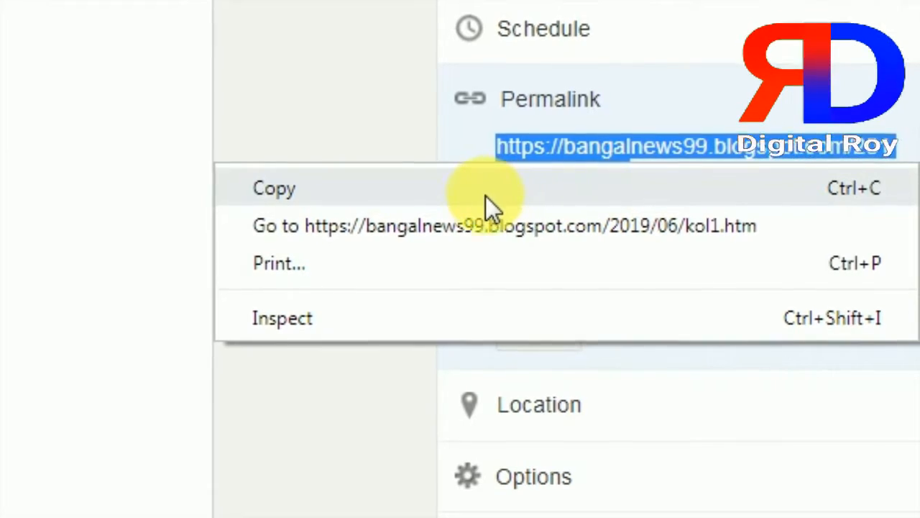
pyautogui.click(485, 195)
pyautogui.click(540, 329)
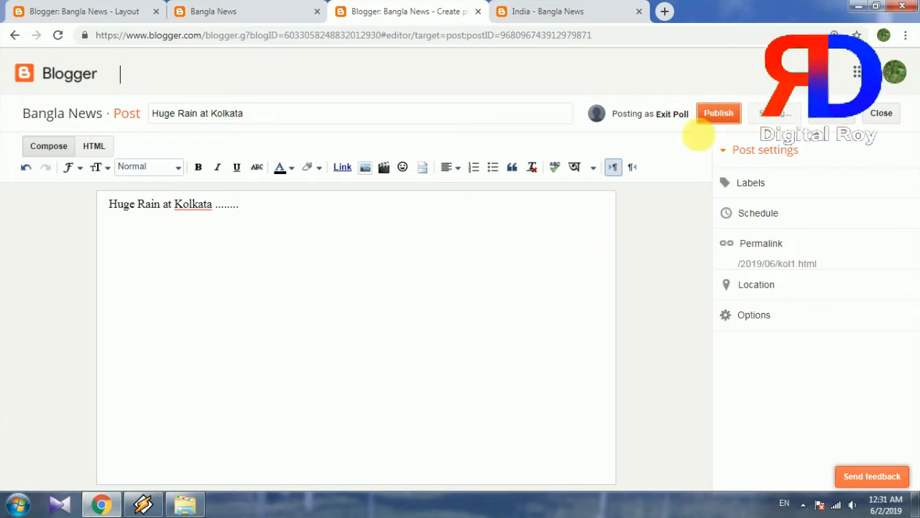
pyautogui.click(719, 112)
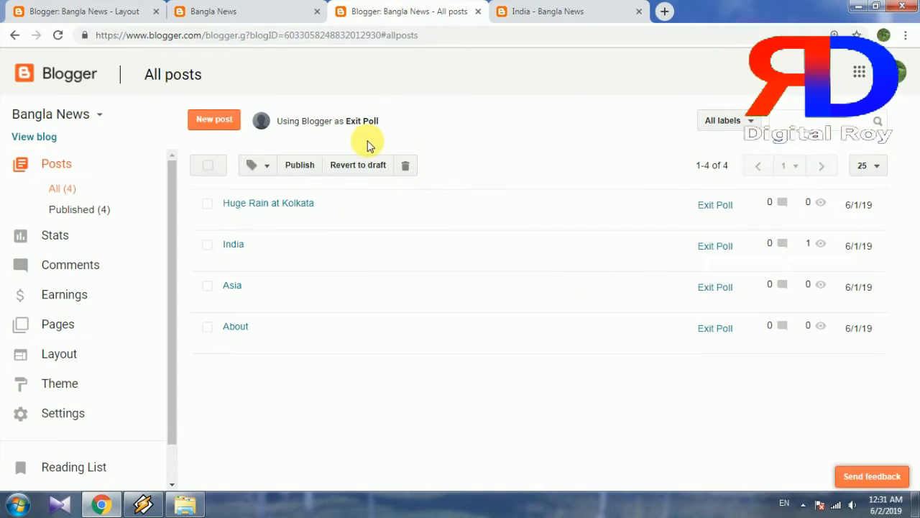
# Step: Open the India post for editing and replace its body text with "Huge Rain at Kolkata"
pyautogui.click(234, 245)
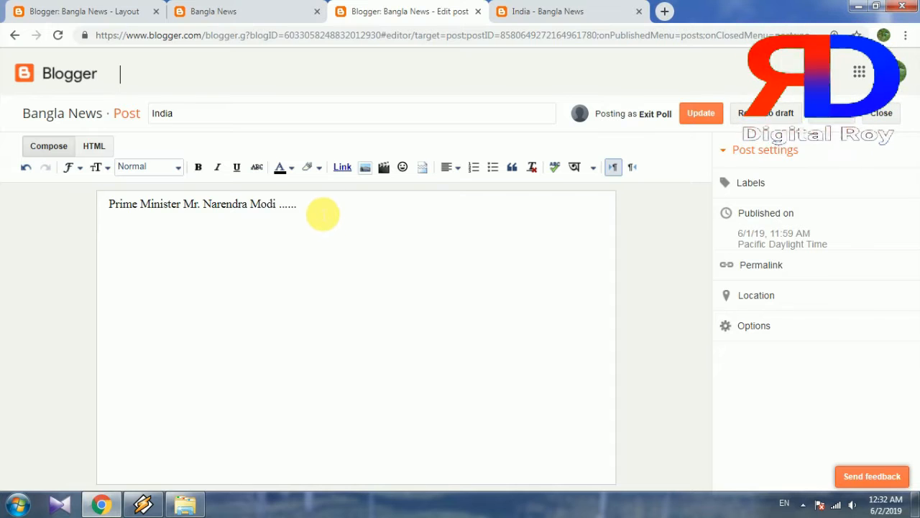
pyautogui.moveTo(322, 214); pyautogui.dragTo(75, 206)
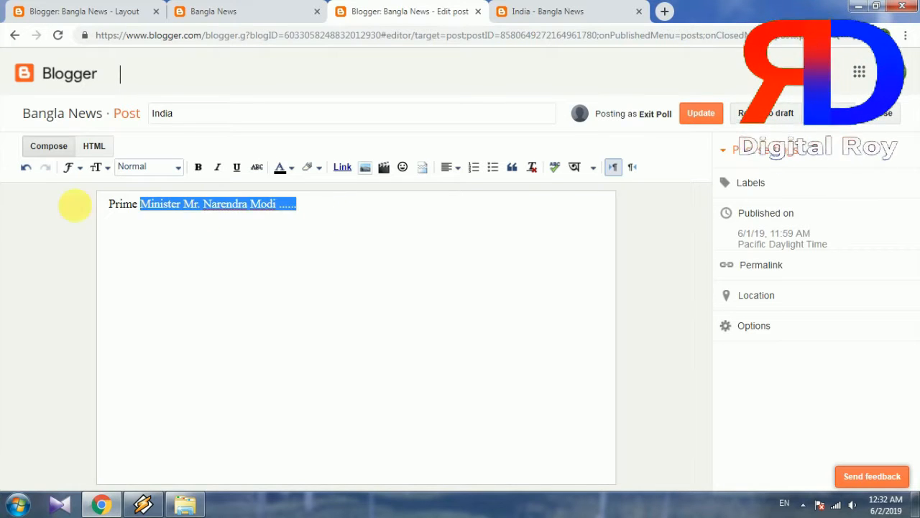
pyautogui.press('Delete')
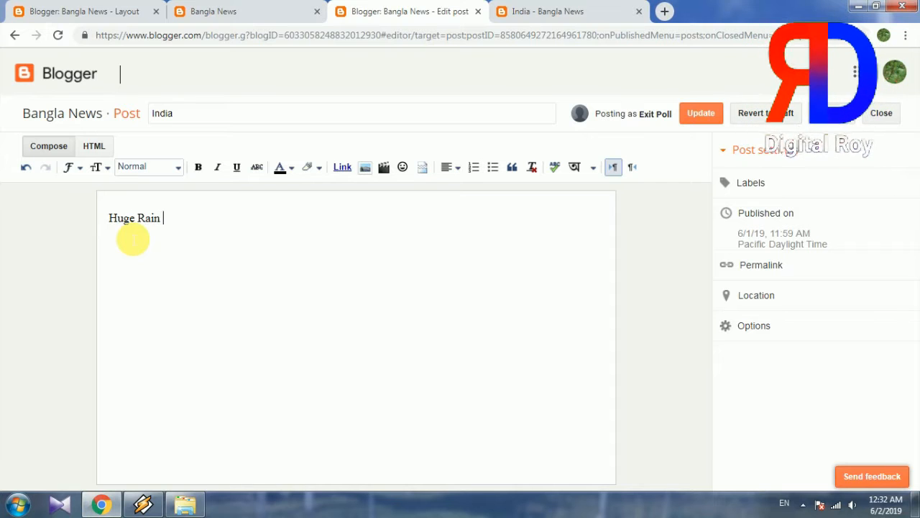
# Step: Set the font size of the "Huge Rain at Kolkata" line in the India post to Large
pyautogui.moveTo(257, 227); pyautogui.dragTo(93, 242)
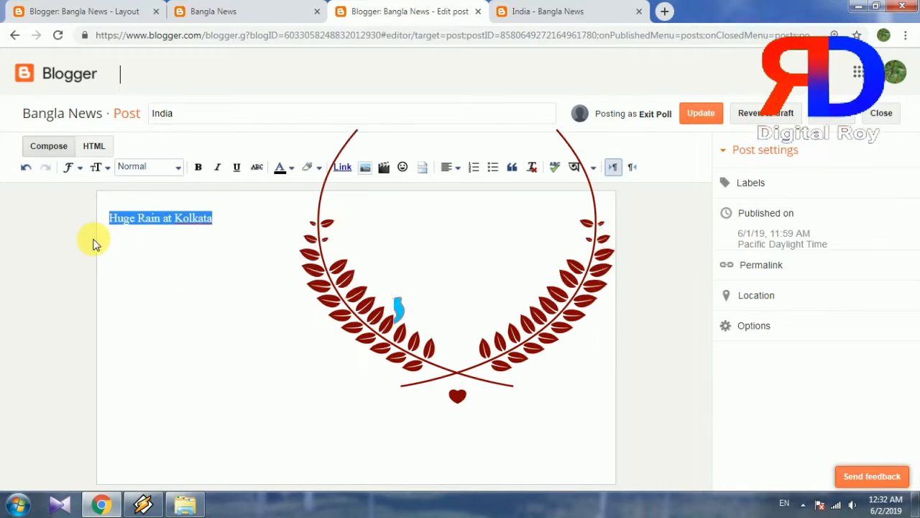
pyautogui.click(177, 168)
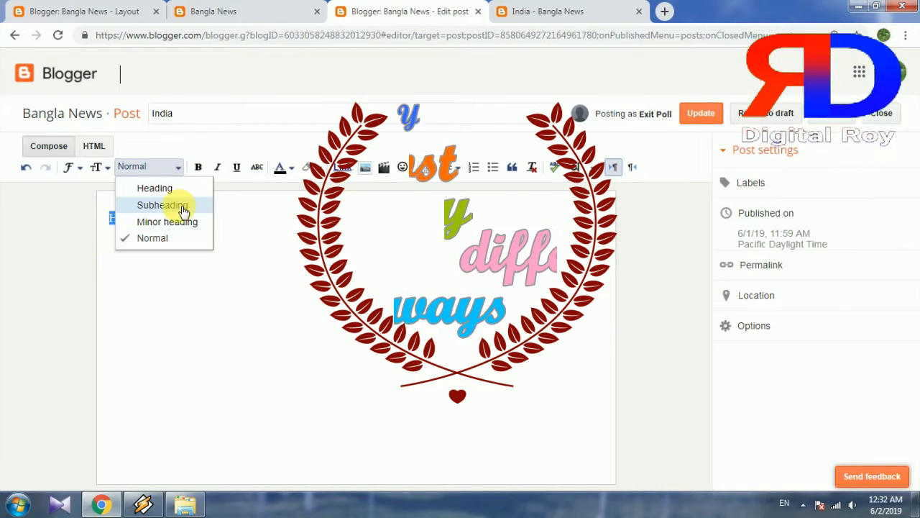
pyautogui.click(101, 171)
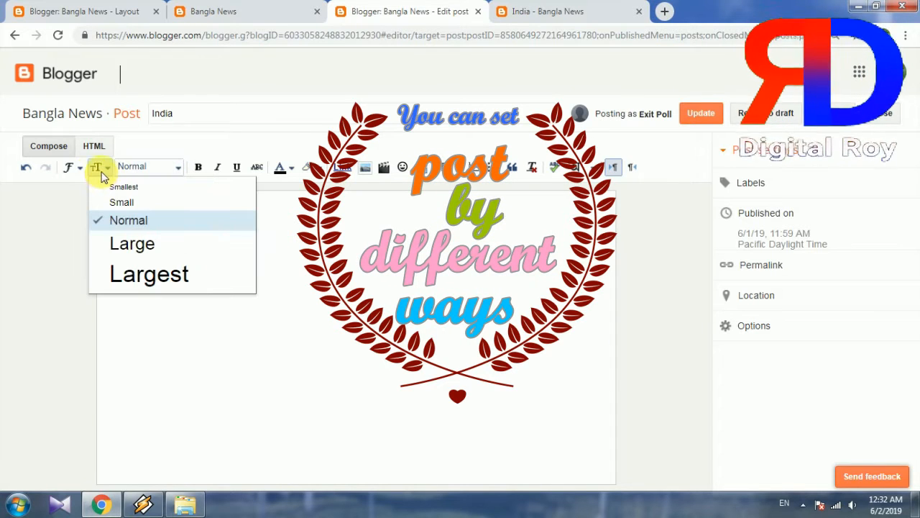
pyautogui.click(65, 172)
pyautogui.click(91, 168)
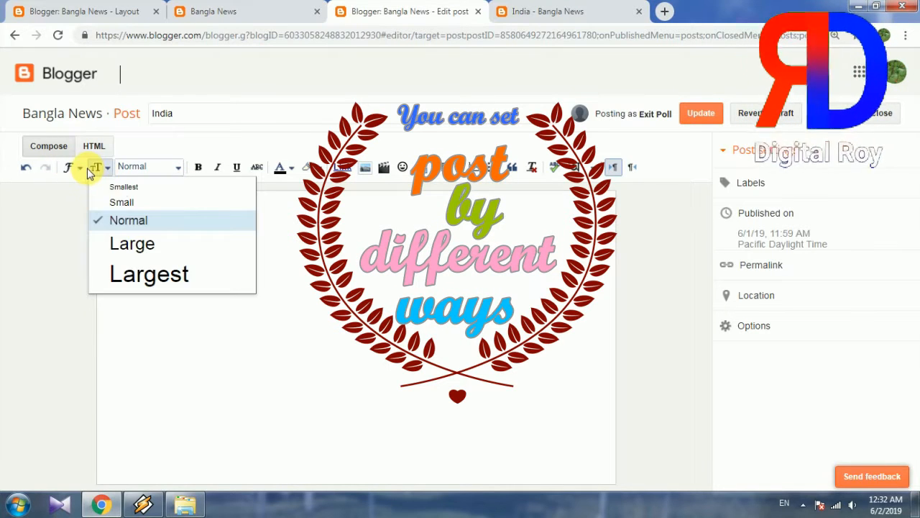
pyautogui.click(84, 169)
pyautogui.click(106, 168)
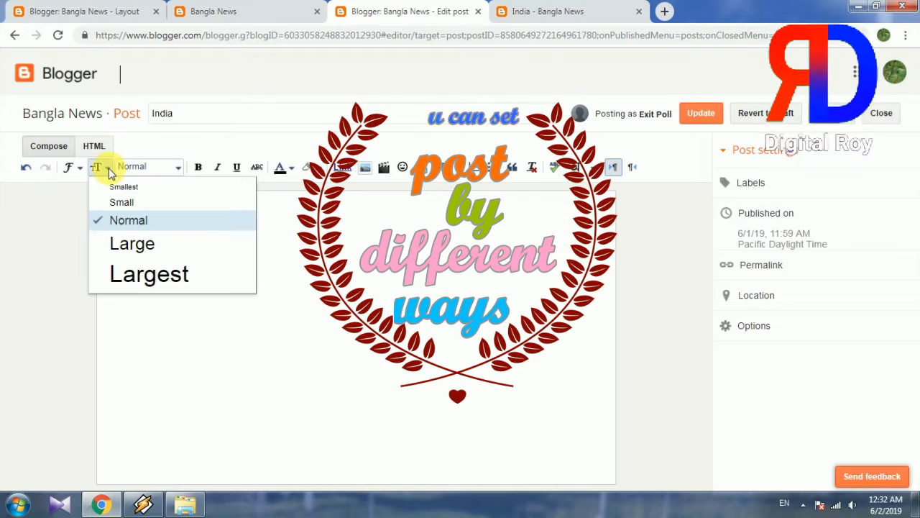
pyautogui.click(189, 248)
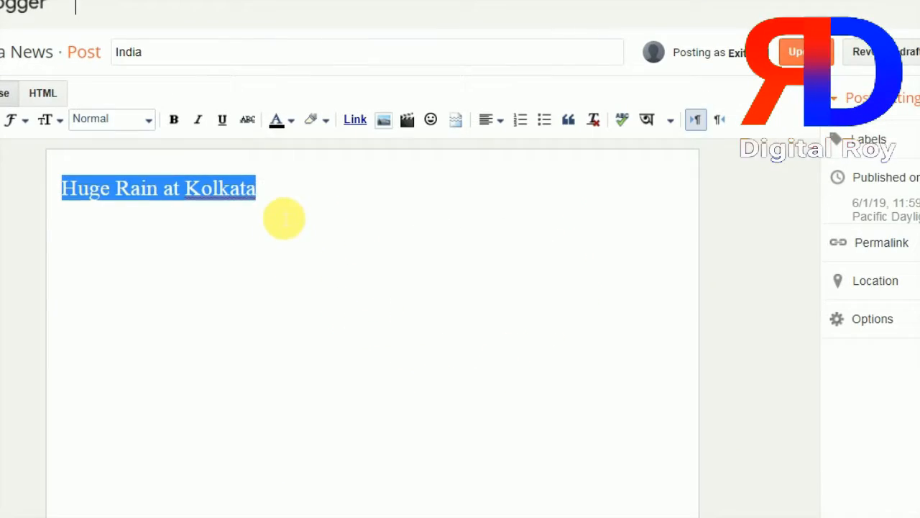
pyautogui.click(355, 119)
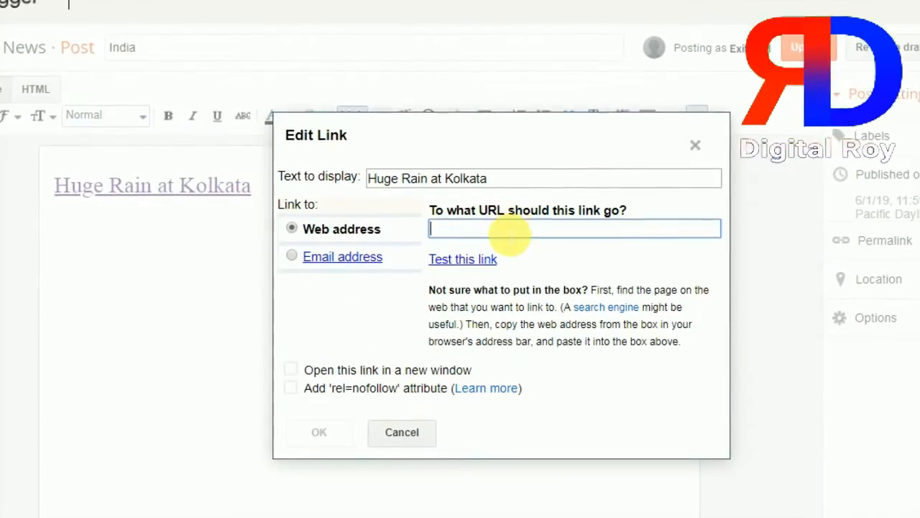
pyautogui.rightClick(507, 229)
pyautogui.click(546, 343)
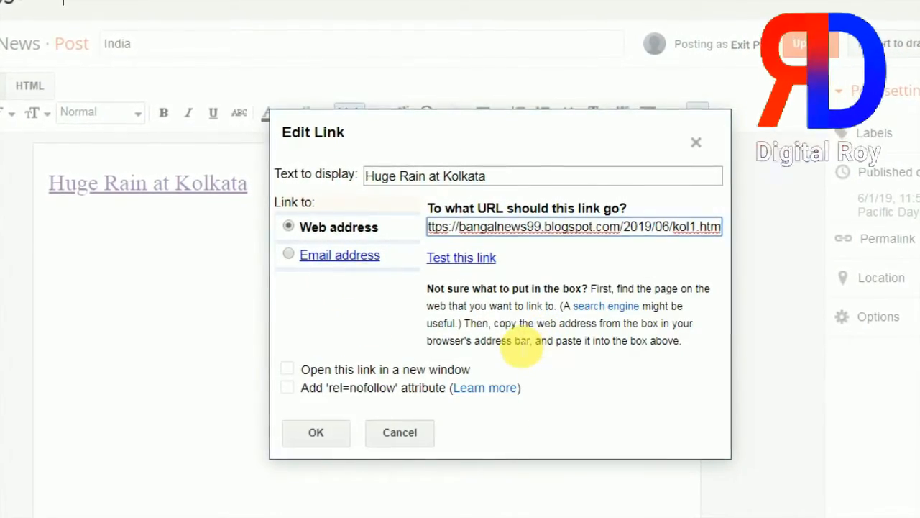
pyautogui.click(316, 434)
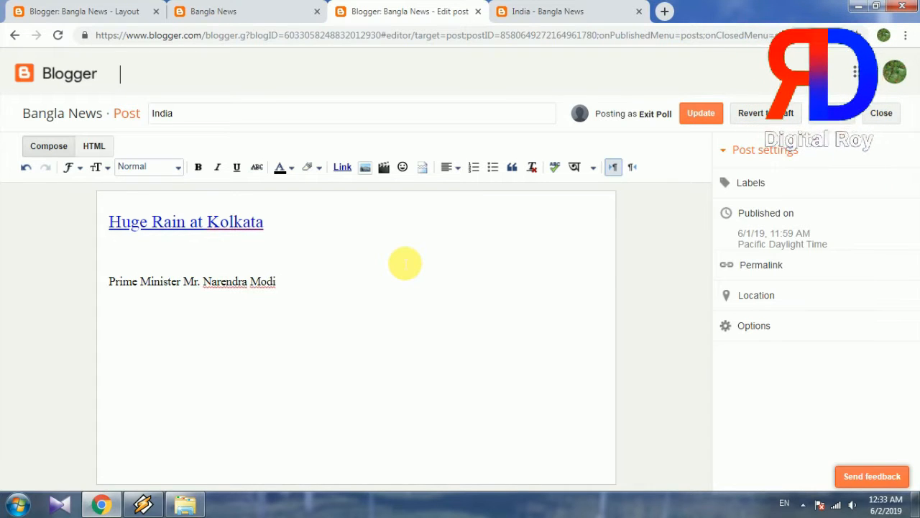
pyautogui.write('d...')
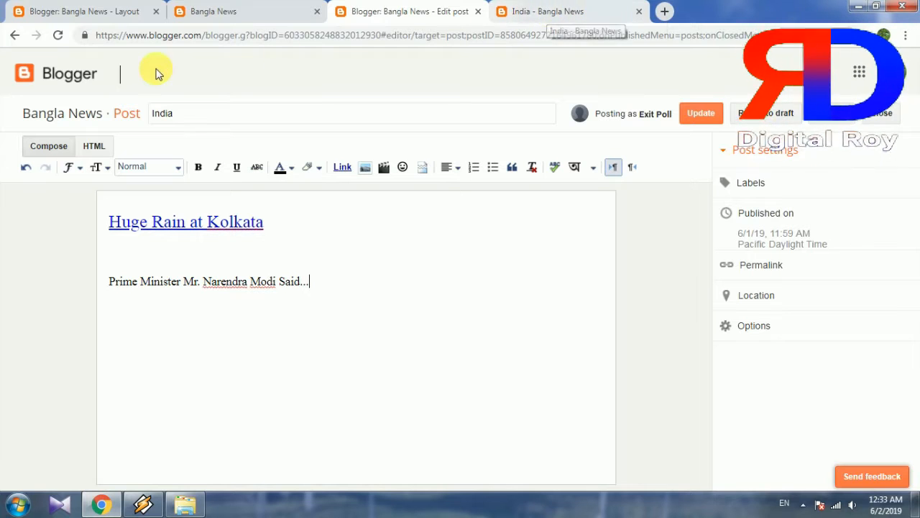
# Step: Open the blog's post list in a separate browser tab and start a new post there
pyautogui.click(82, 14)
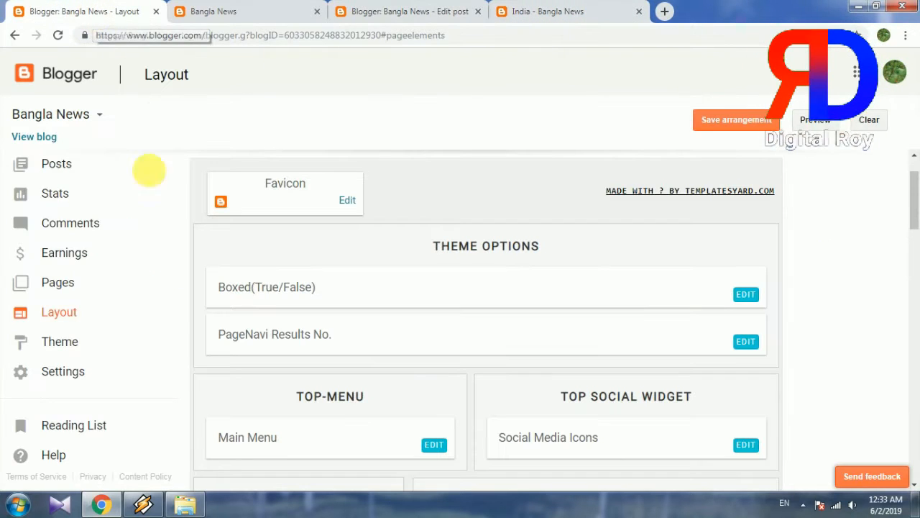
pyautogui.rightClick(54, 166)
pyautogui.click(75, 174)
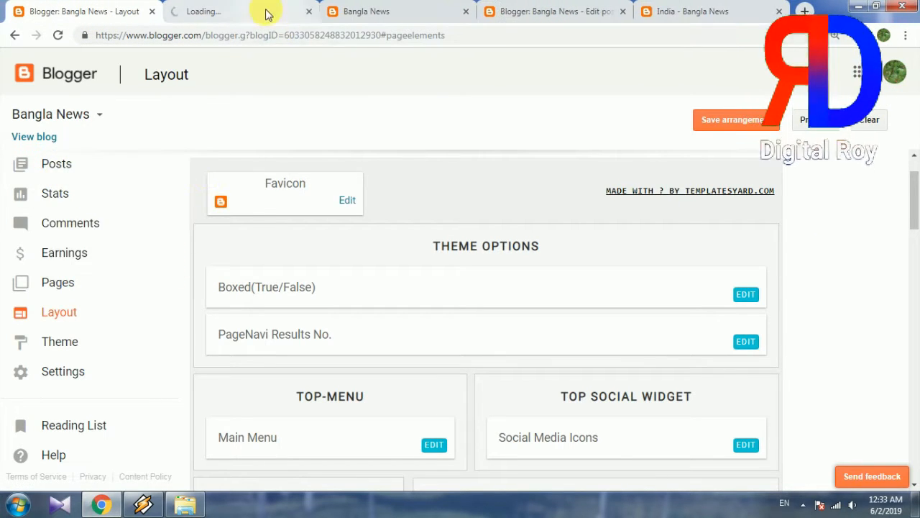
pyautogui.click(264, 13)
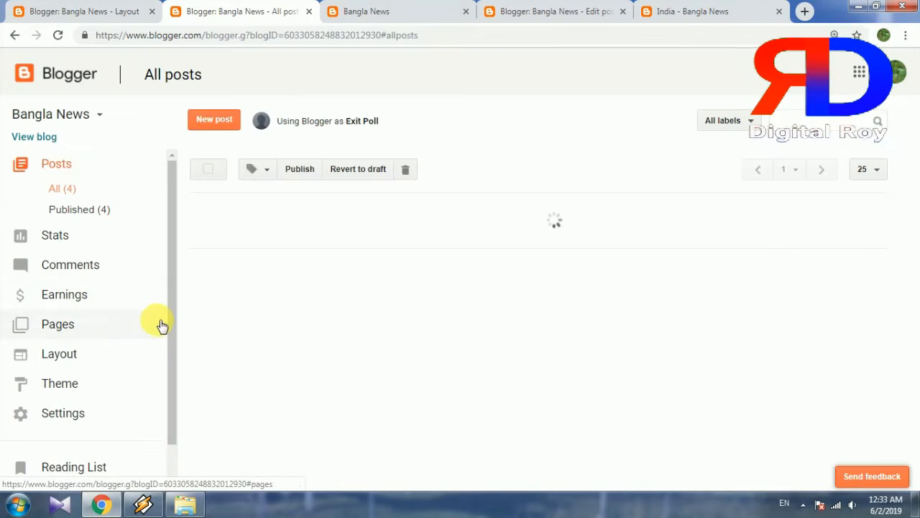
pyautogui.click(215, 121)
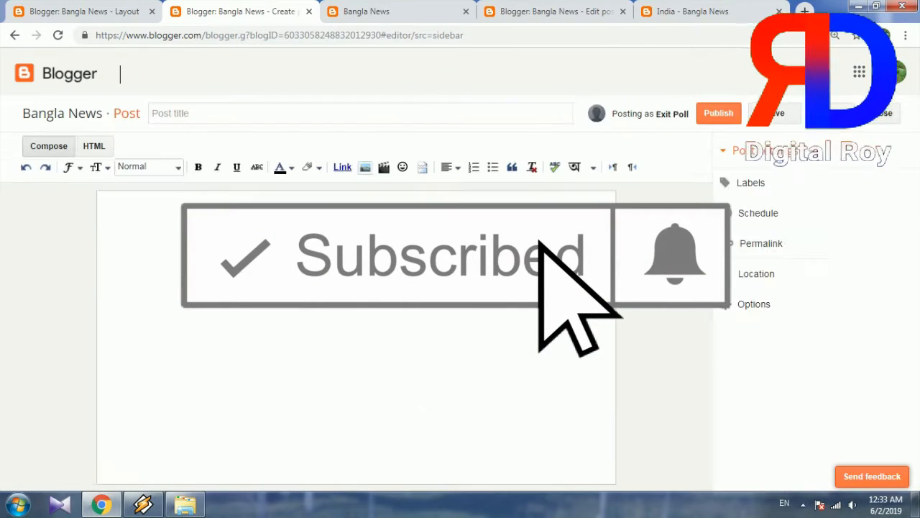
# Step: Title the new post "Prime Minister Mr. Narendra Modi" and enter the body text "Prime Minister Mr. Narendra Modi said ....."
pyautogui.click(219, 122)
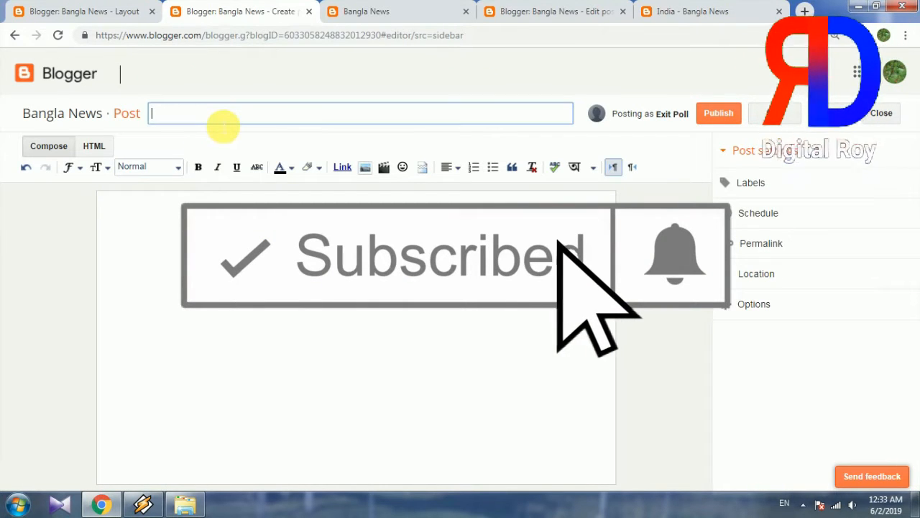
pyautogui.write('Prime')
pyautogui.write(' Mninister')
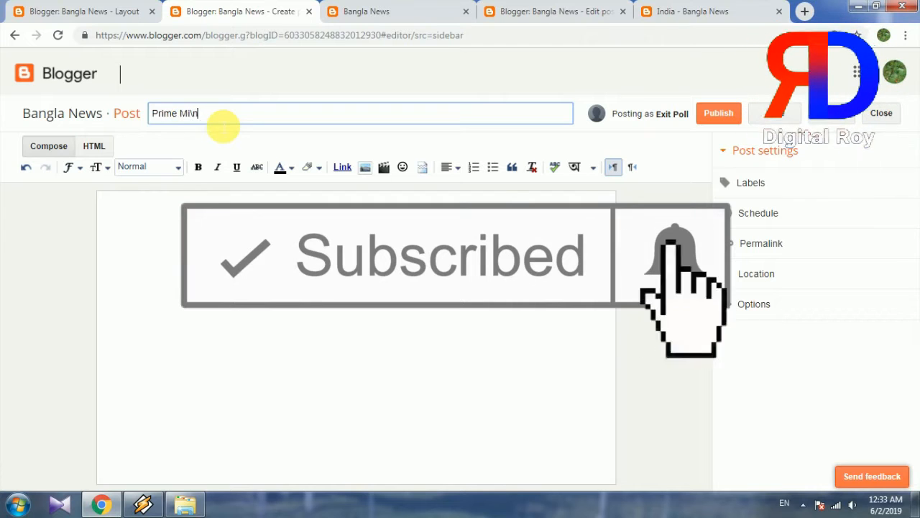
pyautogui.moveTo(231, 121); pyautogui.dragTo(187, 125)
pyautogui.press('BackSpace')
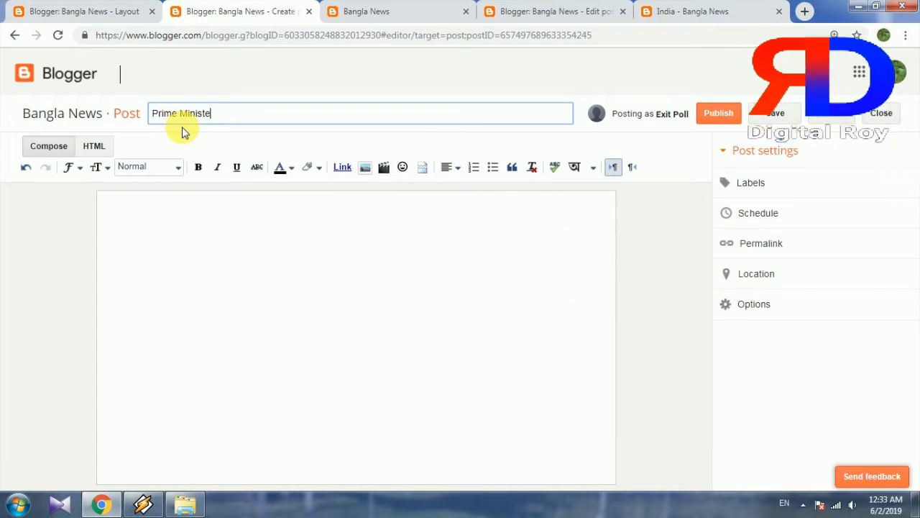
pyautogui.write('inister Mr. Narendra Mod')
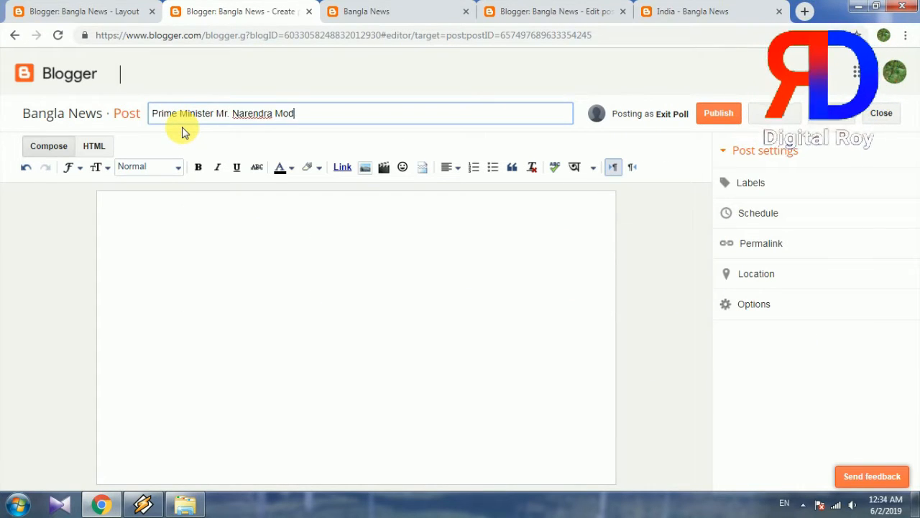
pyautogui.write('i')
pyautogui.click(182, 279)
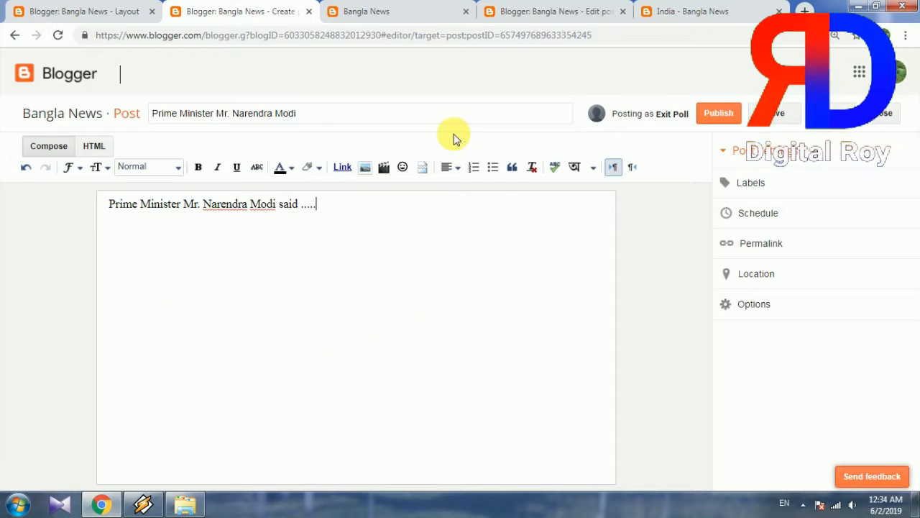
# Step: Give the Prime Minister post the custom permalink ind1 and copy its full URL
pyautogui.click(725, 245)
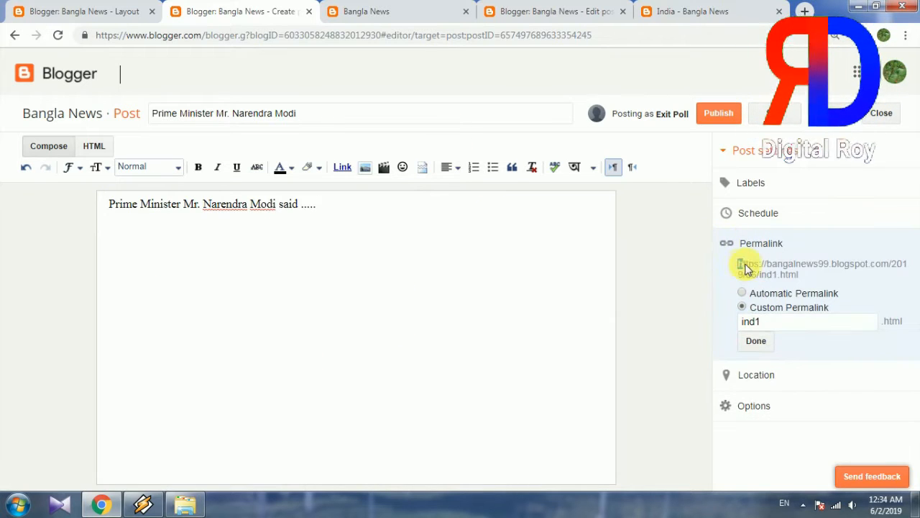
pyautogui.rightClick(801, 275)
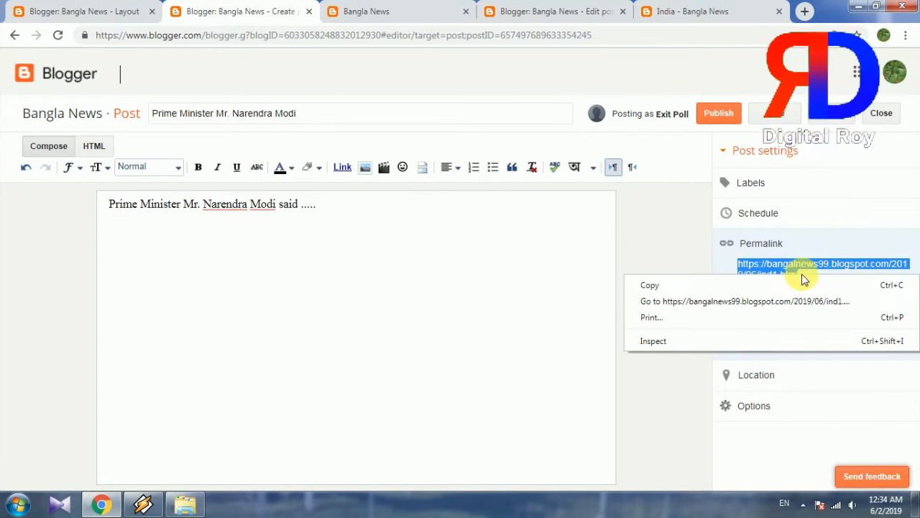
pyautogui.click(764, 287)
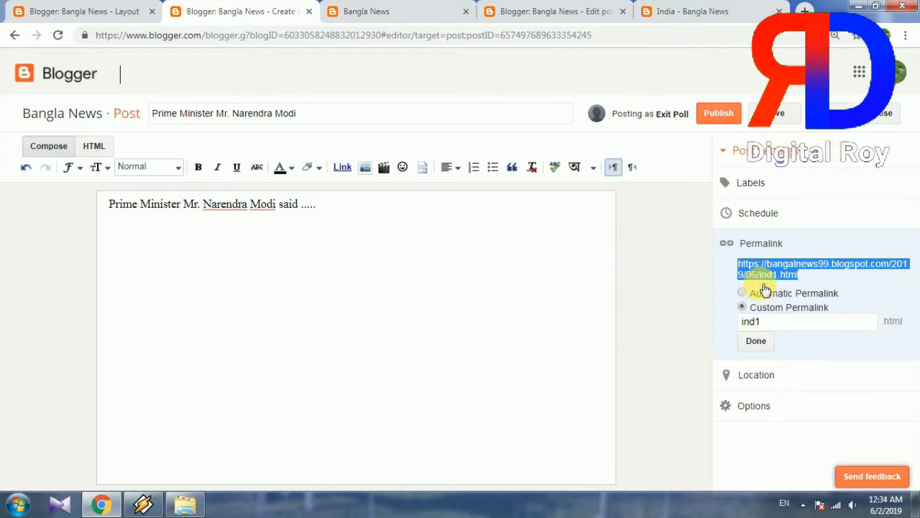
pyautogui.click(756, 341)
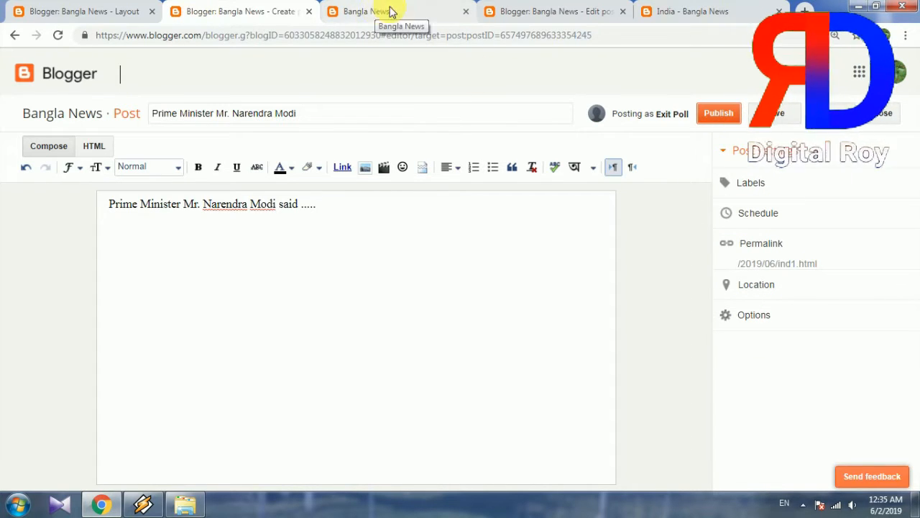
pyautogui.click(575, 9)
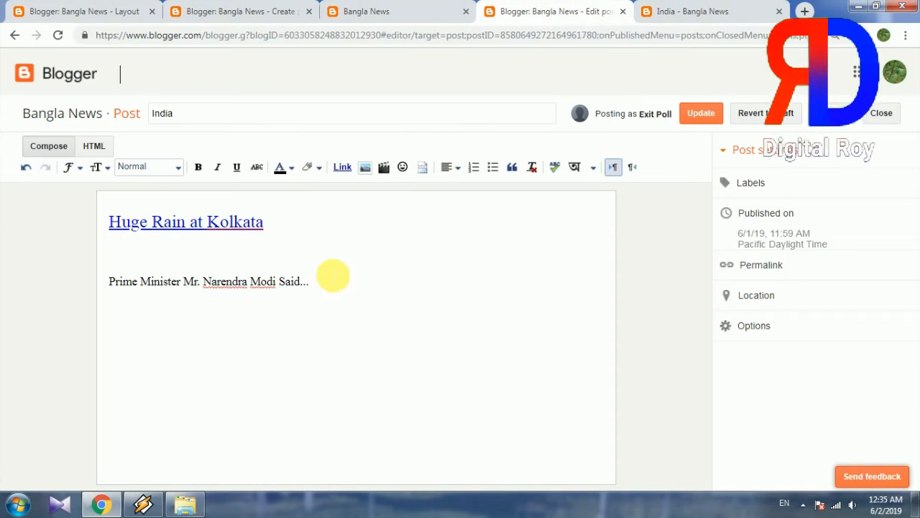
pyautogui.moveTo(306, 282); pyautogui.dragTo(108, 288)
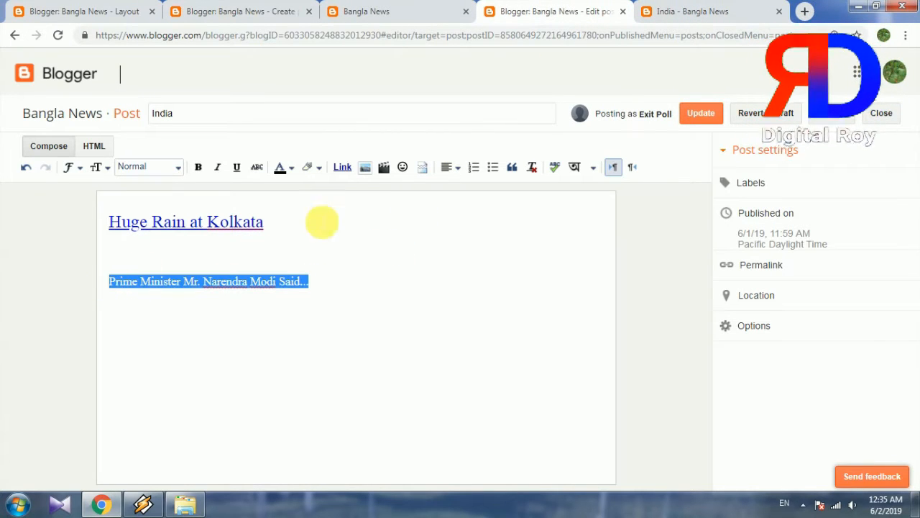
pyautogui.click(342, 166)
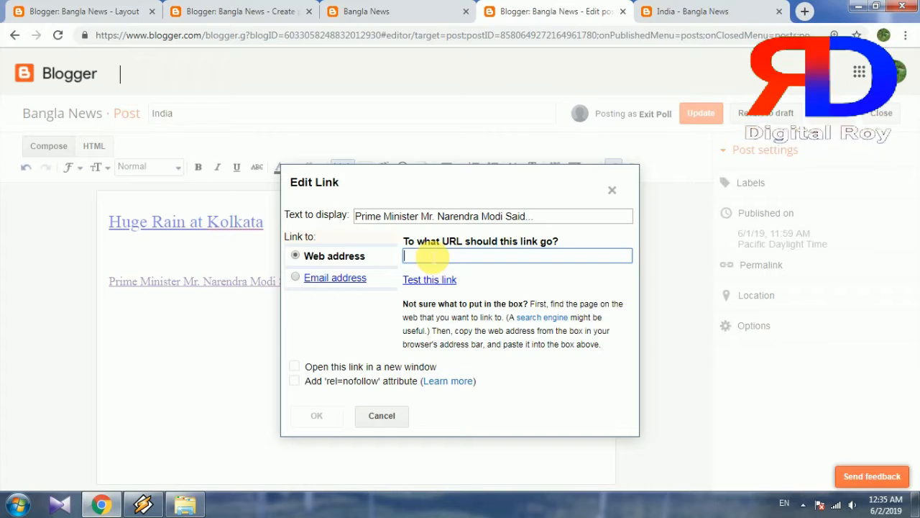
pyautogui.hotkey('ctrl', 'v')
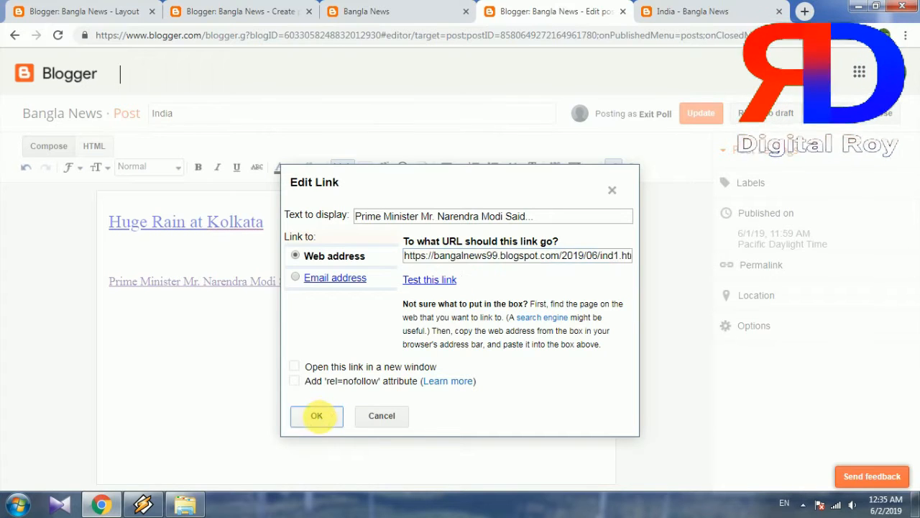
pyautogui.click(316, 414)
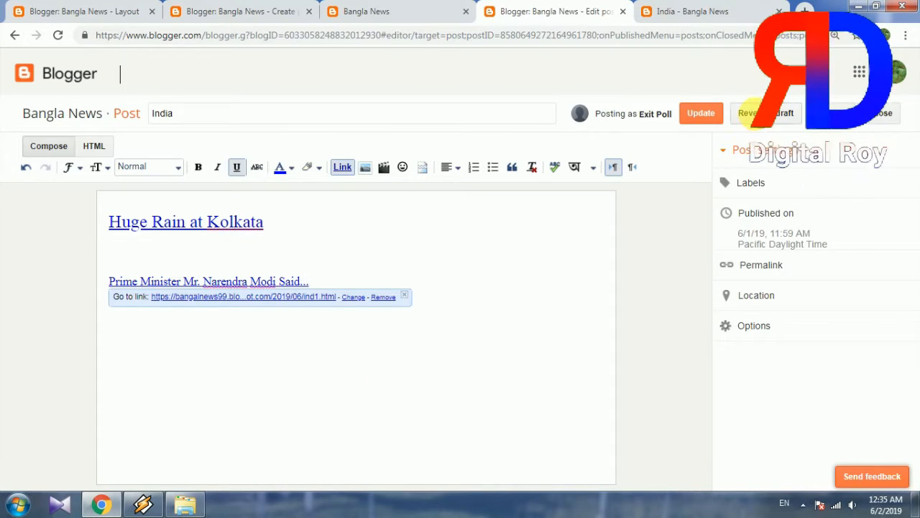
pyautogui.click(714, 117)
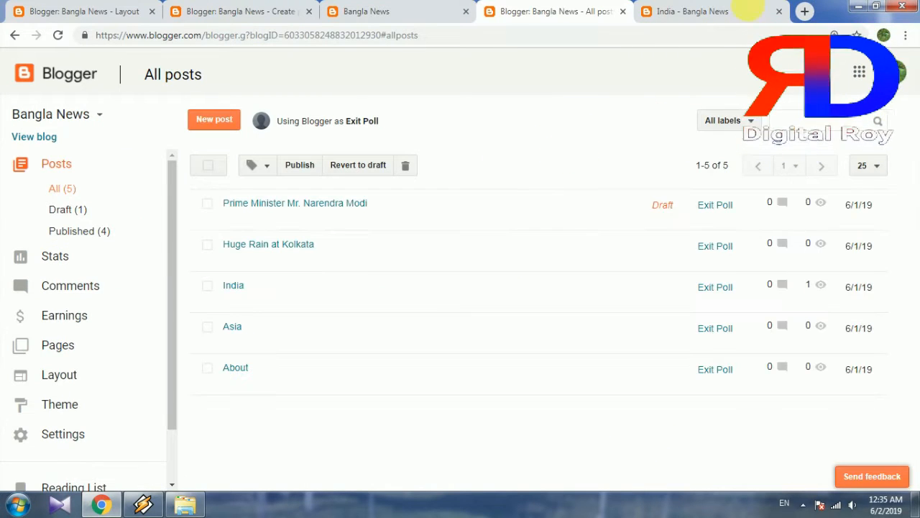
# Step: Load the live blog's home page and open the India post through the site's World News > Asia > India navigation
pyautogui.click(750, 8)
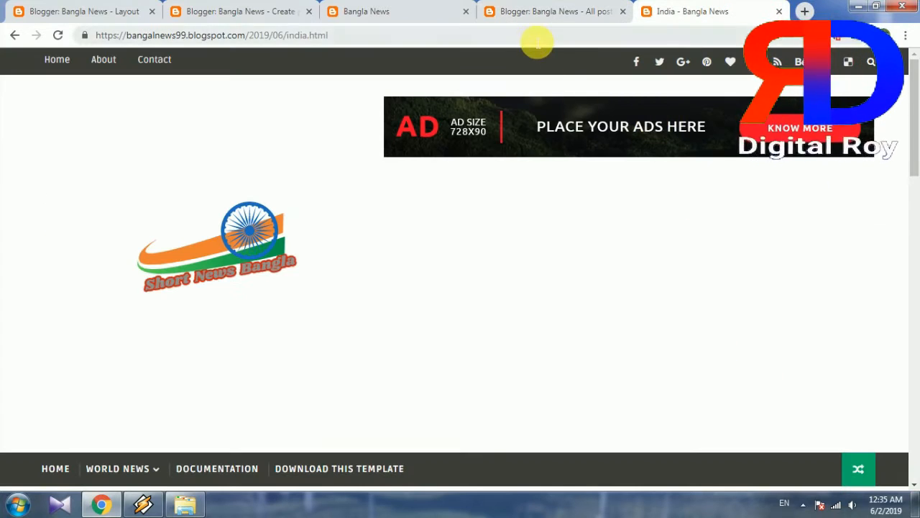
pyautogui.click(539, 38)
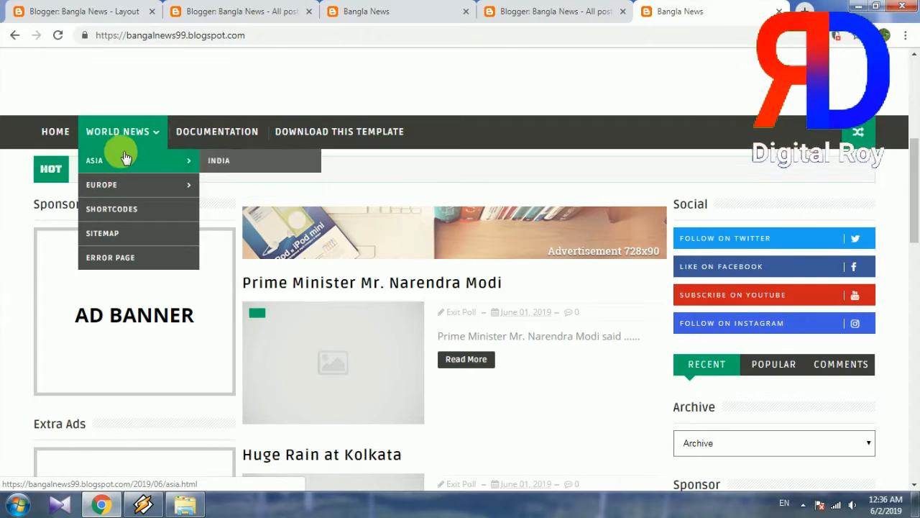
pyautogui.moveTo(120, 167)
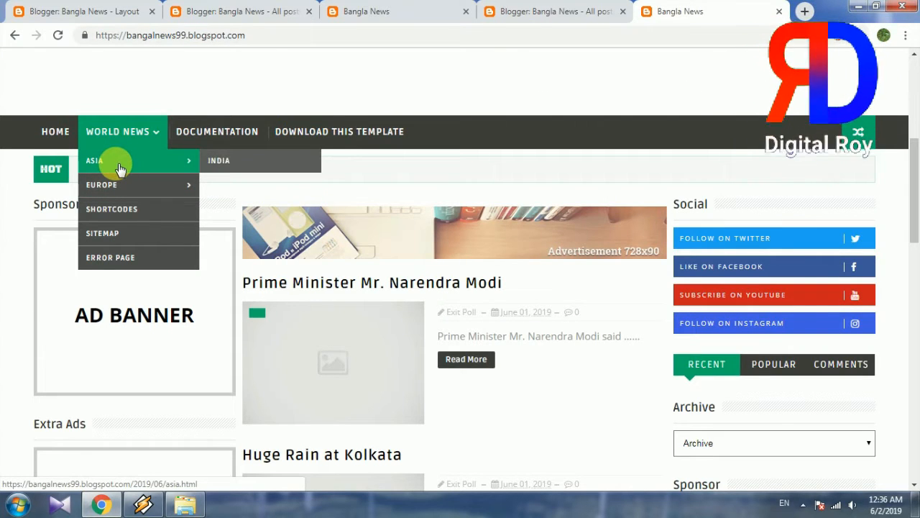
pyautogui.click(219, 160)
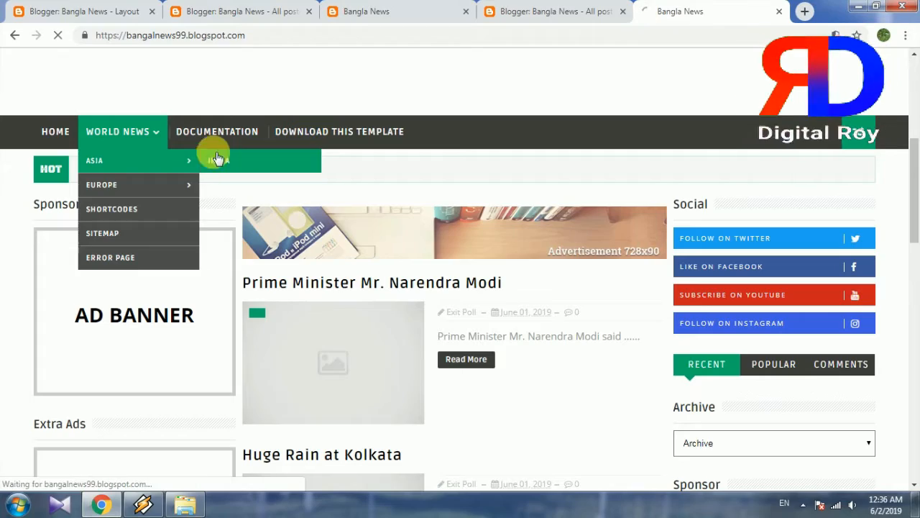
pyautogui.scroll(-5, 438, 243)
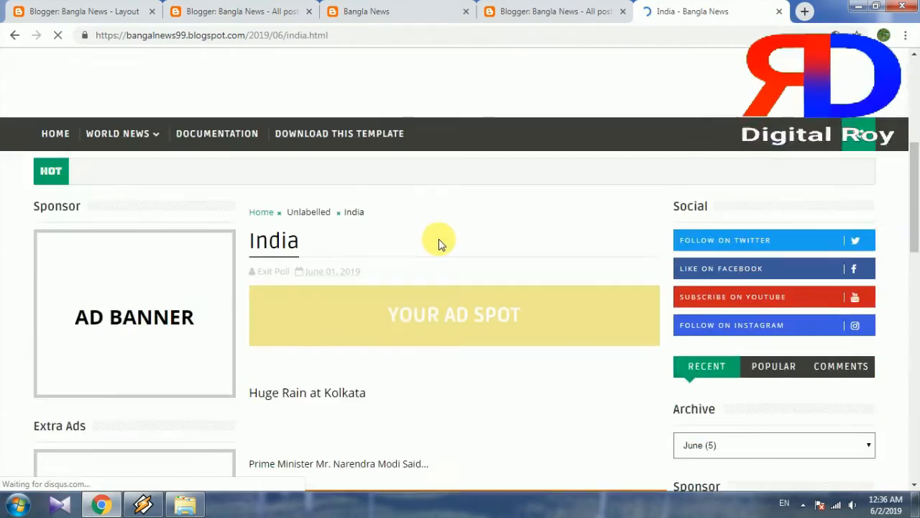
pyautogui.scroll(-2, 442, 243)
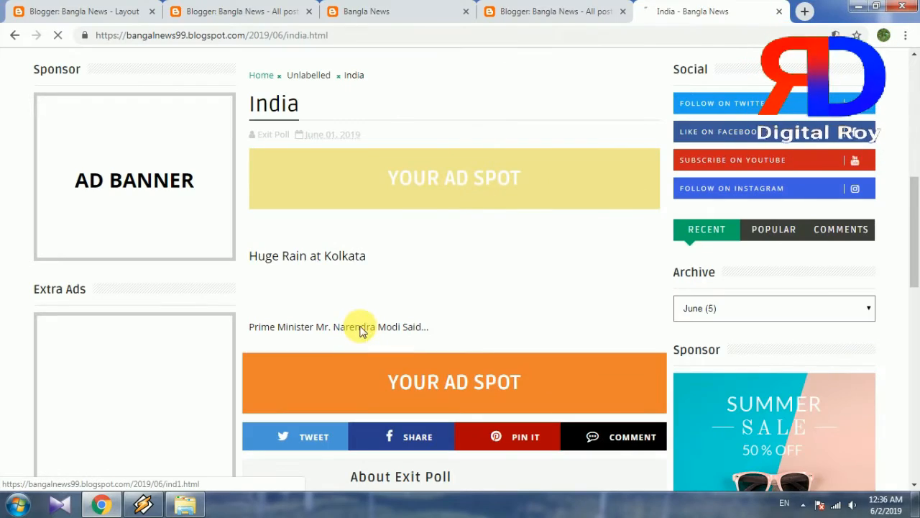
# Step: Follow the Prime Minister headline in the India post and check the linked news post
pyautogui.click(362, 330)
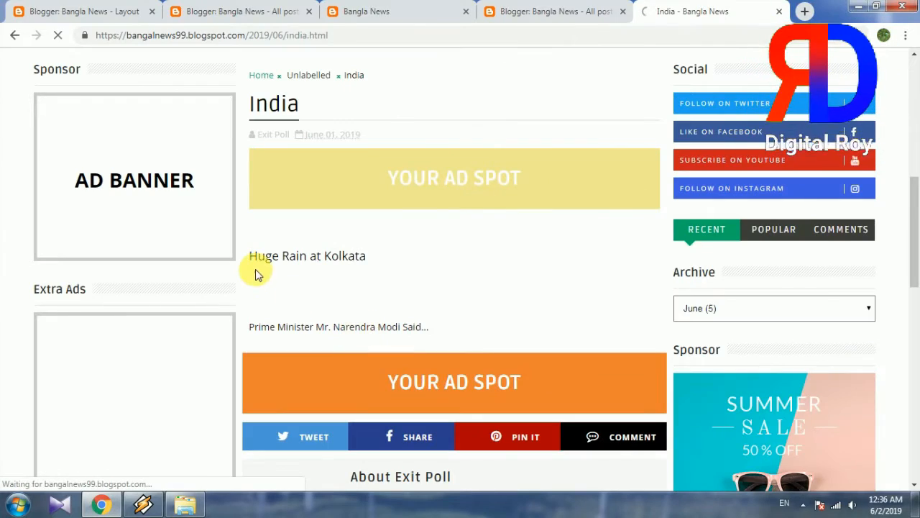
pyautogui.scroll(-3, 363, 266)
pyautogui.scroll(-4, 365, 272)
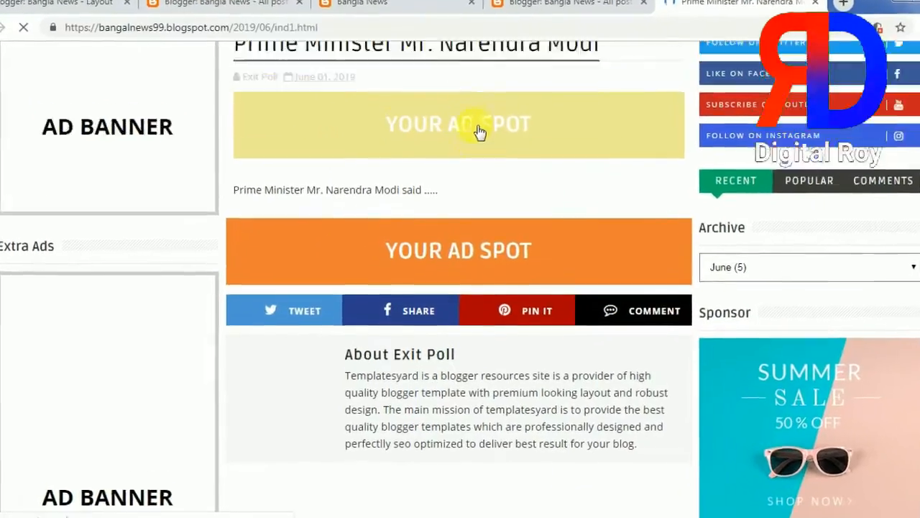
pyautogui.scroll(2, 356, 172)
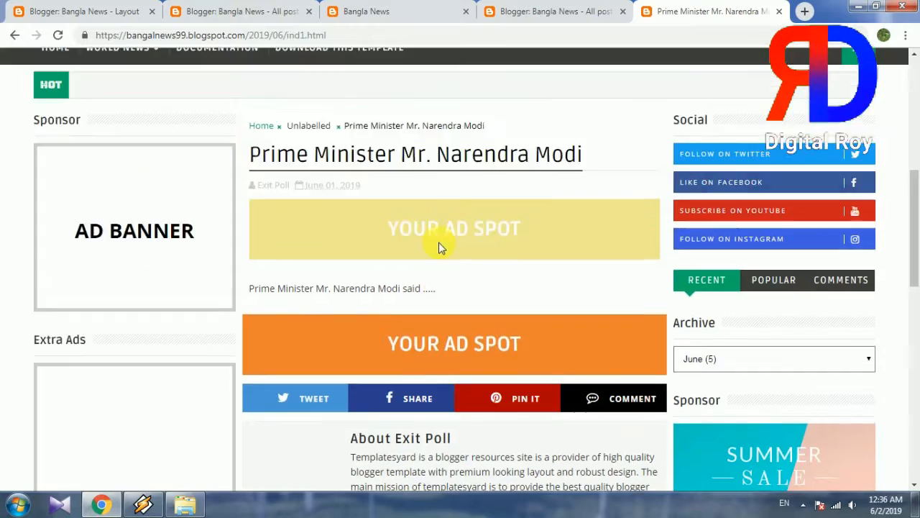
pyautogui.scroll(3, 424, 250)
pyautogui.scroll(-2, 314, 286)
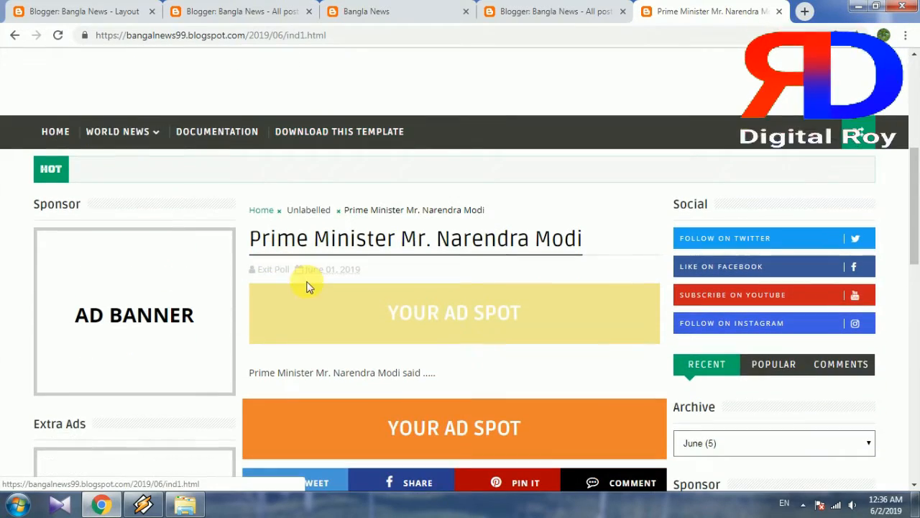
# Step: Return to the India post, follow the Huge Rain at Kolkata headline and check the linked news post
pyautogui.click(14, 35)
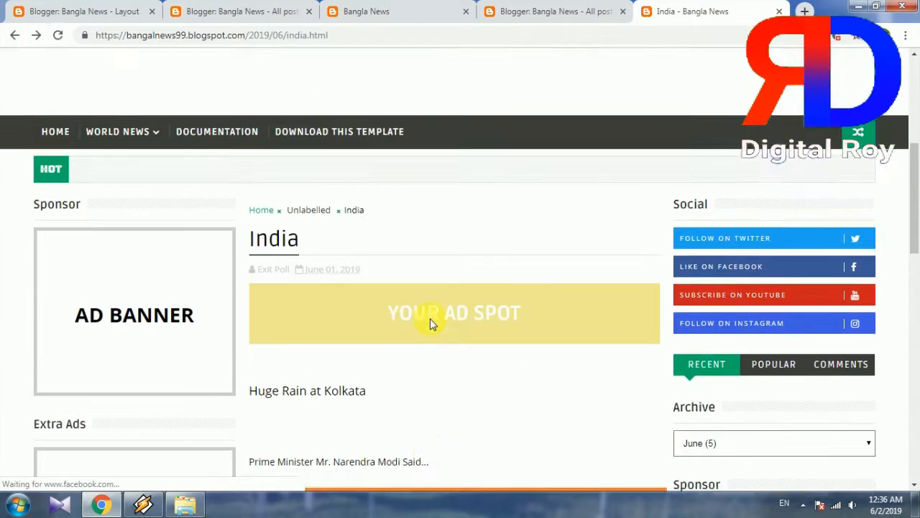
pyautogui.scroll(-1, 302, 322)
pyautogui.click(306, 325)
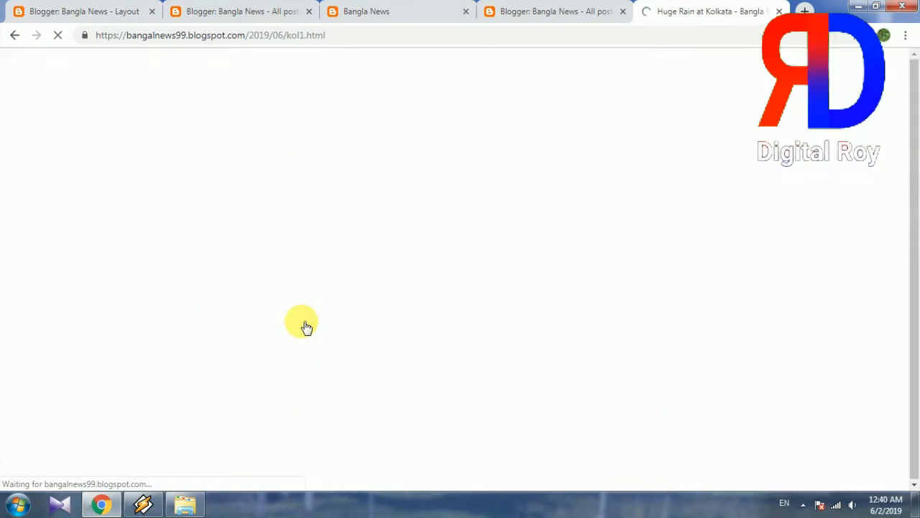
pyautogui.scroll(-8, 407, 313)
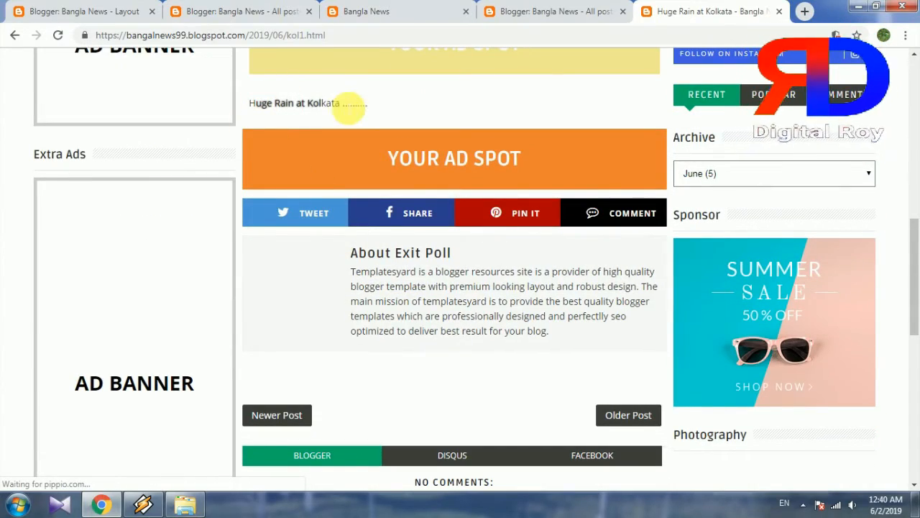
pyautogui.scroll(1, 407, 178)
pyautogui.scroll(2, 407, 180)
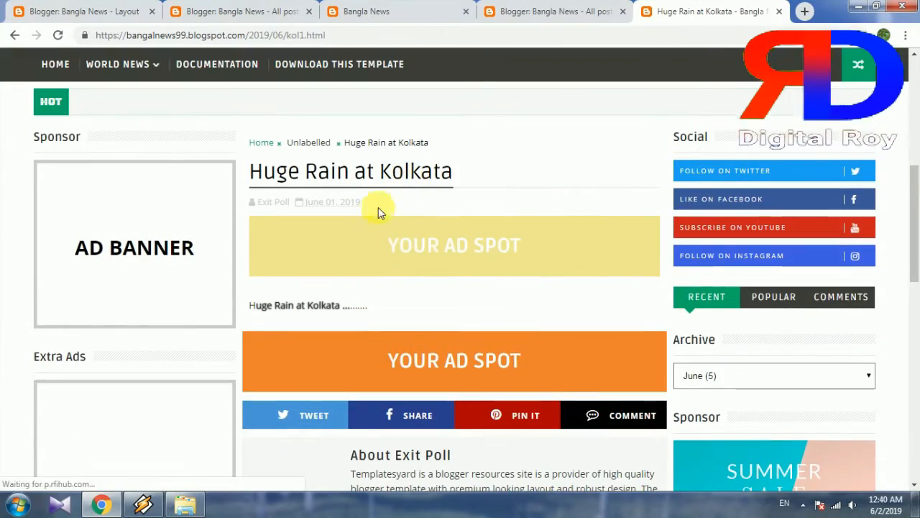
pyautogui.scroll(-1, 378, 208)
pyautogui.scroll(3, 373, 211)
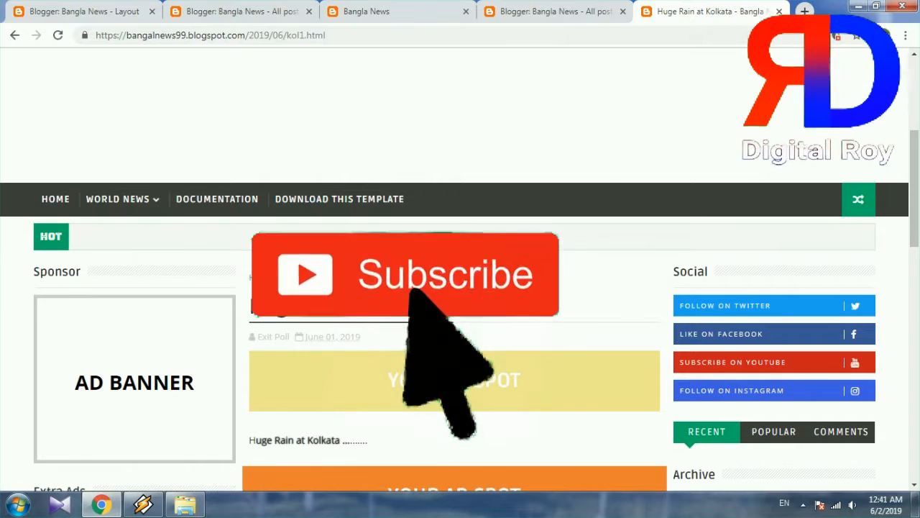
# Step: Reopen the India post from the site's World News > Asia navigation and test the Prime Minister headline link again
pyautogui.moveTo(136, 206)
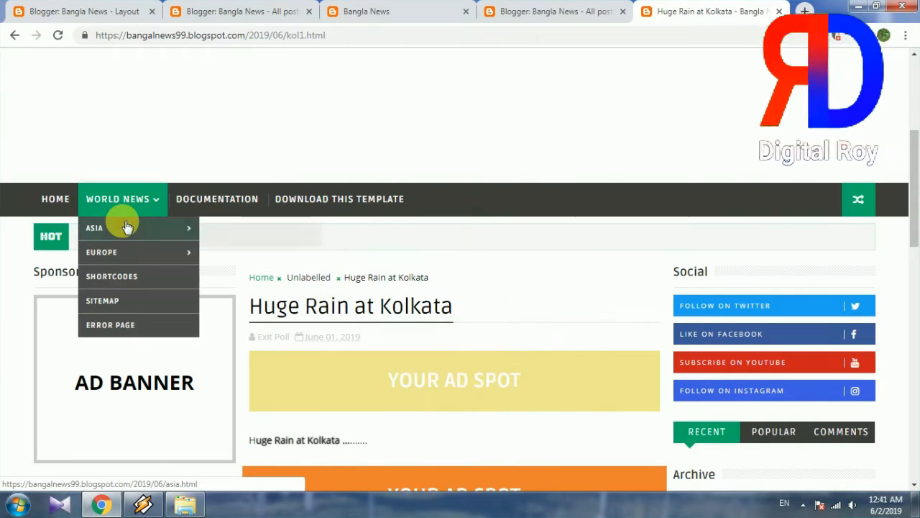
pyautogui.moveTo(168, 228)
pyautogui.click(232, 239)
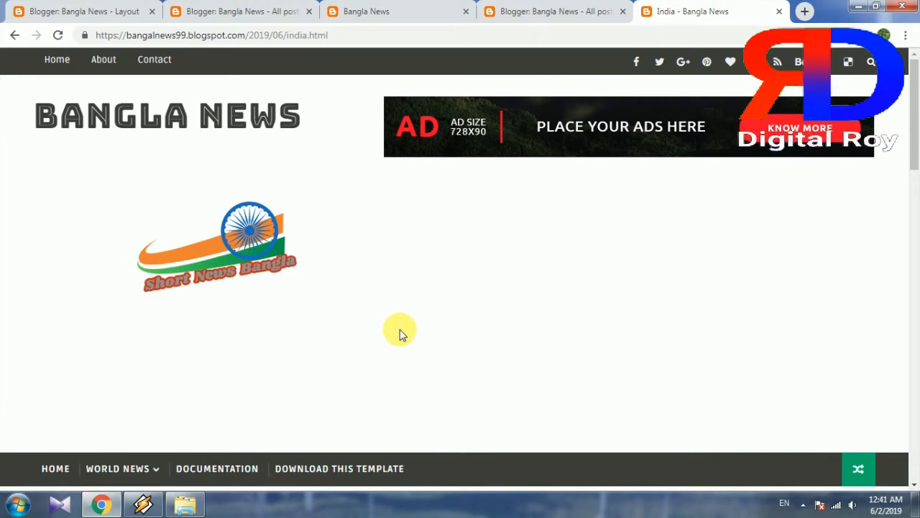
pyautogui.scroll(-7, 401, 333)
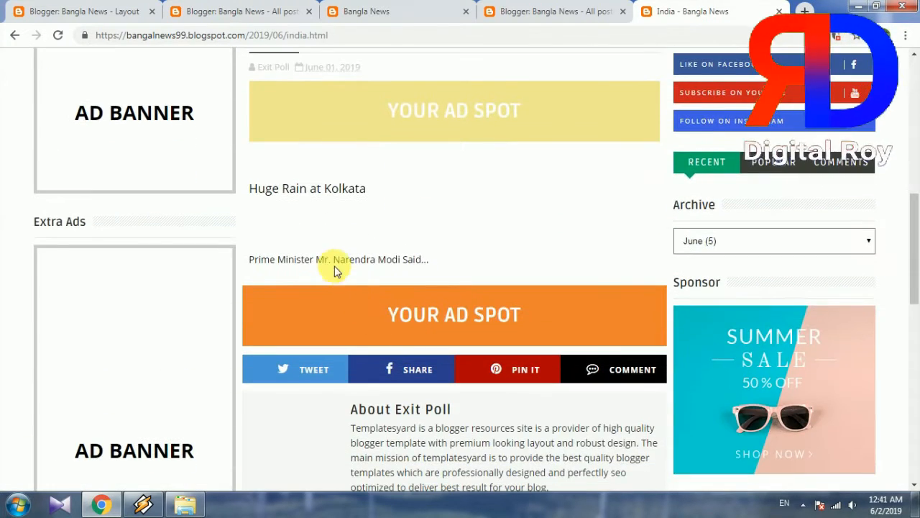
pyautogui.click(335, 260)
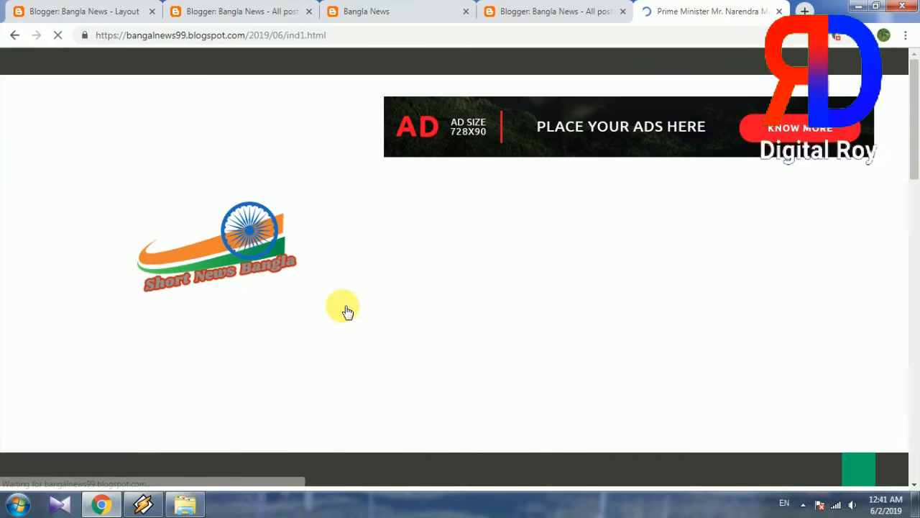
# Step: In the blog layout, remove the HTML/JavaScript gadget from the Header Ads section
pyautogui.hotkey('ctrl', '1')
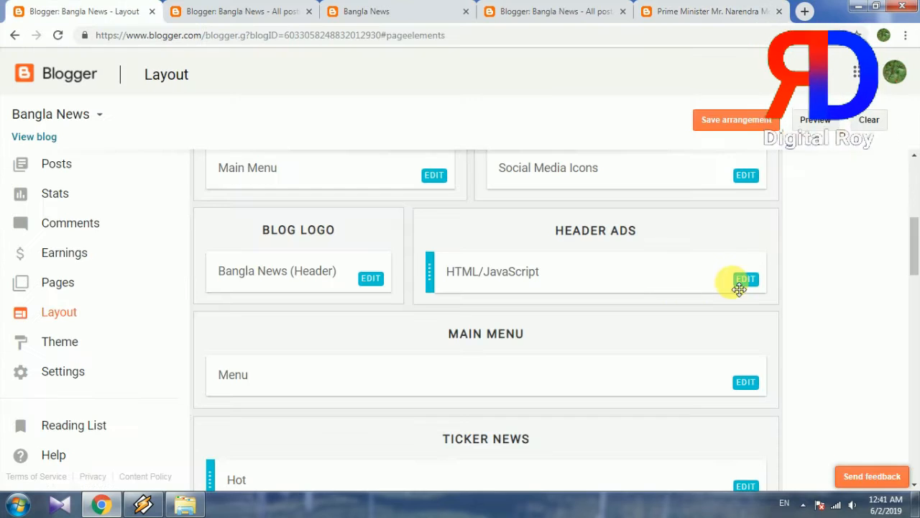
pyautogui.click(743, 281)
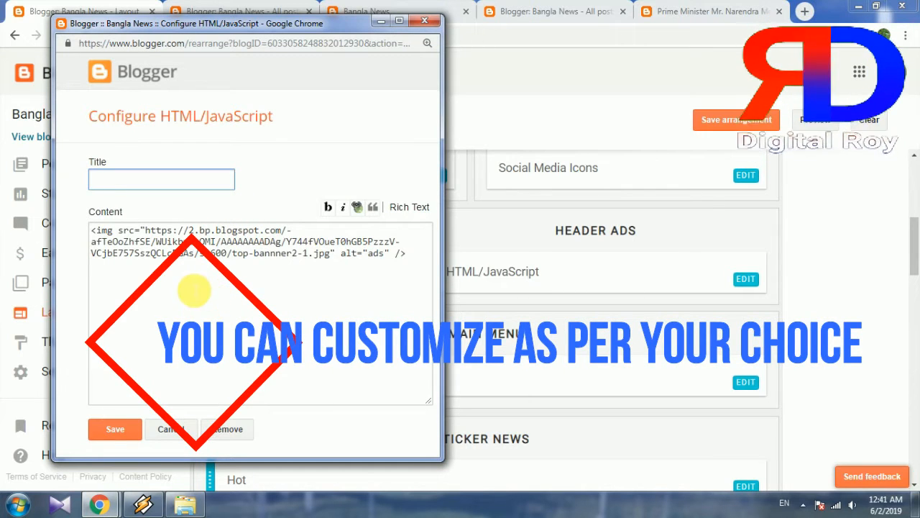
pyautogui.click(227, 429)
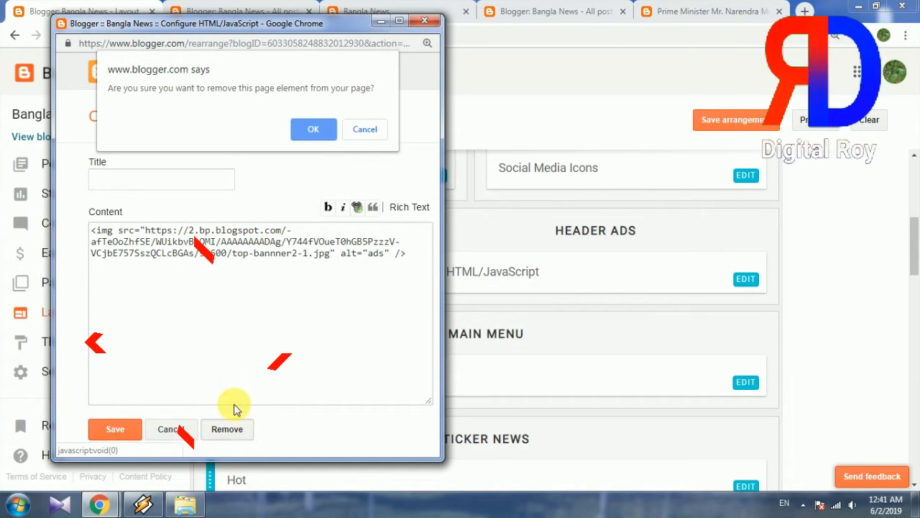
pyautogui.click(325, 130)
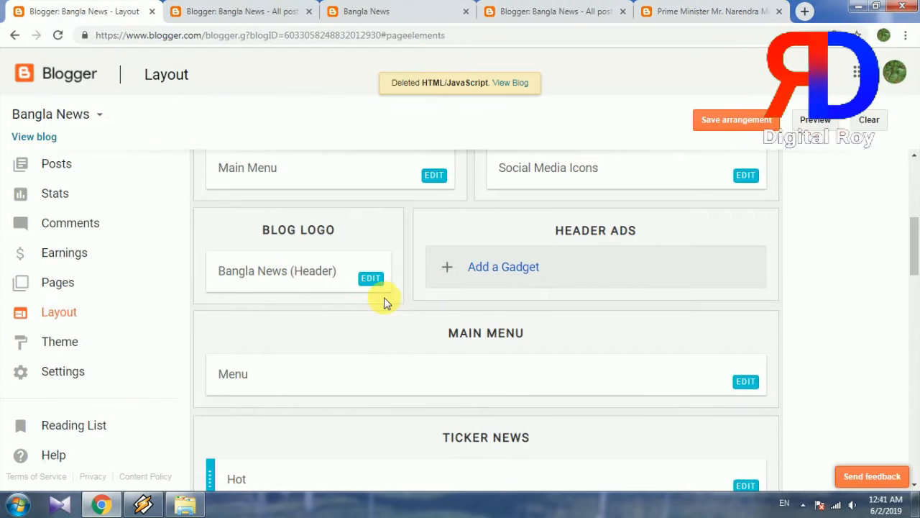
# Step: Inspect the title and code of the Hot gadget in the Ticker News section, leaving them unedited
pyautogui.scroll(-3, 436, 346)
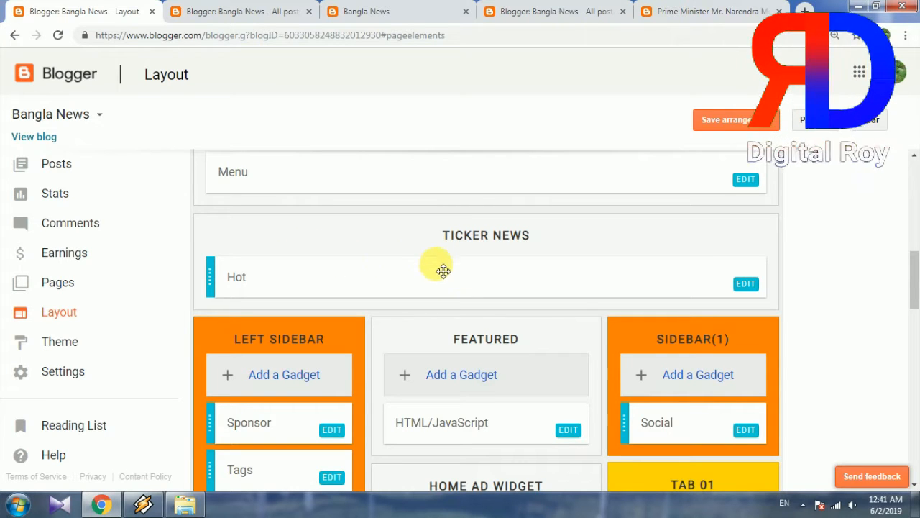
pyautogui.click(747, 287)
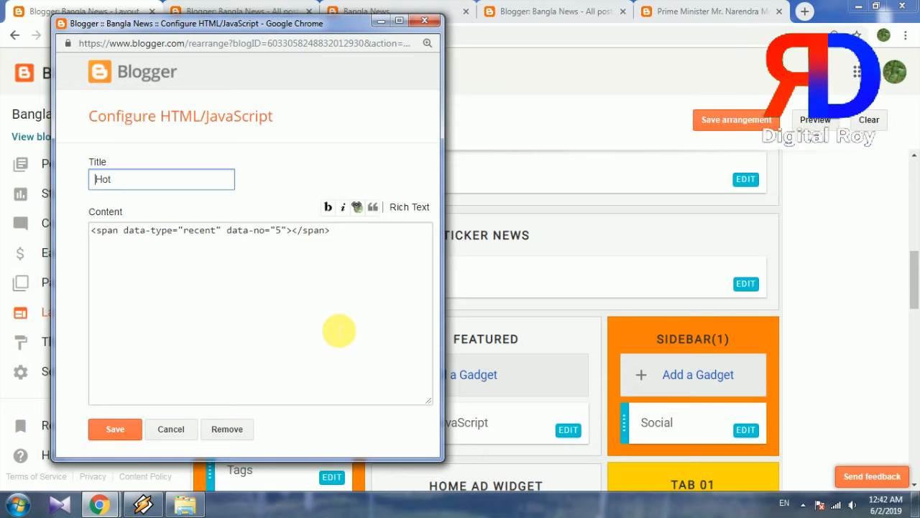
pyautogui.click(424, 26)
# Step: Review the layout's sidebar, featured, ad widget, tab, main and footer sections to see which gadgets they contain
pyautogui.scroll(-2, 547, 336)
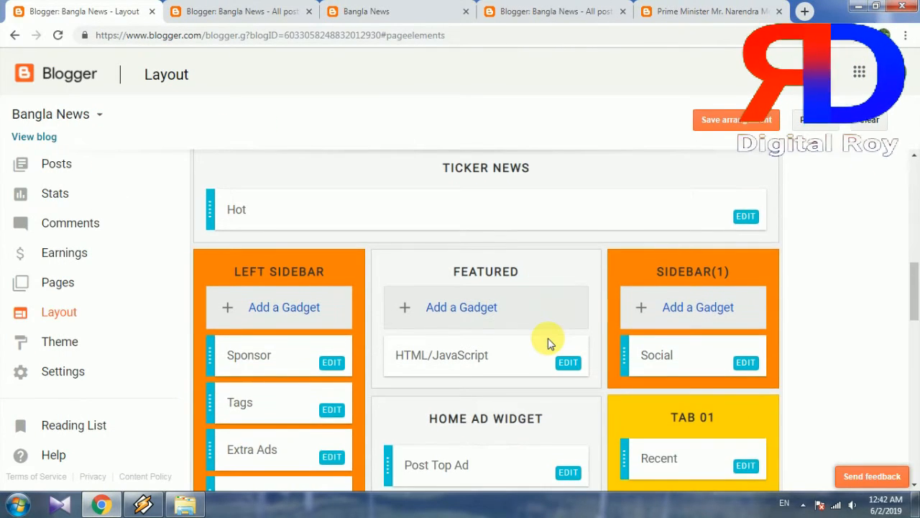
pyautogui.scroll(-2, 548, 337)
pyautogui.scroll(5, 547, 338)
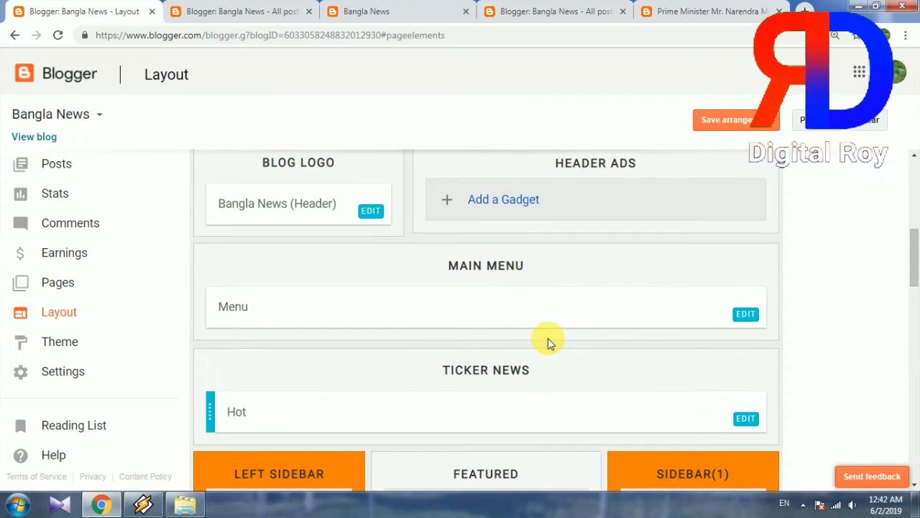
pyautogui.scroll(-5, 547, 337)
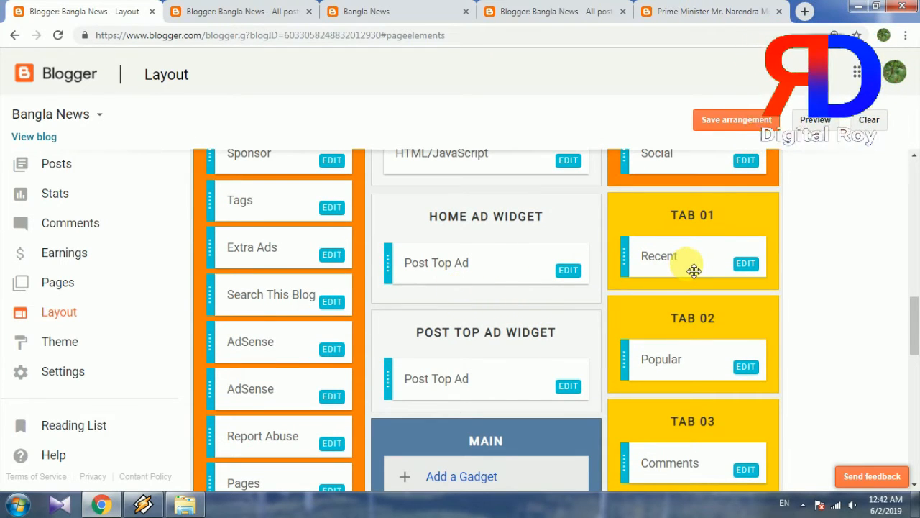
pyautogui.scroll(-2, 694, 270)
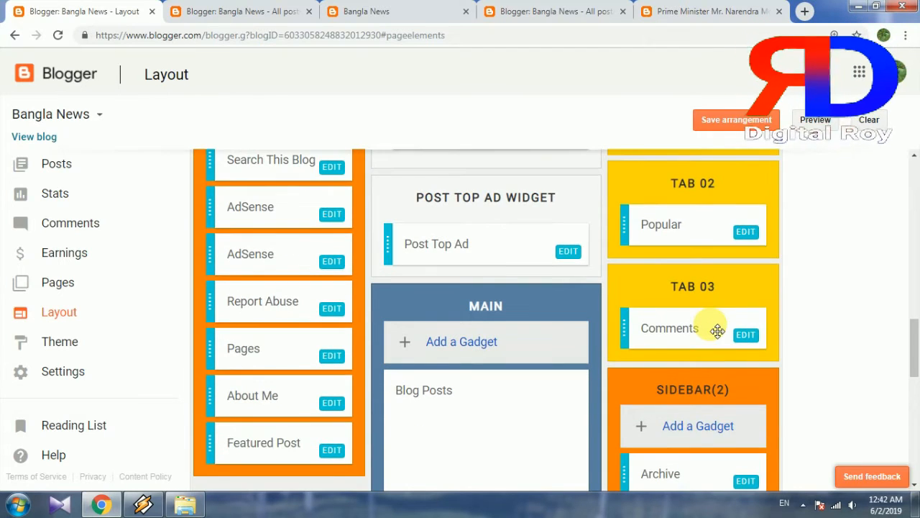
pyautogui.scroll(-3, 718, 331)
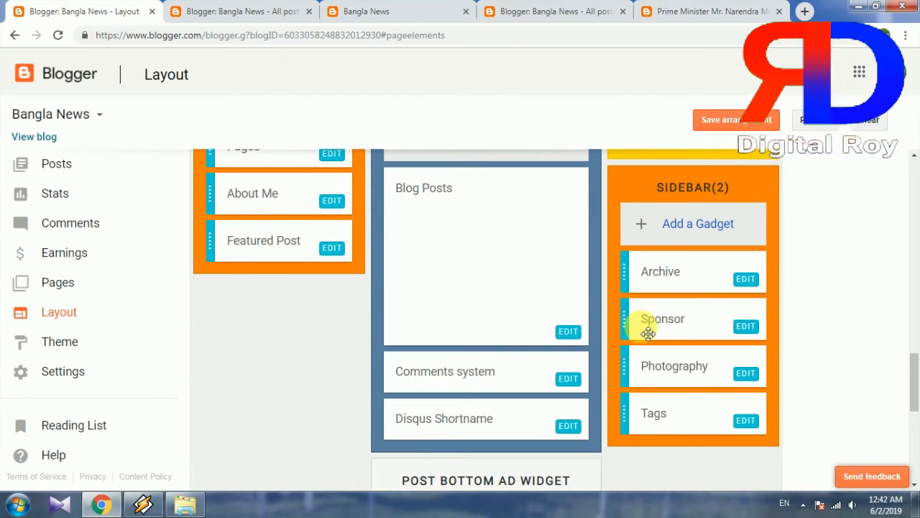
pyautogui.scroll(-5, 567, 363)
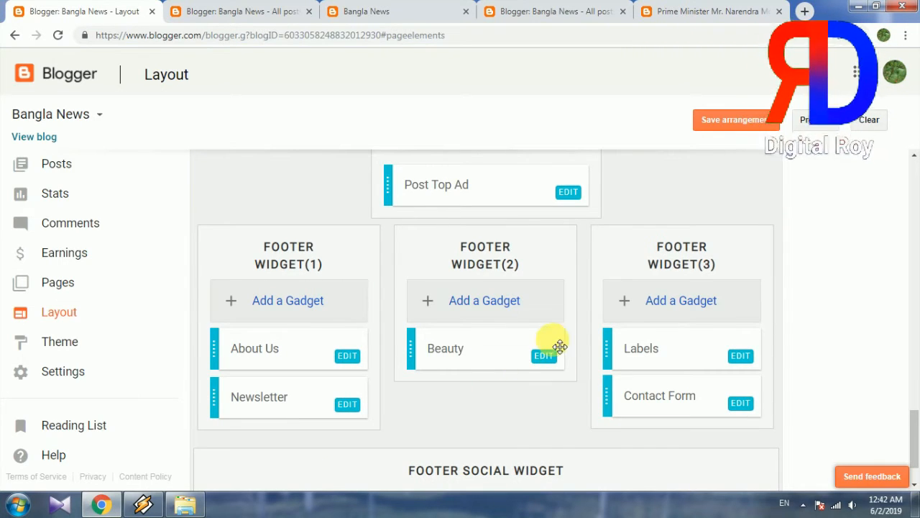
# Step: Open the About Us gadget in Footer Widget(1) for editing and locate the Facebook and LinkedIn link placeholders in its code
pyautogui.scroll(-1, 363, 371)
pyautogui.click(346, 293)
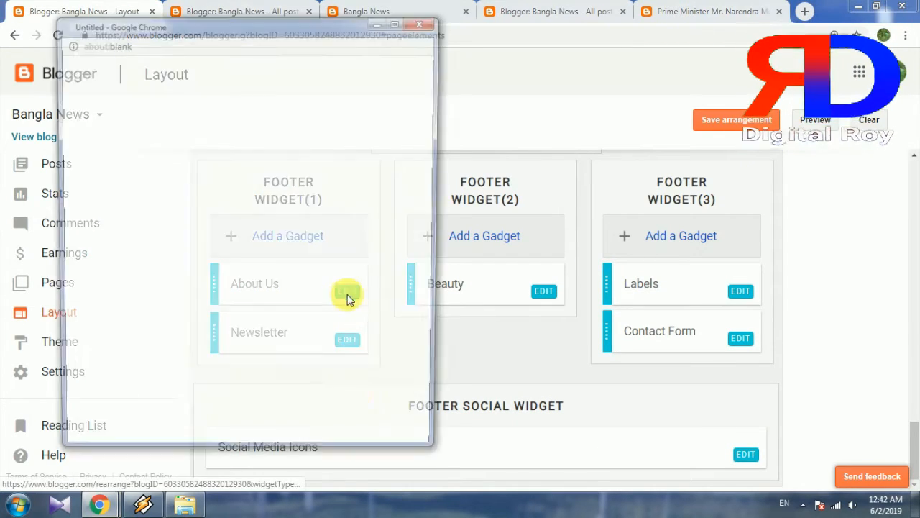
pyautogui.scroll(-10, 174, 291)
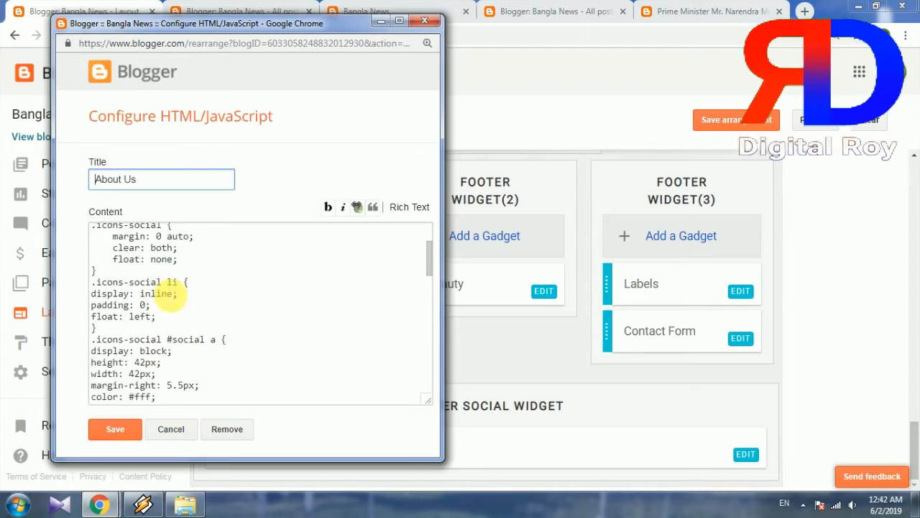
pyautogui.scroll(-5, 176, 306)
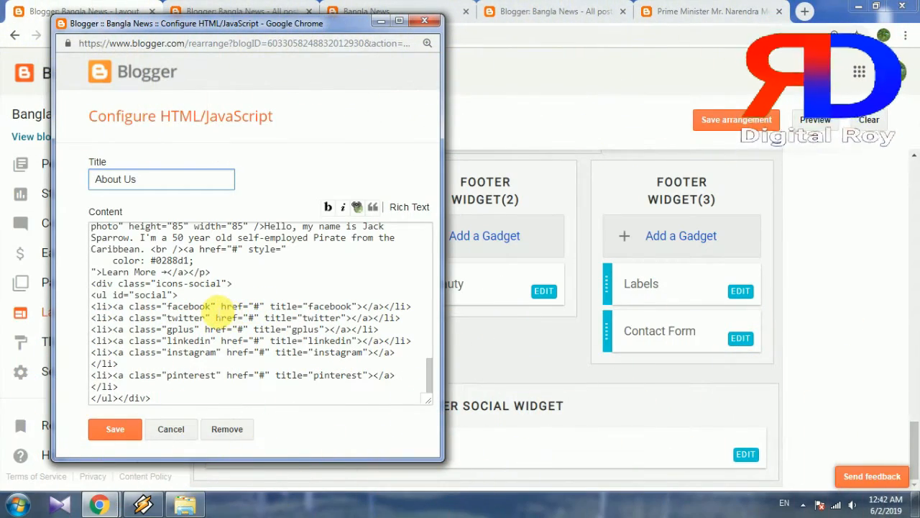
pyautogui.doubleClick(256, 307)
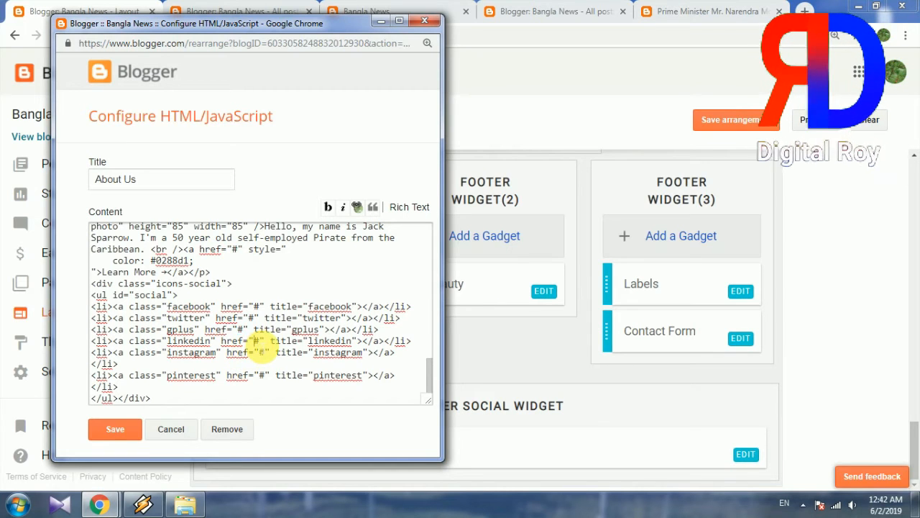
pyautogui.doubleClick(256, 342)
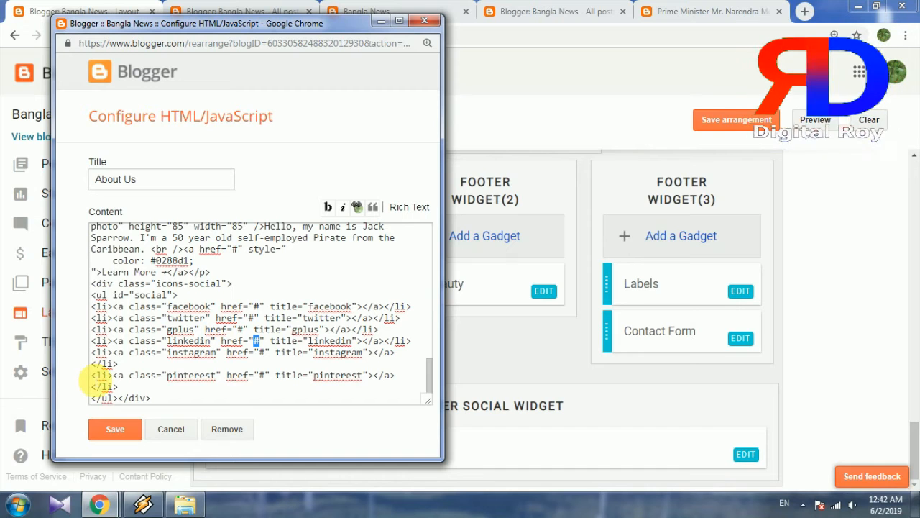
# Step: Delete the Pinterest list item and its leftover blank line from the About Us code, and save the gadget
pyautogui.moveTo(91, 375); pyautogui.dragTo(148, 388)
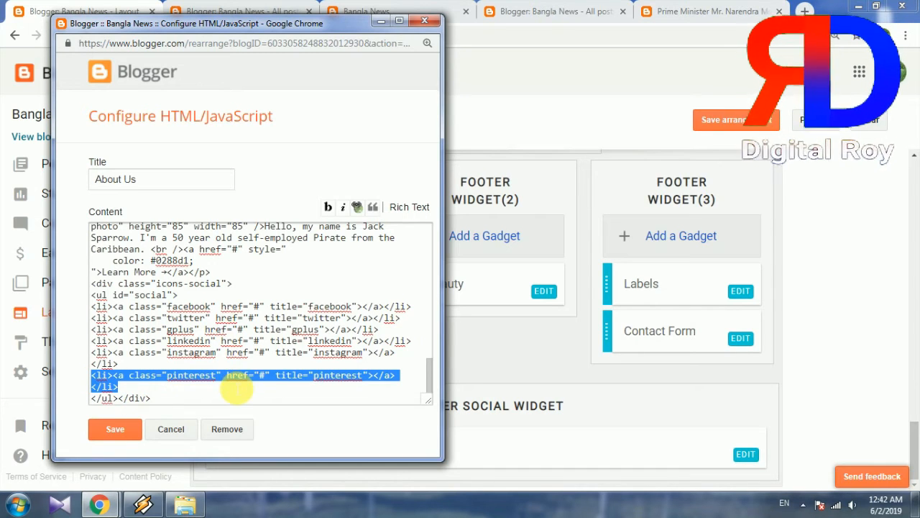
pyautogui.press('BackSpace')
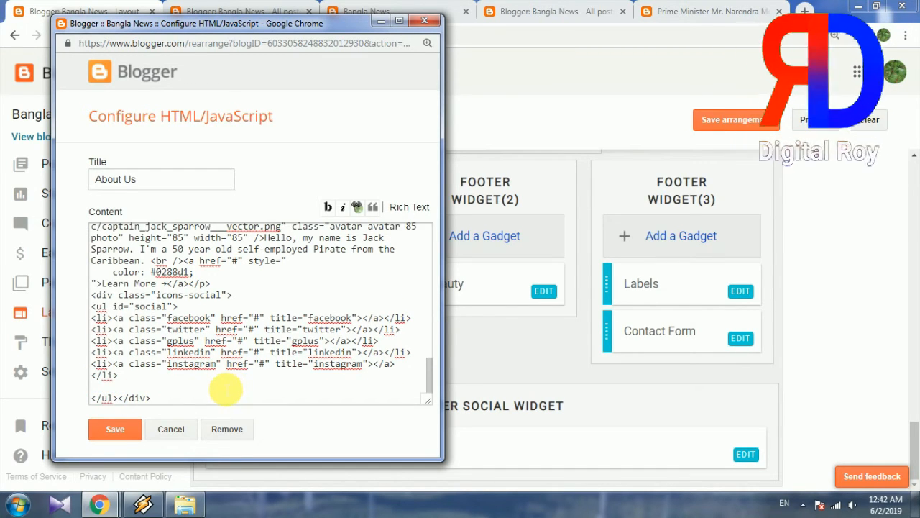
pyautogui.press('BackSpace')
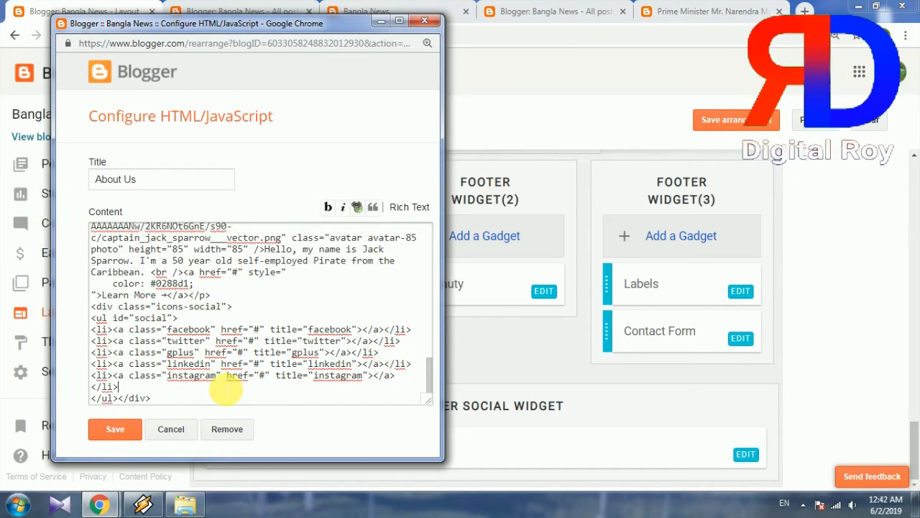
pyautogui.click(124, 430)
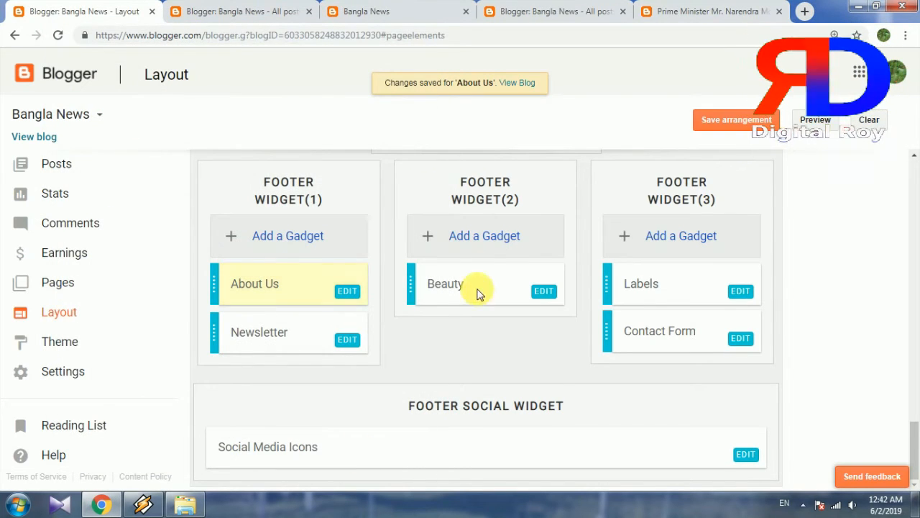
# Step: Open the Social Media Icons gadget in the Top Social Widget section and select the facebook link's URL for editing
pyautogui.click(741, 383)
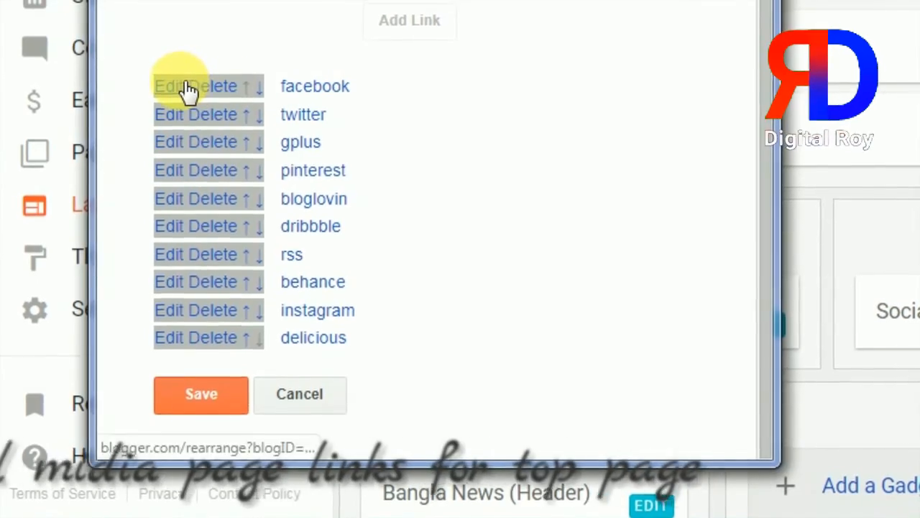
pyautogui.click(185, 91)
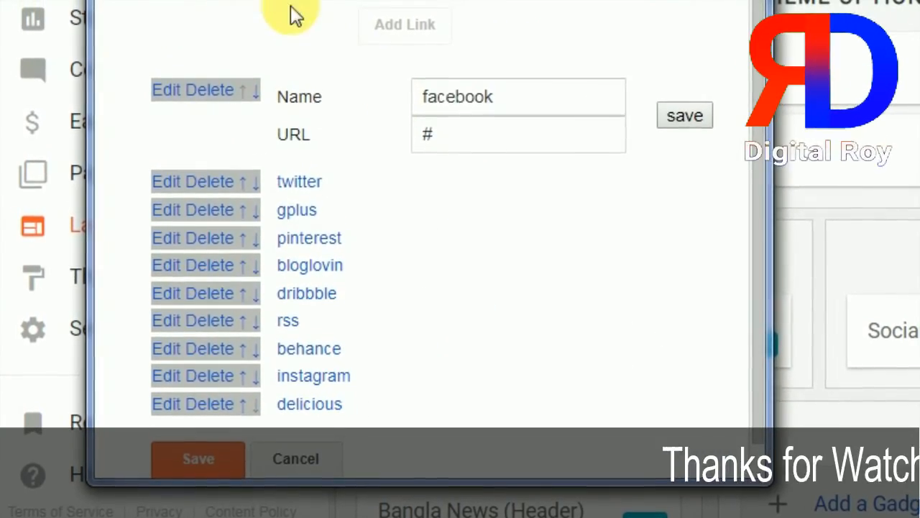
pyautogui.scroll(-2, 479, 130)
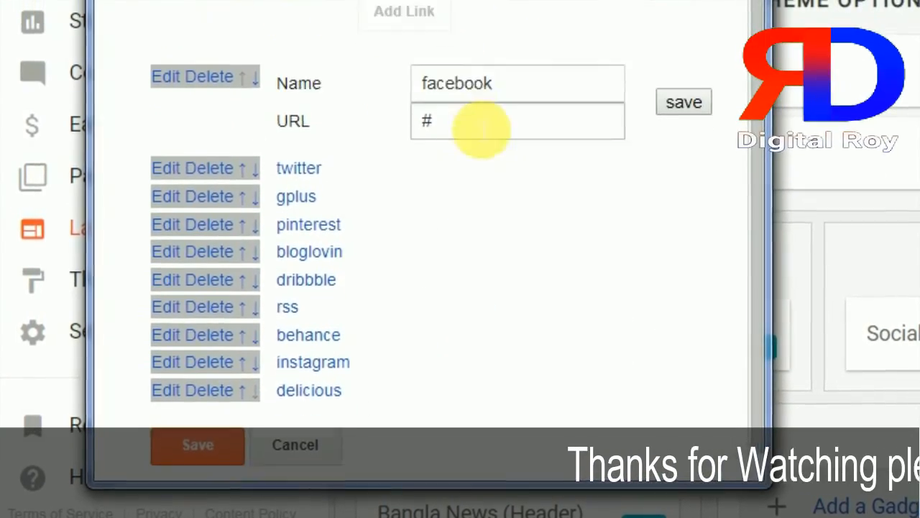
pyautogui.click(437, 101)
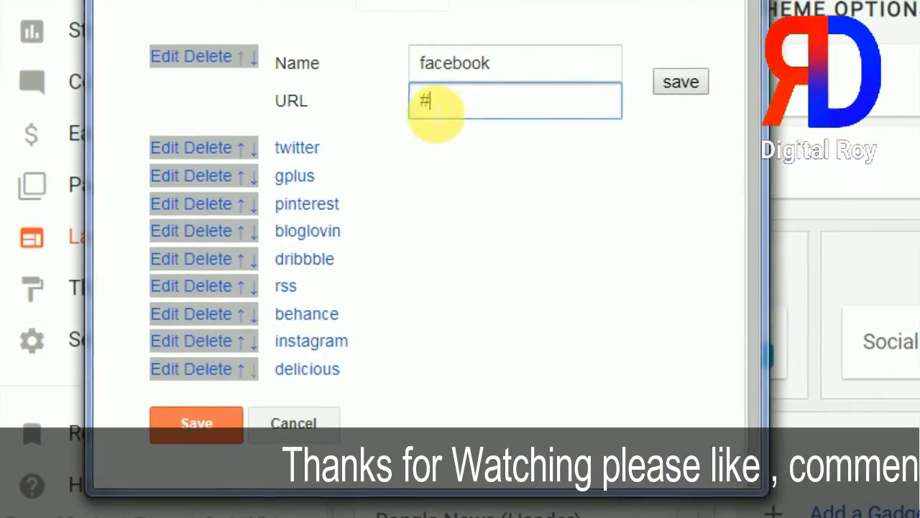
pyautogui.moveTo(436, 109); pyautogui.dragTo(361, 171)
pyautogui.click(433, 111)
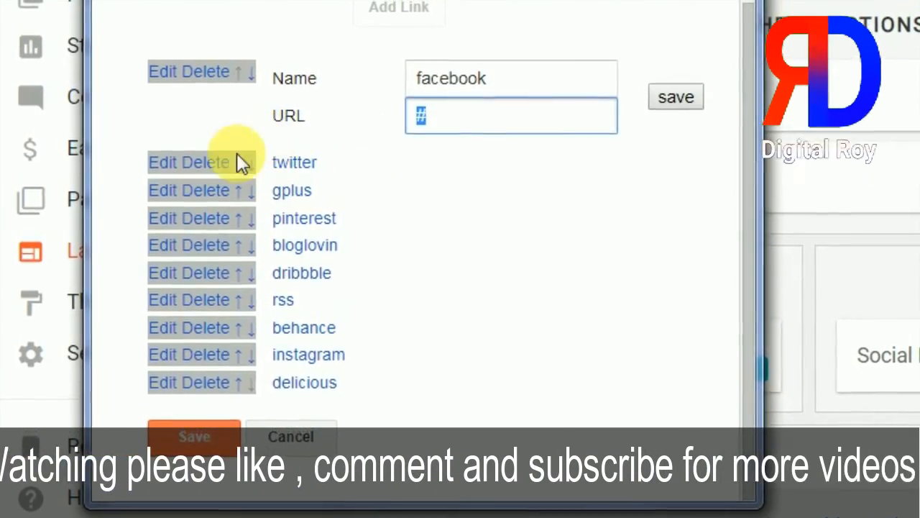
# Step: Open the twitter link's entry, select its URL placeholder, and save the Social Media Icons gadget
pyautogui.click(163, 159)
pyautogui.scroll(-5, 460, 343)
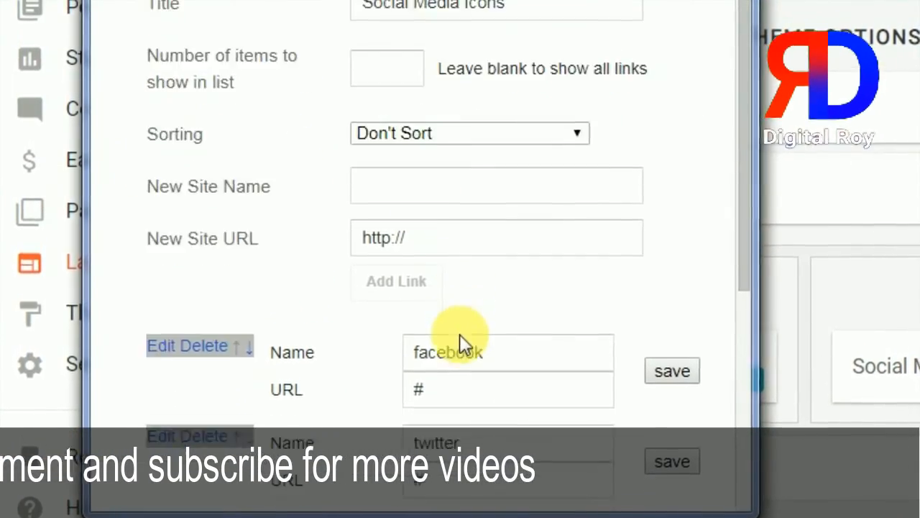
pyautogui.click(410, 164)
pyautogui.moveTo(411, 165); pyautogui.dragTo(455, 287)
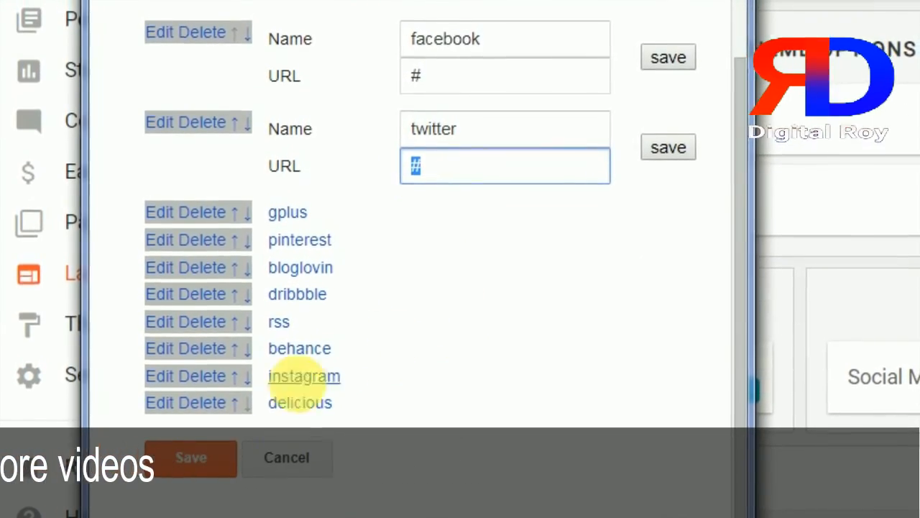
pyautogui.click(191, 474)
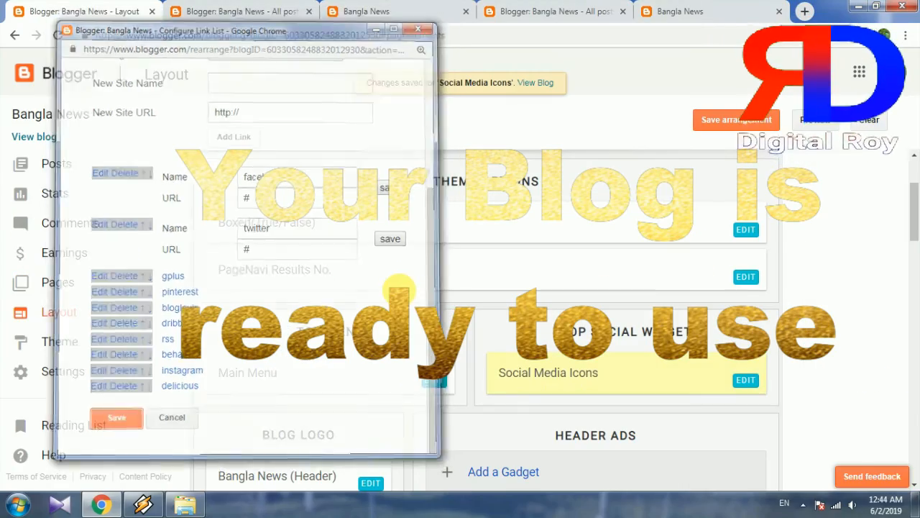
# Step: Review the layout page, the list of all posts and the live Bangla News blog's home page
pyautogui.scroll(-5, 554, 246)
pyautogui.scroll(10, 546, 261)
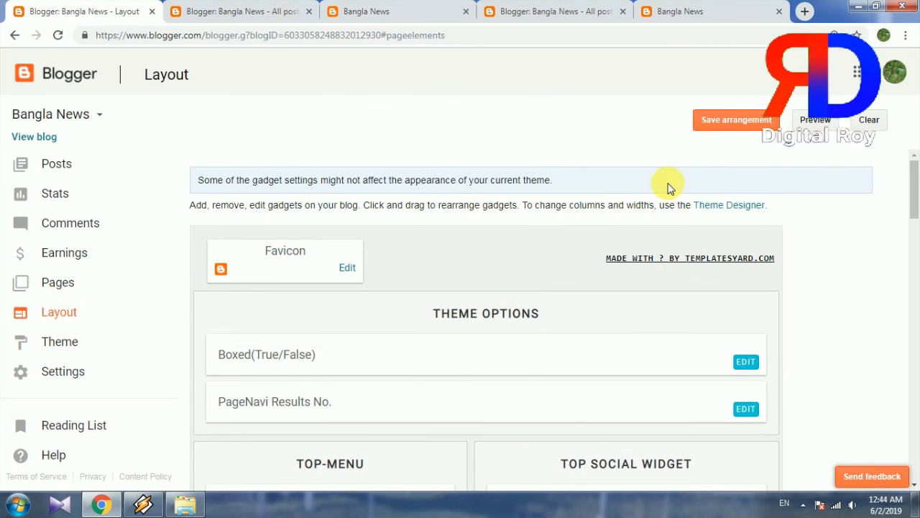
pyautogui.click(567, 9)
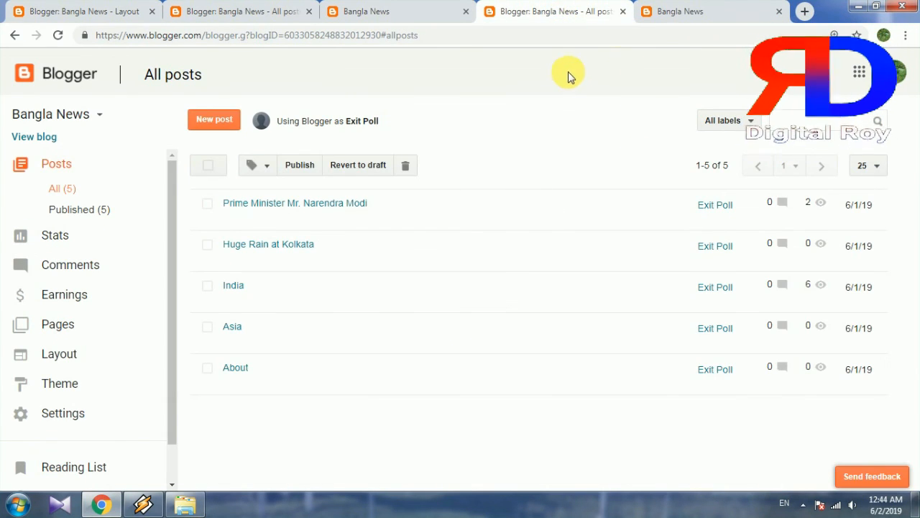
pyautogui.click(671, 9)
pyautogui.scroll(-5, 651, 151)
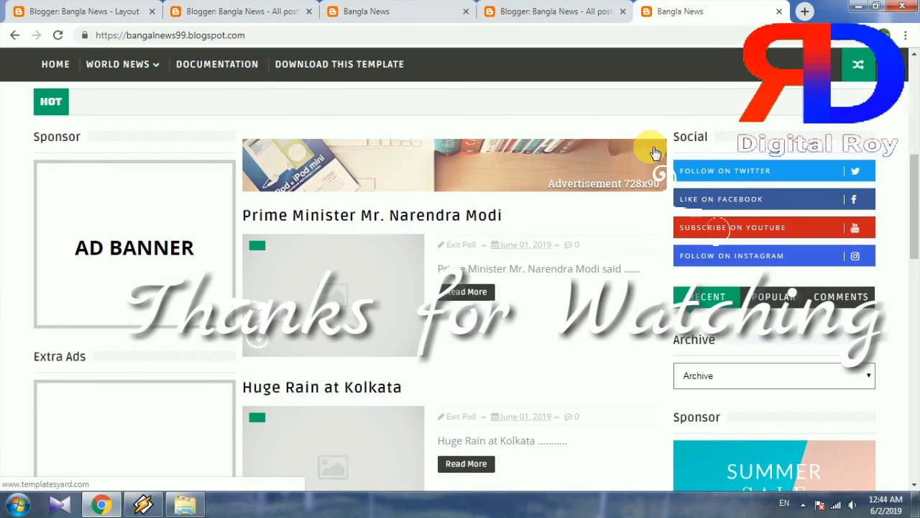